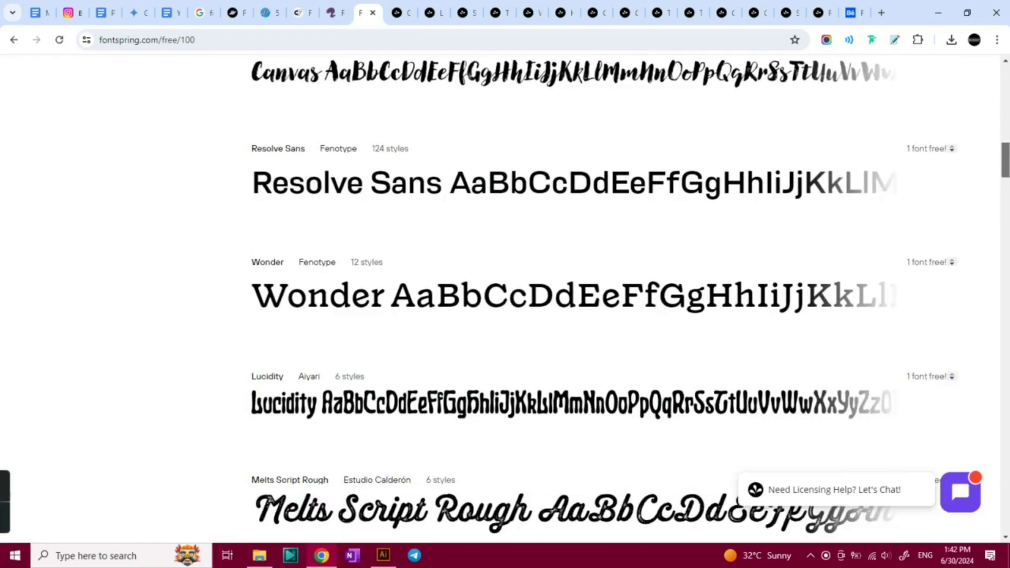
Browse the list of free fonts on Fontspring for a suitable logo typeface.
scroll(505, 300, "down", 9)
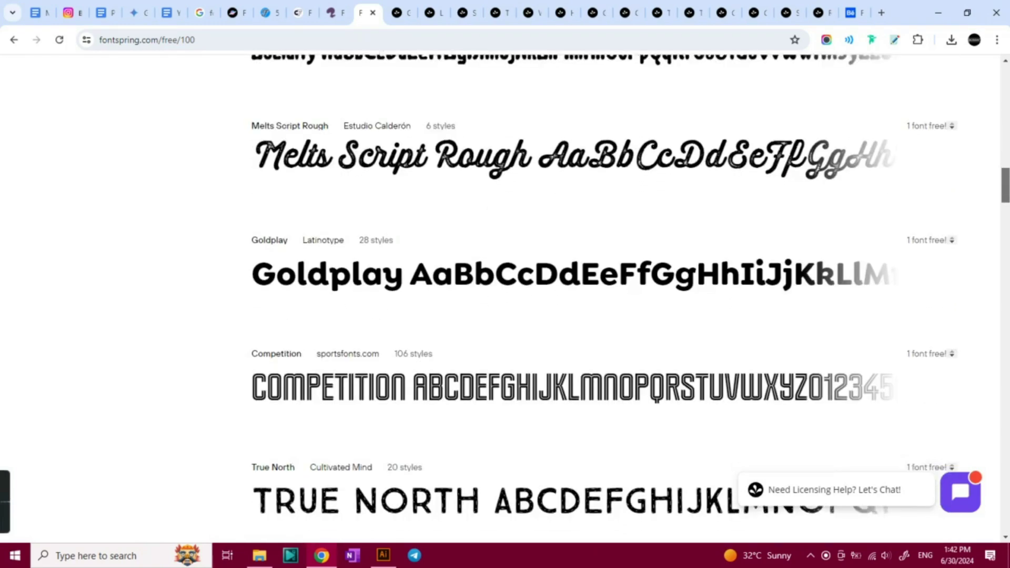
scroll(504, 300, "down", 3)
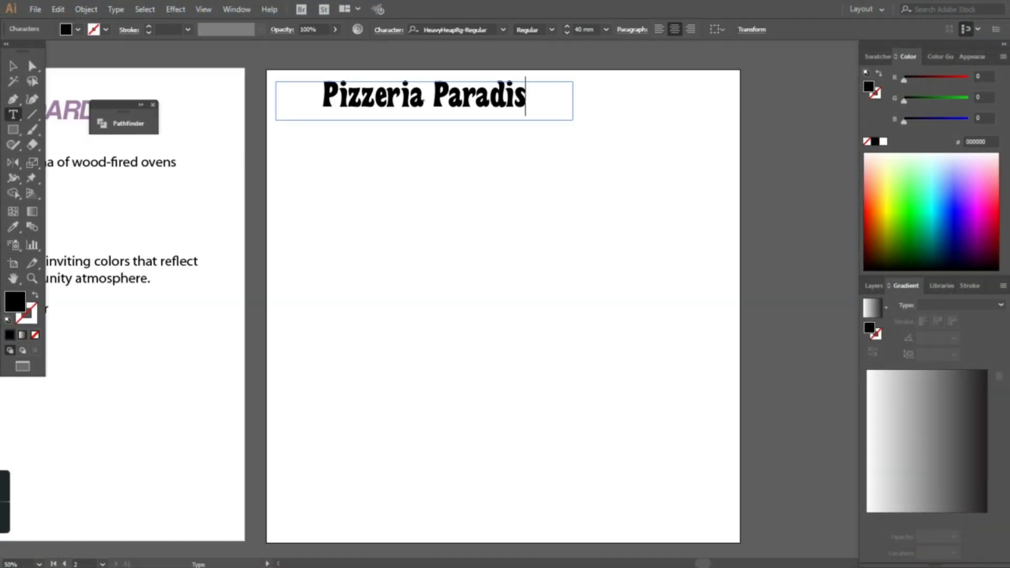
Duplicate the Pizzeria Paradiso text below the original and set the copy in the Darling Coffee font.
left_click_drag(500, 104, 497, 156)
triple_click(497, 157)
left_click(503, 29)
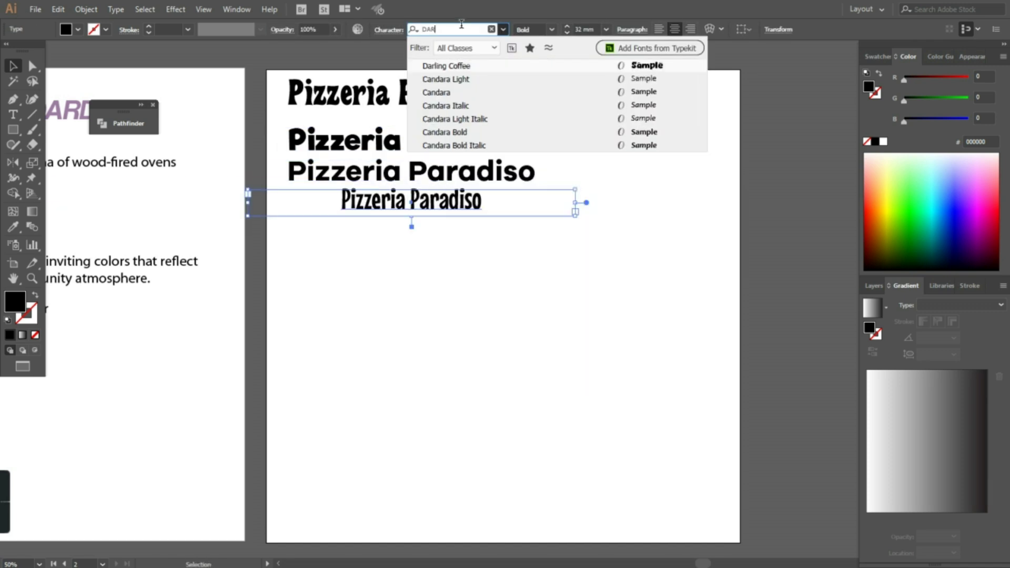
left_click(459, 65)
Copy the Darling Coffee sample further down the artboard and search the fonts for BOLO.
left_click_drag(515, 207, 515, 287)
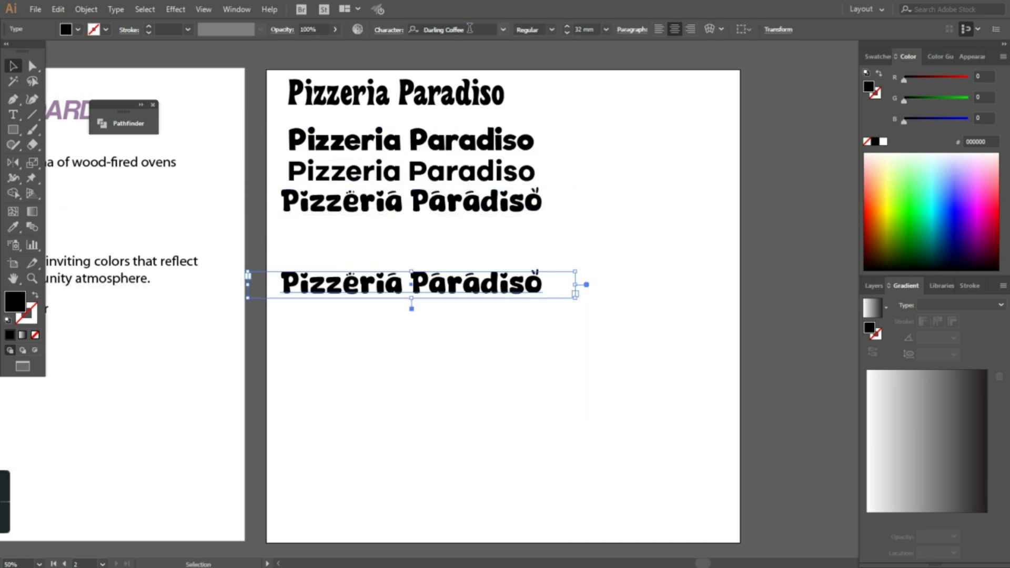
left_click(456, 29)
type("BOLO")
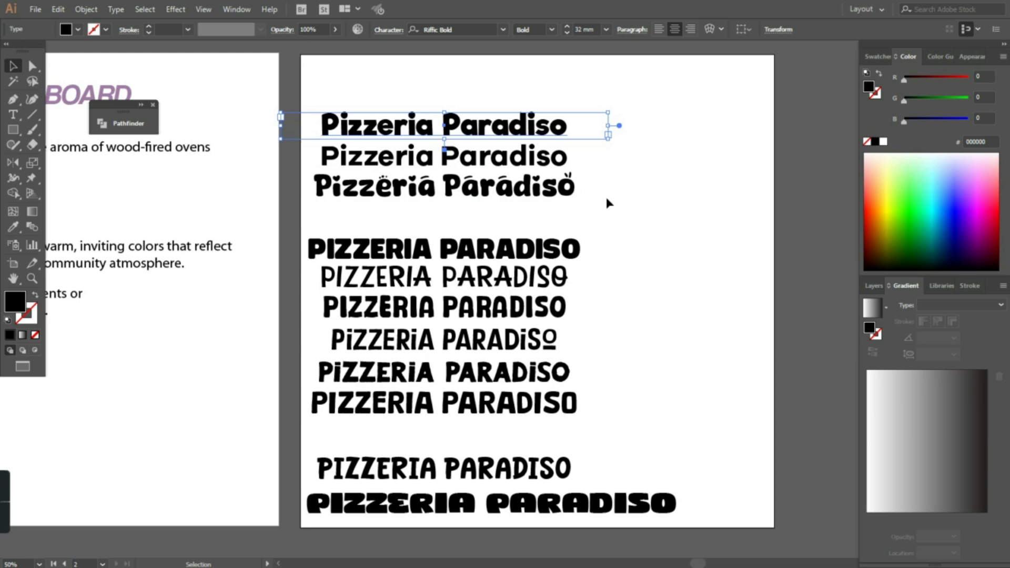
Delete the Riffic Bold sample and move the Pizzeria Paradiso sample beneath it into the empty area beside the list.
key("Delete")
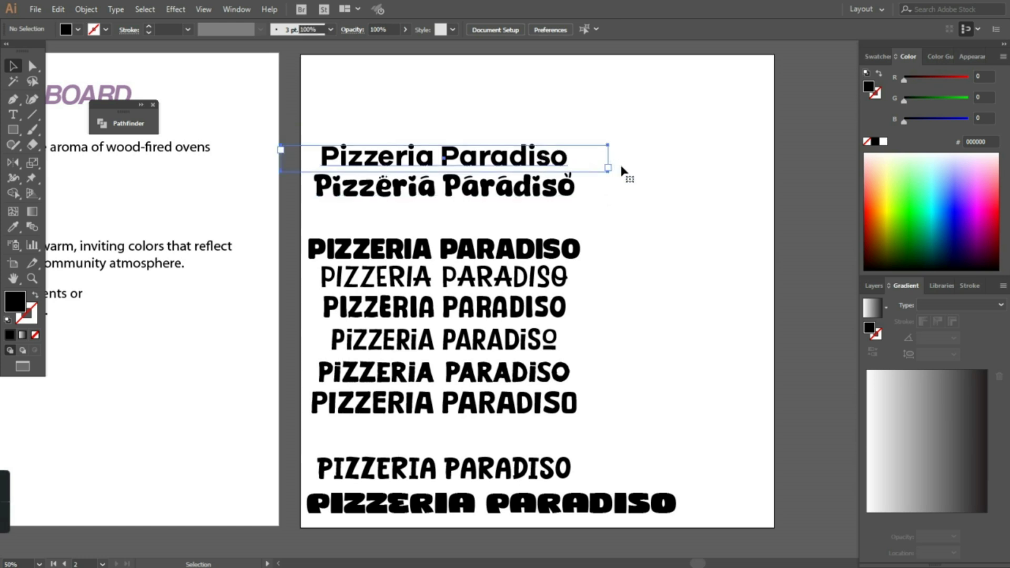
left_click(600, 167)
left_click_drag(608, 103, 741, 89)
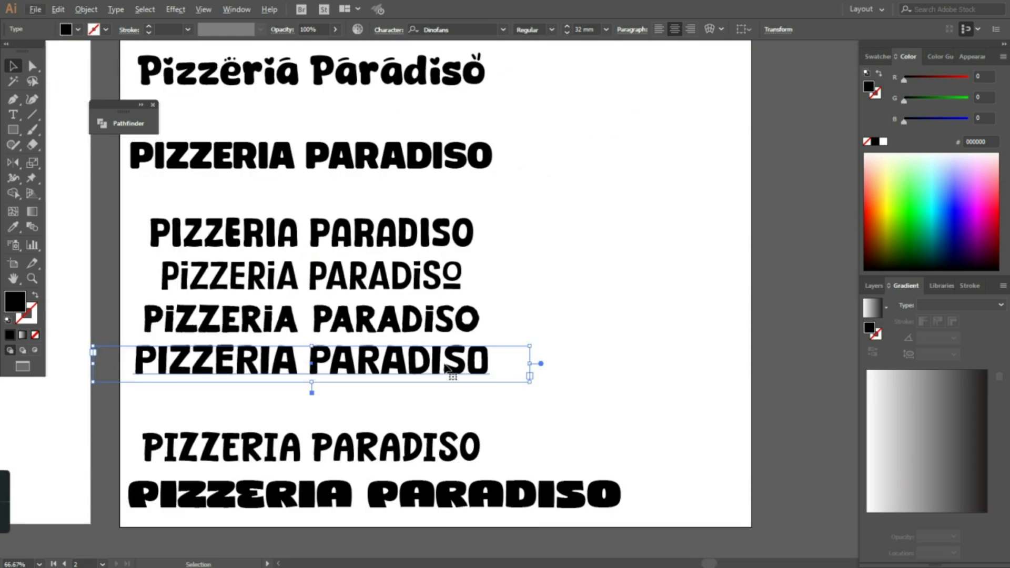
Copy the Dinofans PIZZERIA PARADISO sample beneath the enlarged Pizzeria Paradiso line and scale it to match that line's width.
left_click_drag(445, 364, 805, 306)
left_click(599, 280)
key("ctrl+minus")
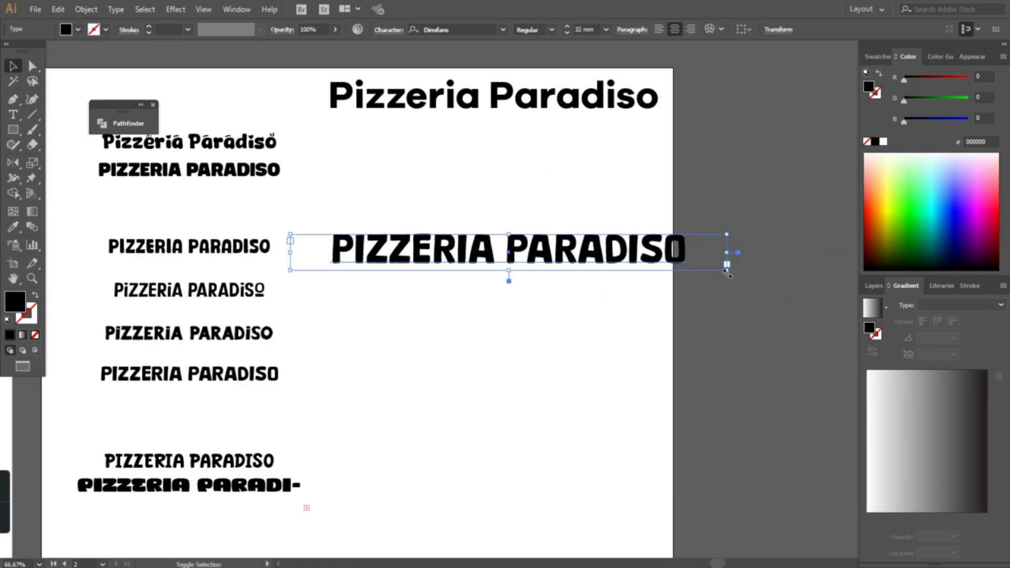
left_click_drag(727, 273, 658, 263)
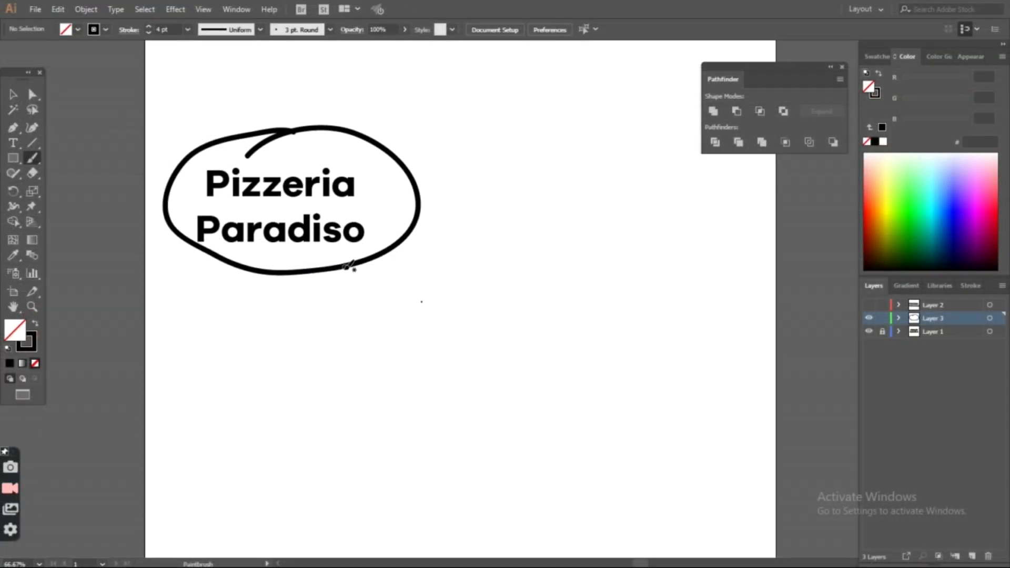
Sketch freehand 4 pt brush strokes below the oval surrounding the Pizzeria Paradiso text.
left_click_drag(339, 260, 415, 316)
left_click_drag(391, 300, 395, 343)
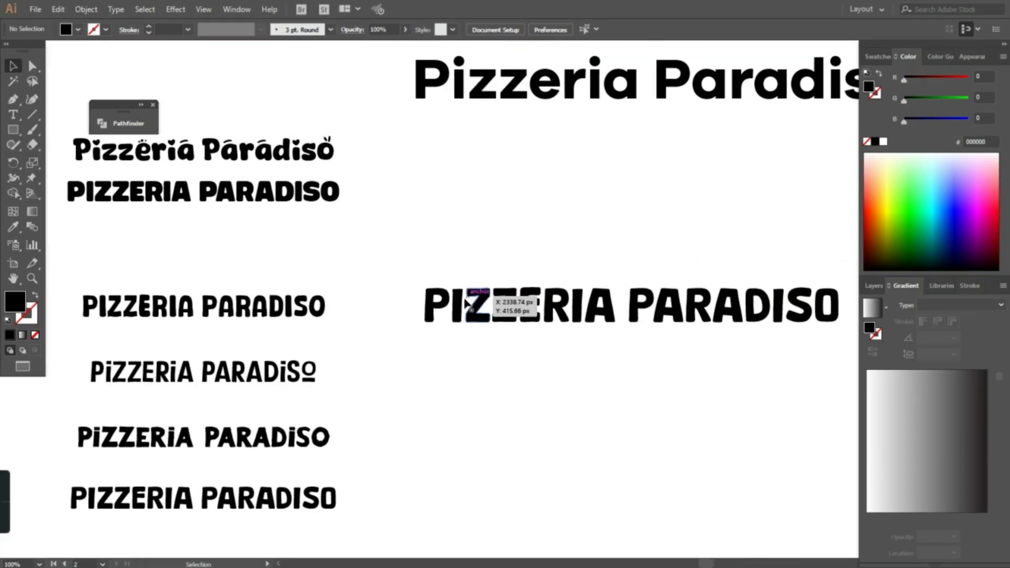
Cut a horizontal gap through PIZZERIA's first I with a rectangle and Minus Front, forming a dotted i.
scroll(536, 216, "up", 5)
key("m")
left_click_drag(337, 268, 389, 285)
key("v")
left_click(361, 252, "shift")
left_click(123, 124)
left_click(194, 150)
left_click(600, 157)
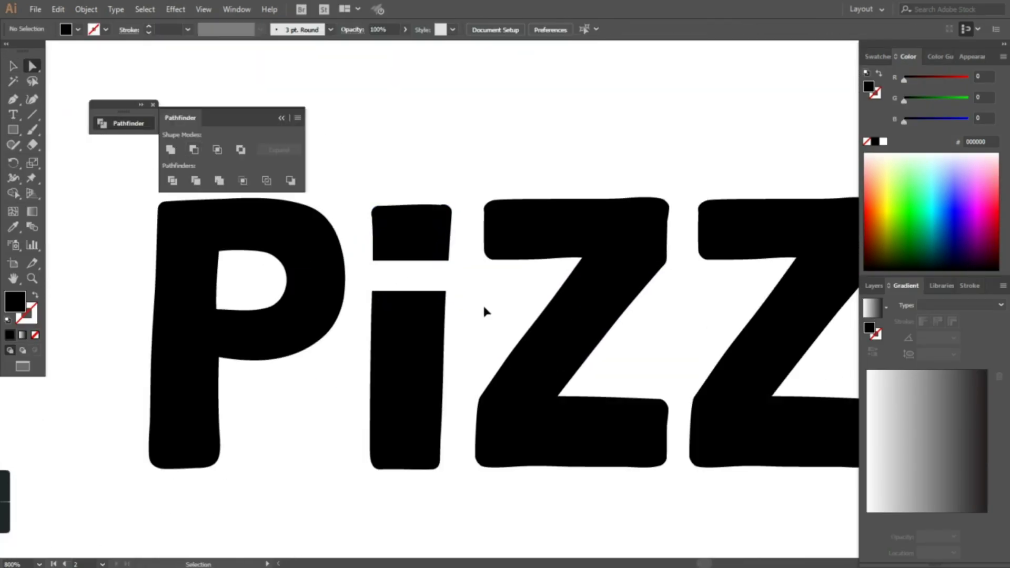
Remove surplus anchor points from the first Z and bend its diagonal edges into smooth curves.
scroll(485, 310, "right", 3)
scroll(484, 311, "down", 1)
key("v")
left_click(488, 281)
left_click(498, 269)
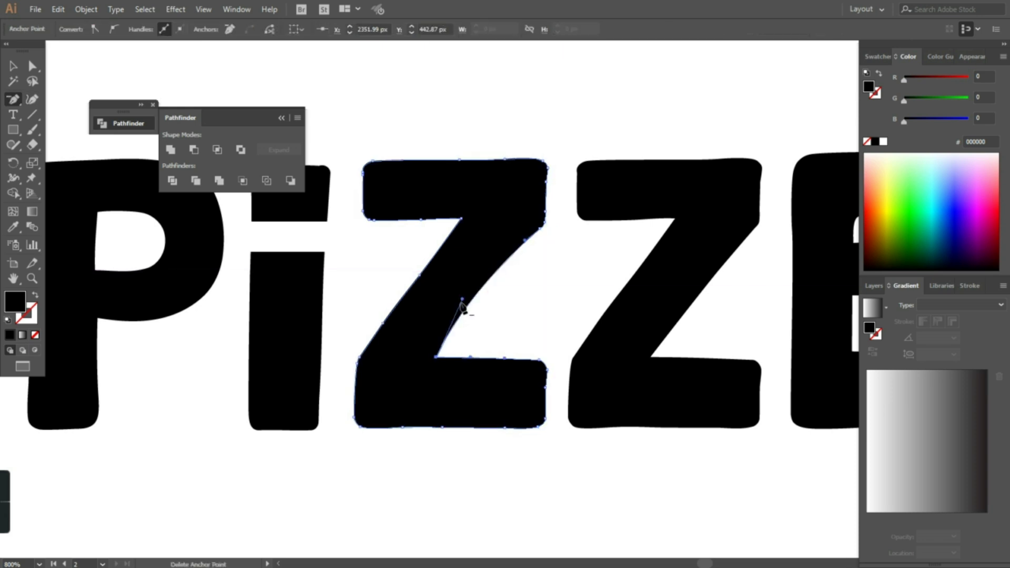
key("shift+grave")
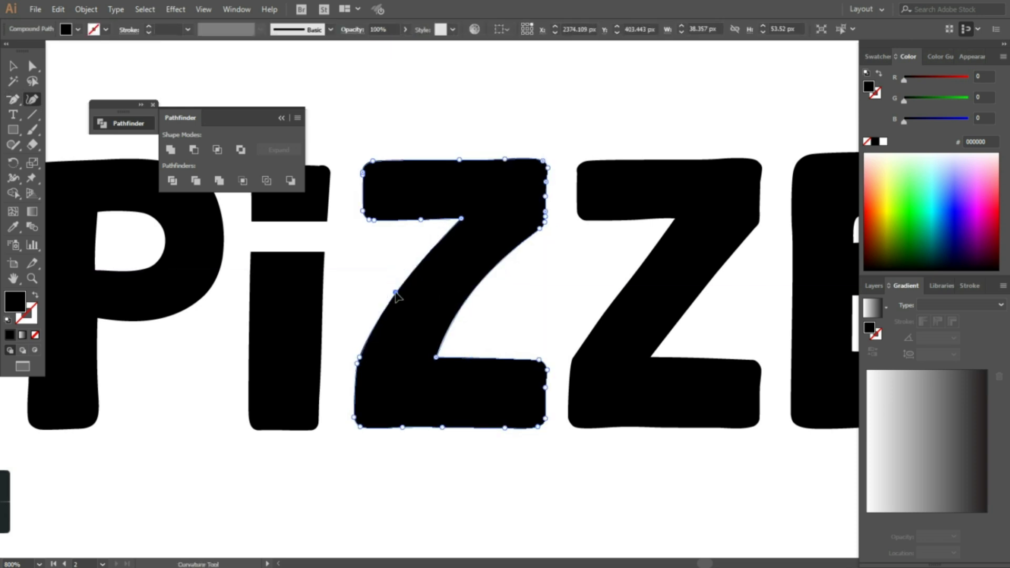
Bow the bottom edge of the first Z upward into a wavy curve with the Curvature tool.
left_click_drag(444, 429, 446, 419)
key("ctrl+plus")
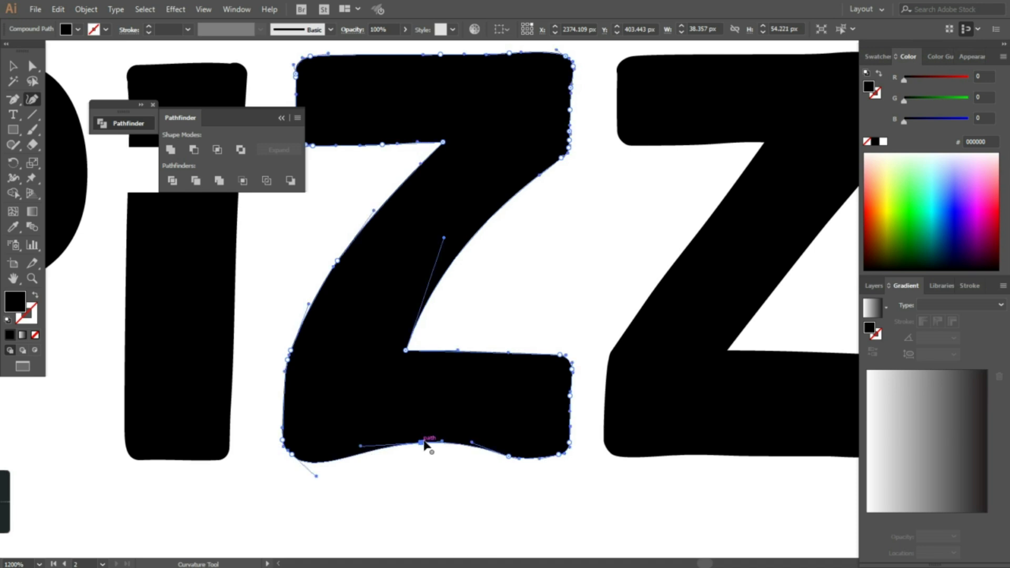
mouse_move(501, 434)
left_mouse_down()
mouse_move(514, 450)
mouse_move(491, 442)
left_mouse_up()
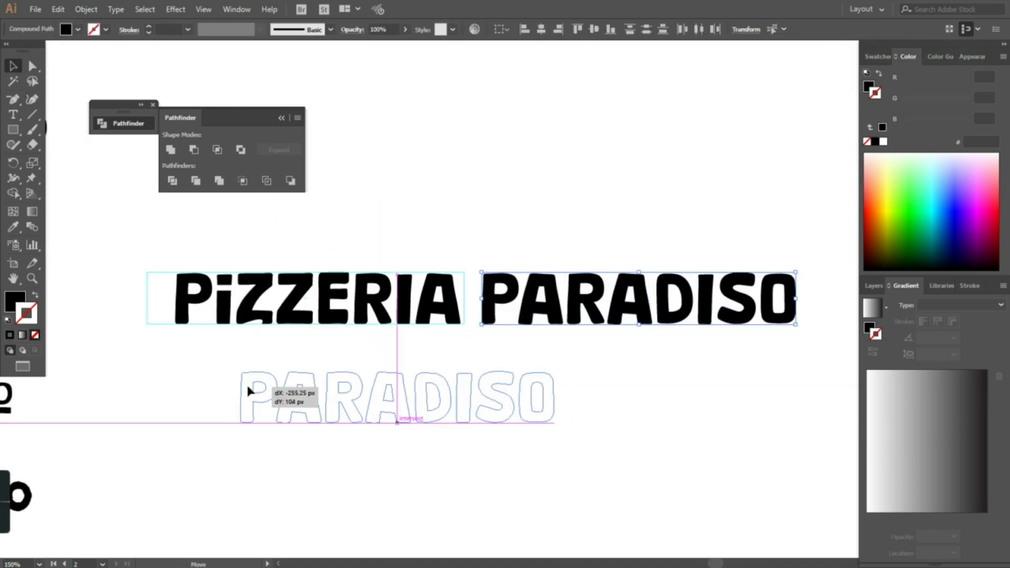
Move PARADISO directly beneath PIZZERIA and replace the second Z with a copy of the reshaped first Z.
left_click_drag(247, 387, 182, 346)
left_click(339, 248)
key("ctrl+plus")
key("ctrl+plus")
left_click_drag(337, 243, 755, 232)
left_click_drag(479, 298, 481, 287)
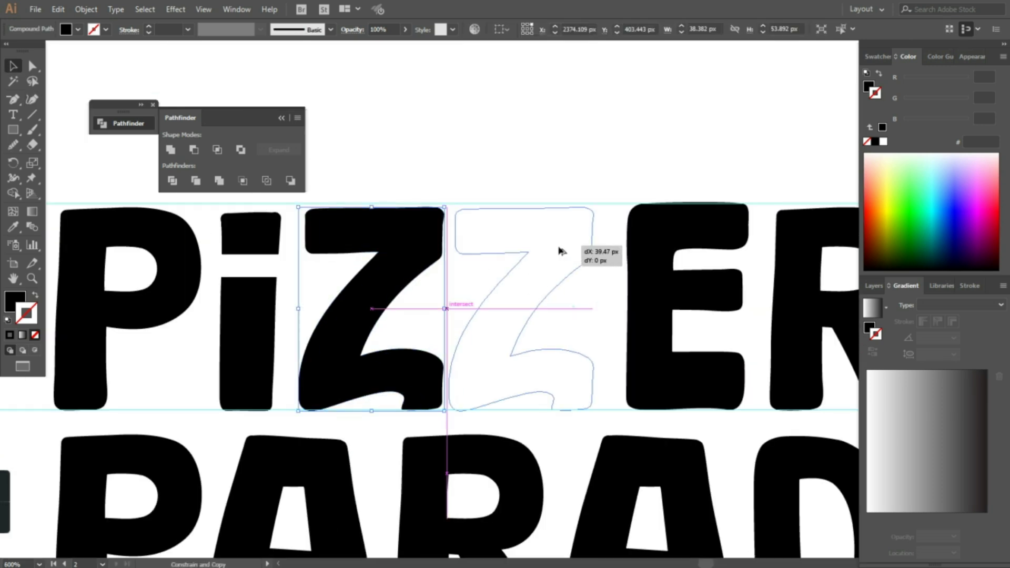
left_click_drag(582, 248, 569, 252)
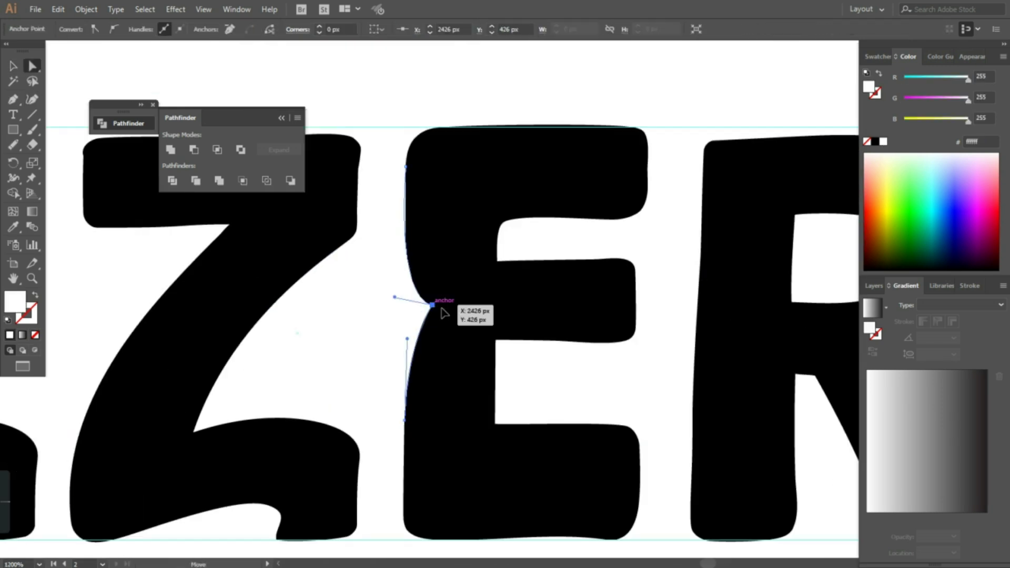
Adjust the curved notch cut into the outer spine of the E in PIZZERIA.
left_click_drag(451, 300, 386, 339)
key("shift+c")
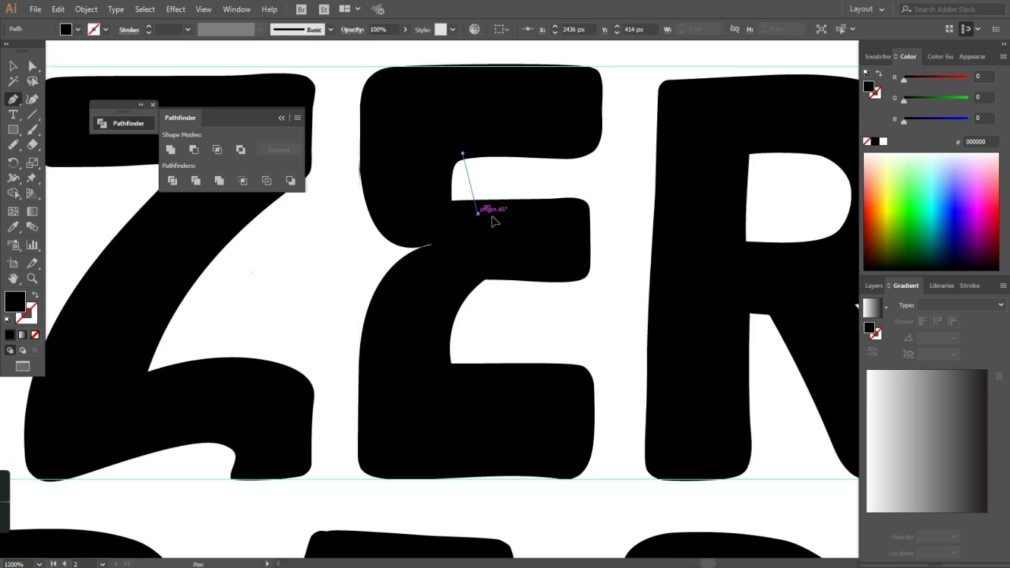
Round the inner corners of the E's openings with curved paths and unite them with the letter.
left_click(477, 214)
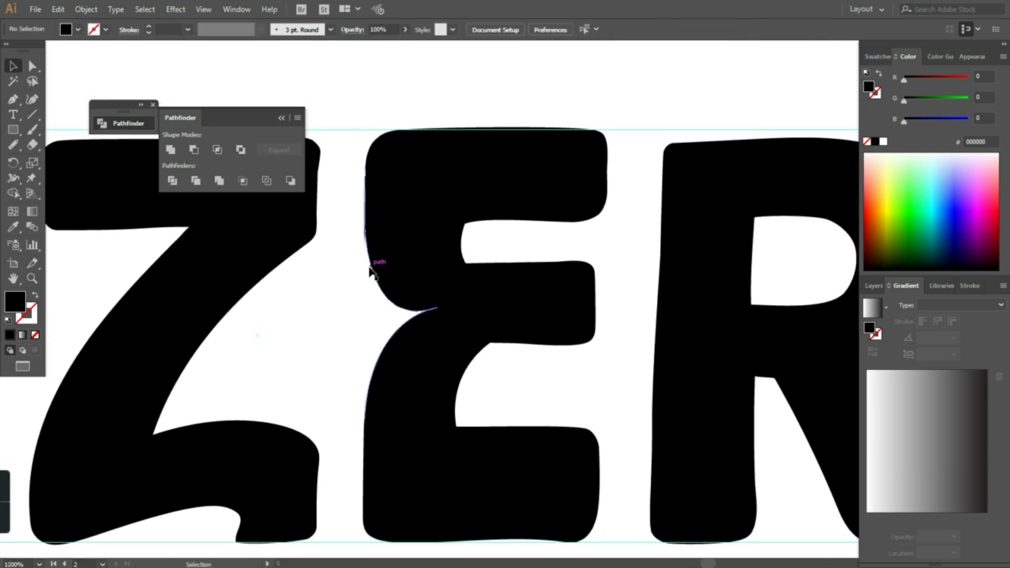
left_click(376, 263)
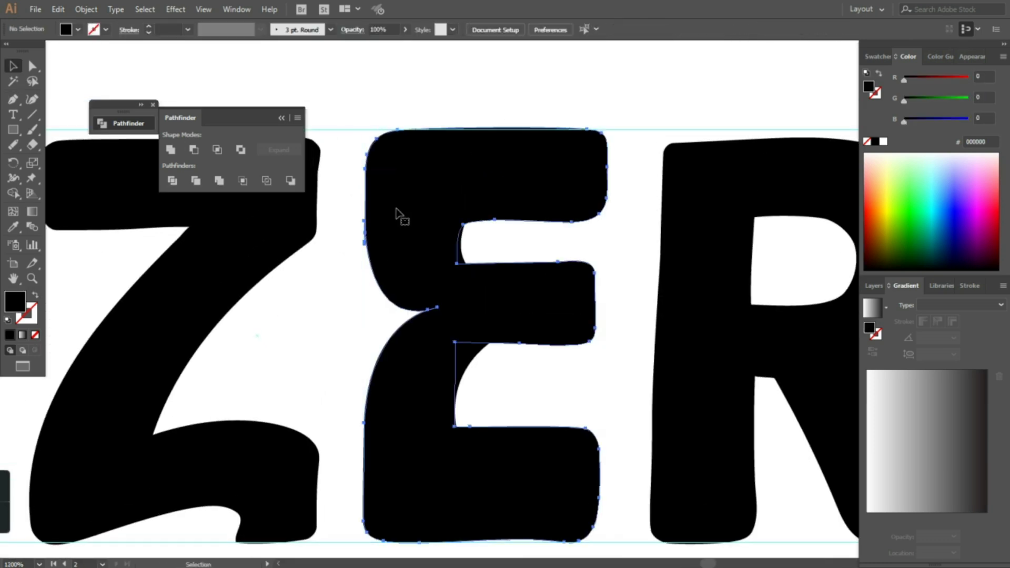
key("shift+grave")
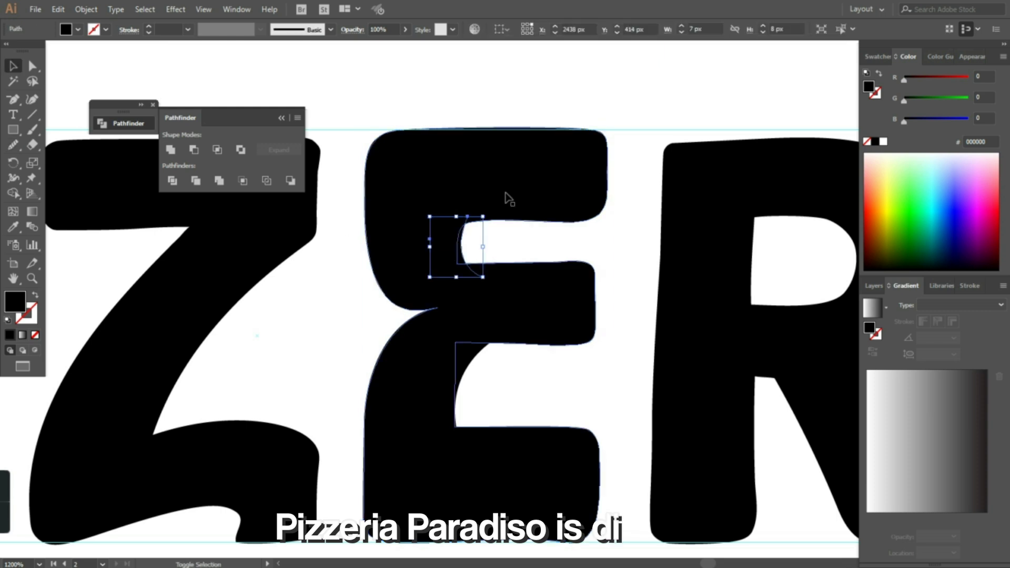
left_click(452, 239)
key("a")
scroll(447, 274, "up", 2)
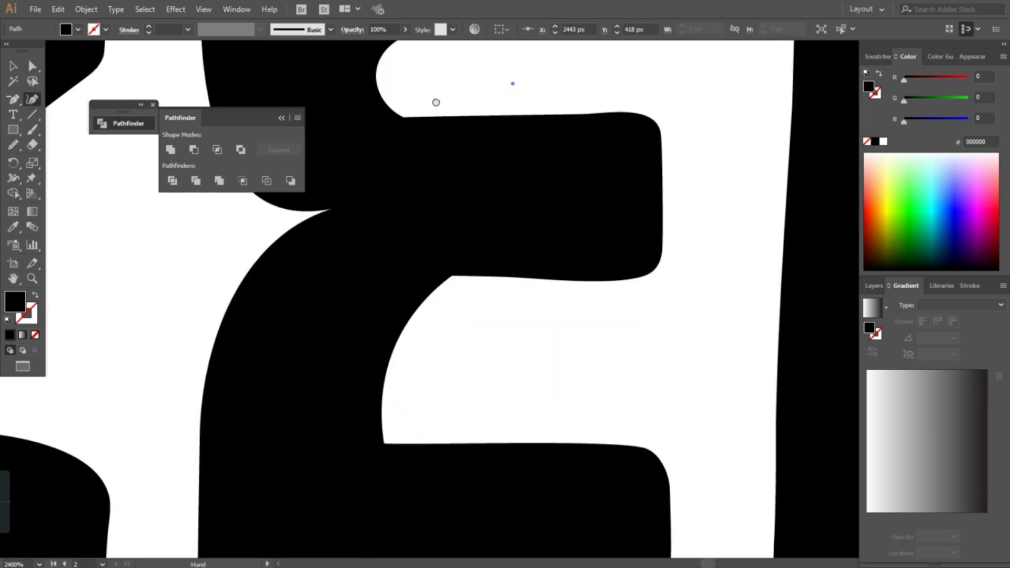
left_click(752, 407)
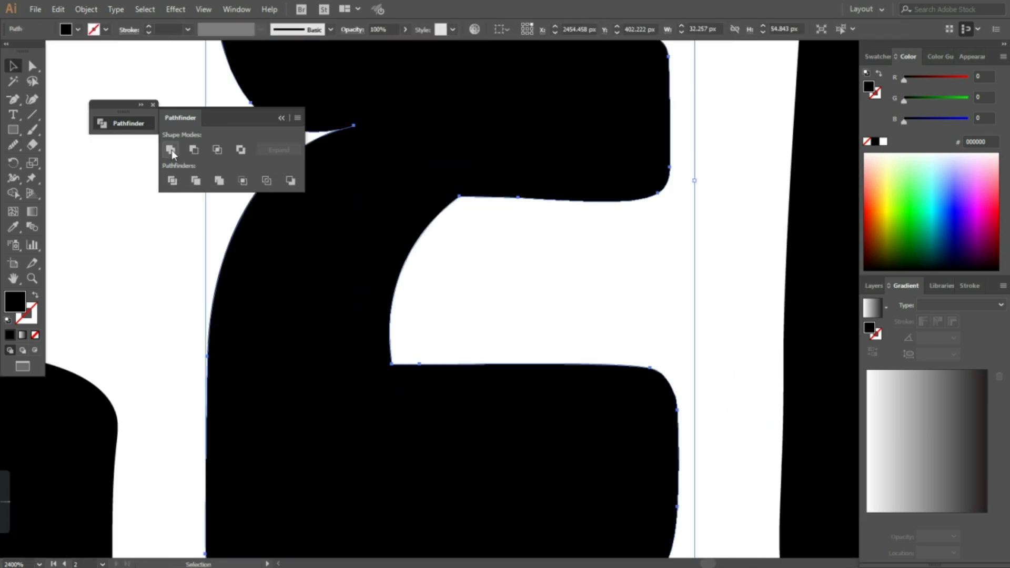
left_click(508, 312)
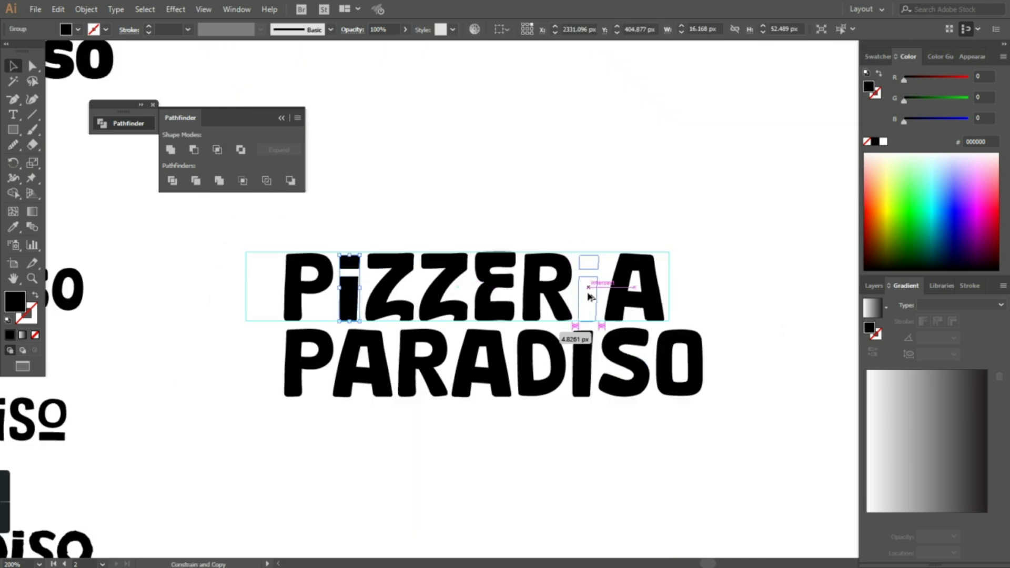
Place a copy of the dotted i as PIZZERIA's second I, between the R and the A.
left_click_drag(589, 297, 589, 298)
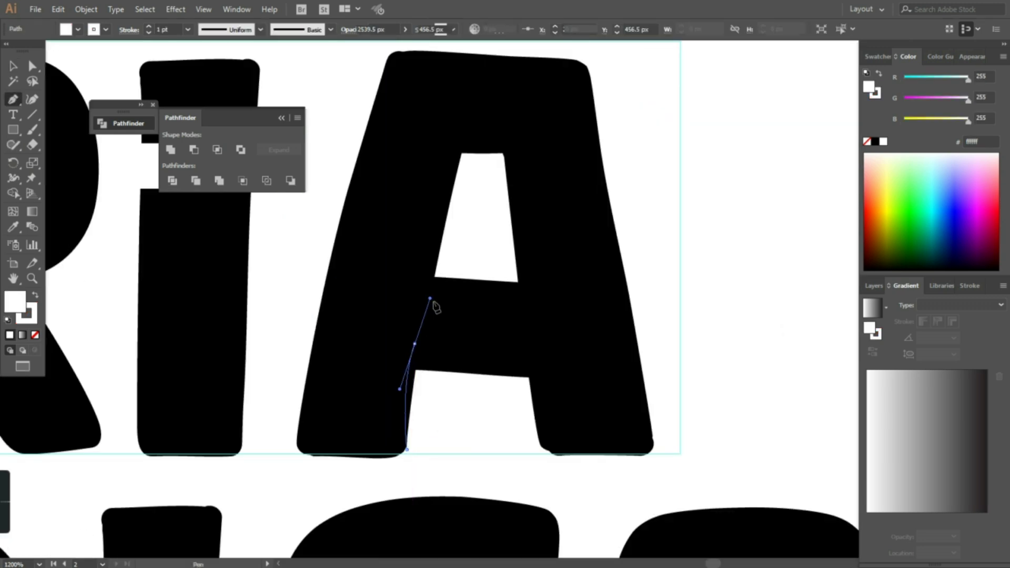
Carve a rounded arch into the lower opening of PIZZERIA's A with a Pen path and smooth its edge.
left_click_drag(528, 448, 462, 466)
key("a")
left_click_drag(415, 238, 399, 268)
left_click_drag(400, 269, 398, 295)
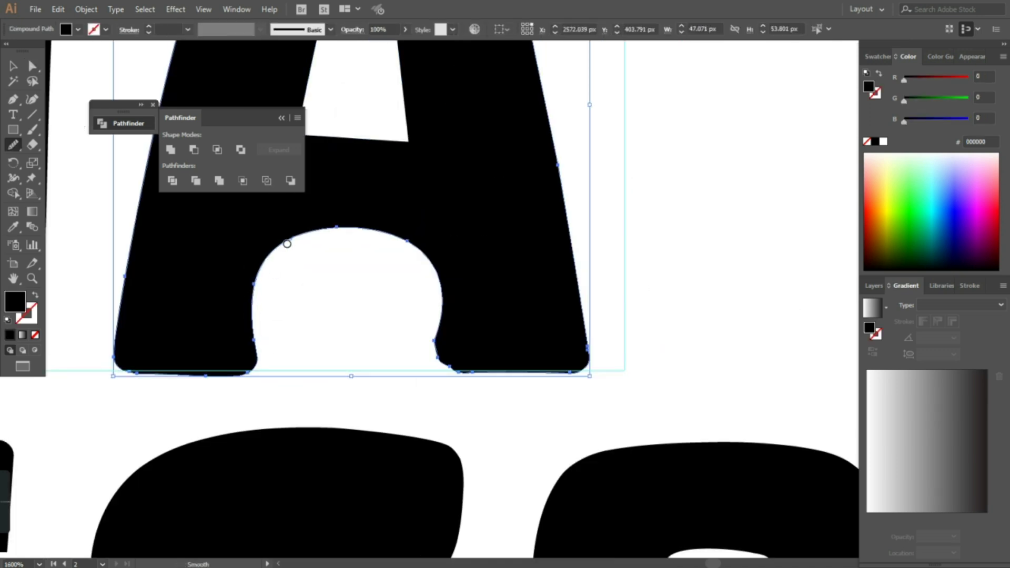
left_click_drag(336, 228, 346, 229)
left_click_drag(332, 271, 391, 289)
left_click(13, 145)
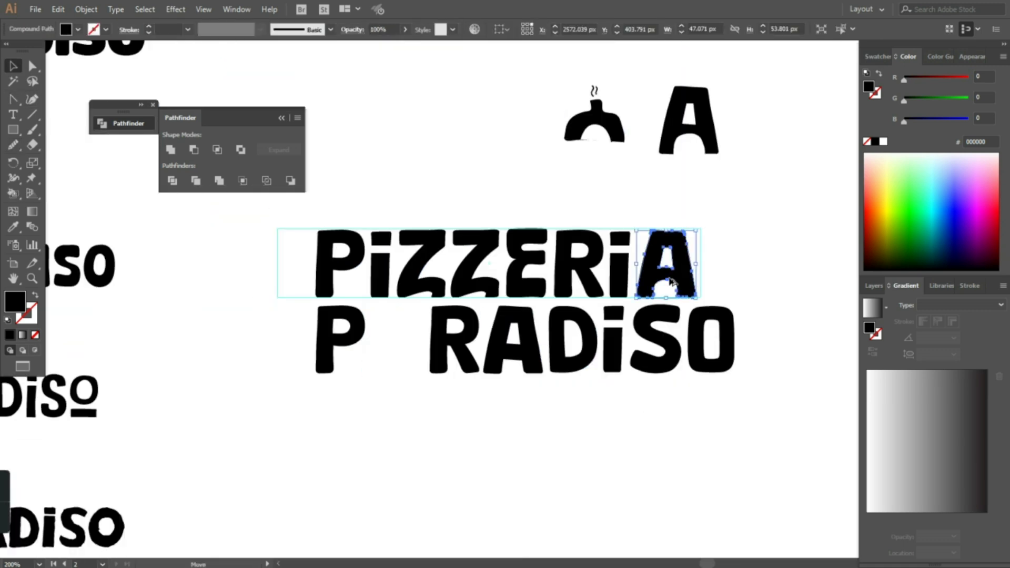
Replace both As in PARADISO with copies of the arched A.
left_click_drag(671, 282, 395, 342)
left_click_drag(518, 342, 526, 361)
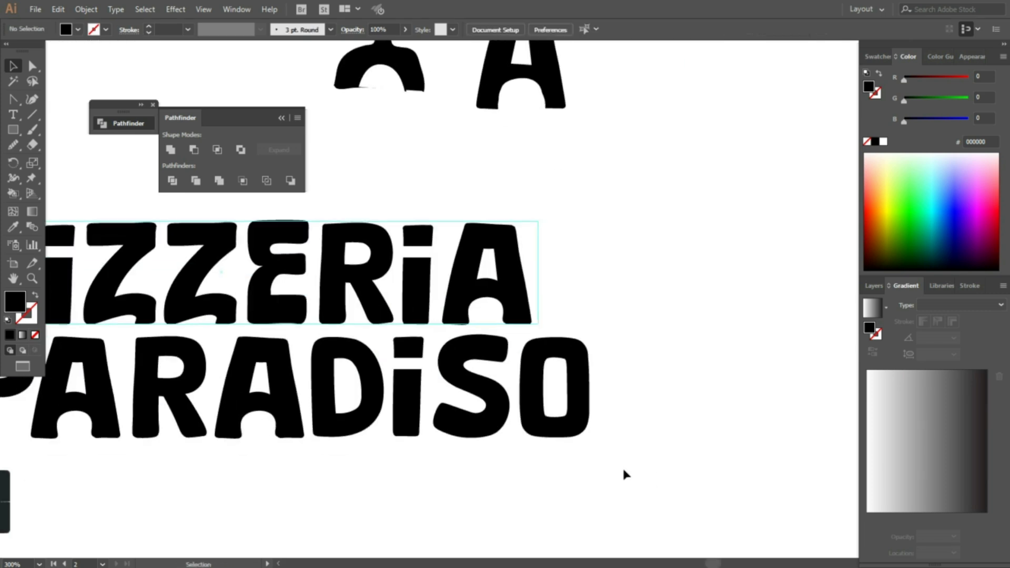
Draw a Pen path over PARADISO's final O, adjust its anchor points and make a compound path.
key("ctrl+plus")
key("ctrl+plus")
key("p")
left_click(522, 391)
left_click_drag(624, 475, 578, 340)
left_click(576, 395)
key("ctrl+plus")
key("v")
key("a")
mouse_move(392, 398)
left_mouse_down()
mouse_move(525, 500)
mouse_move(444, 244)
mouse_move(536, 271)
mouse_move(340, 285)
left_mouse_up()
key("ctrl+8")
Erase the excess parts of the final O and round its upper curve into a flat-based dome.
key("shift+e")
left_click_drag(402, 250, 529, 316)
left_click_drag(326, 392, 505, 392)
key("v")
left_click(424, 295)
key("shift+c")
left_click_drag(412, 267, 457, 268)
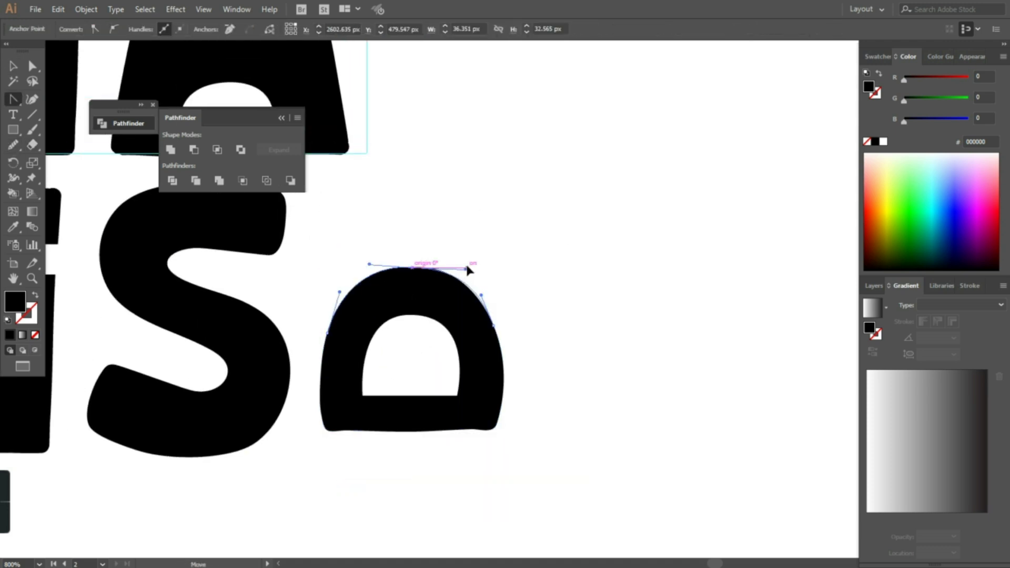
Draw a Pen path along the base of the dome-shaped O.
scroll(311, 428, "up", 1)
key("p")
left_click(299, 418)
left_click_drag(630, 423, 653, 316)
left_click(659, 313)
key("ctrl+shift+a")
scroll(435, 232, "down", 1)
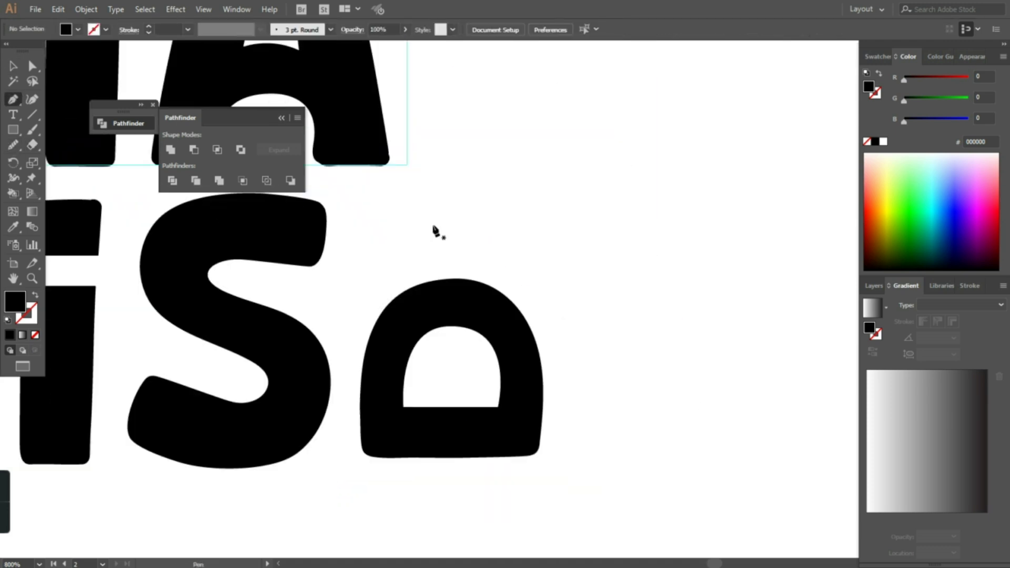
Draw a short straight horizontal Pen line above the dome-shaped O.
left_click(426, 230)
left_click(477, 230)
key("ctrl+shift+a")
key("b")
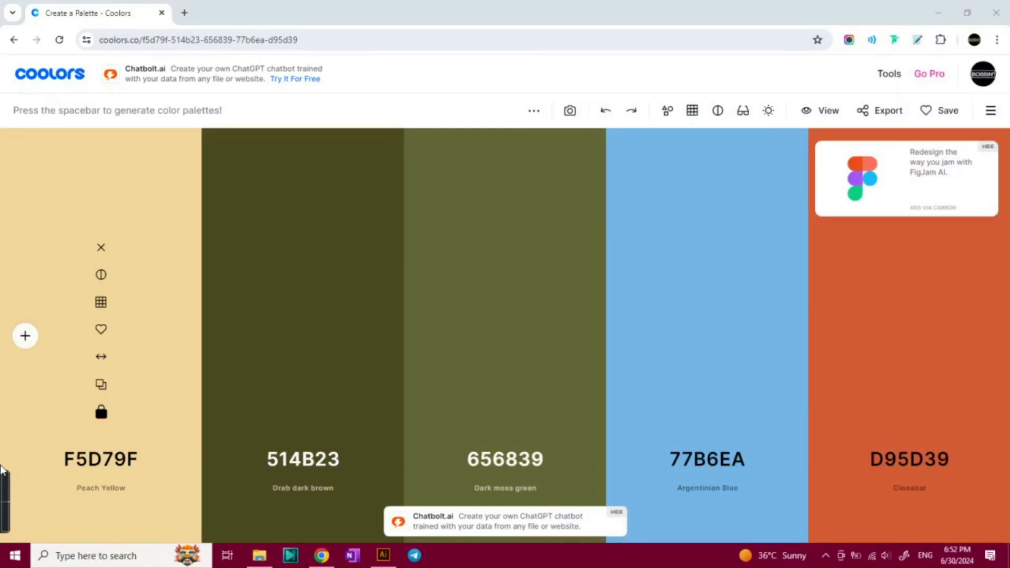
Switch to Coolors and generate palettes around the locked F5D79F, ending with 564138, 2E86AB, F24236 and E0BAD7.
key("space")
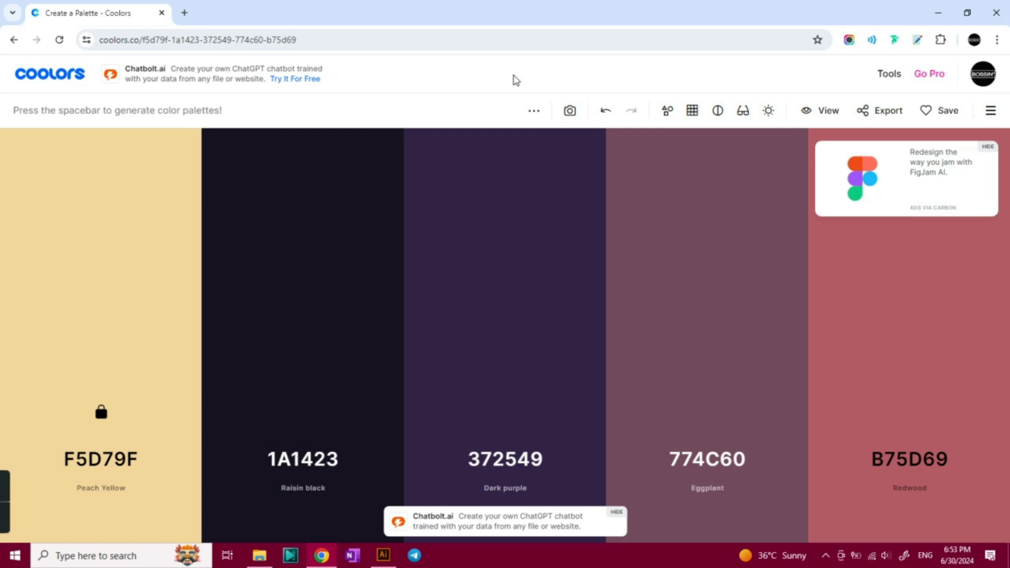
key("space")
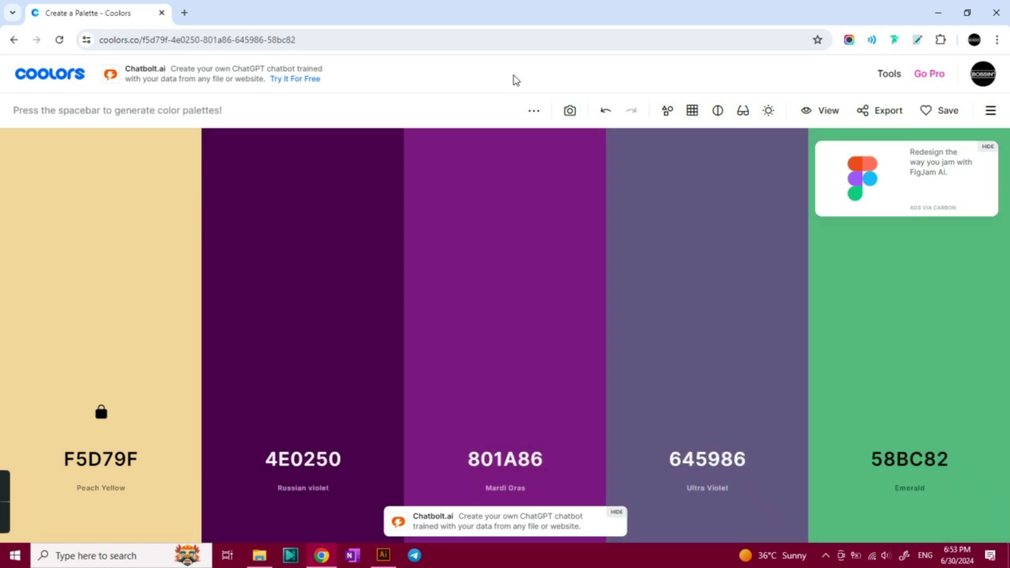
key("ctrl+s")
key("Return")
key("space")
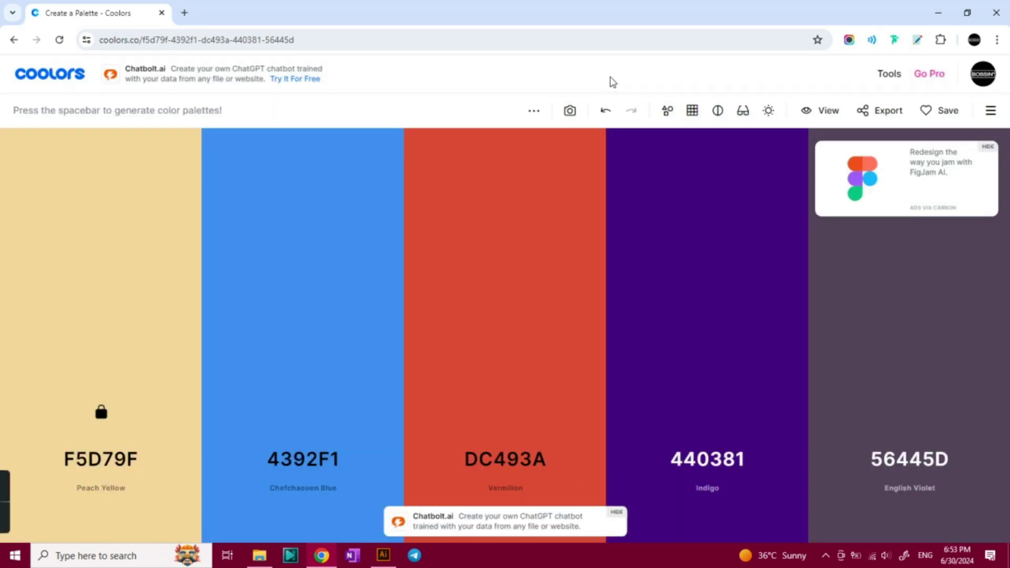
key("space")
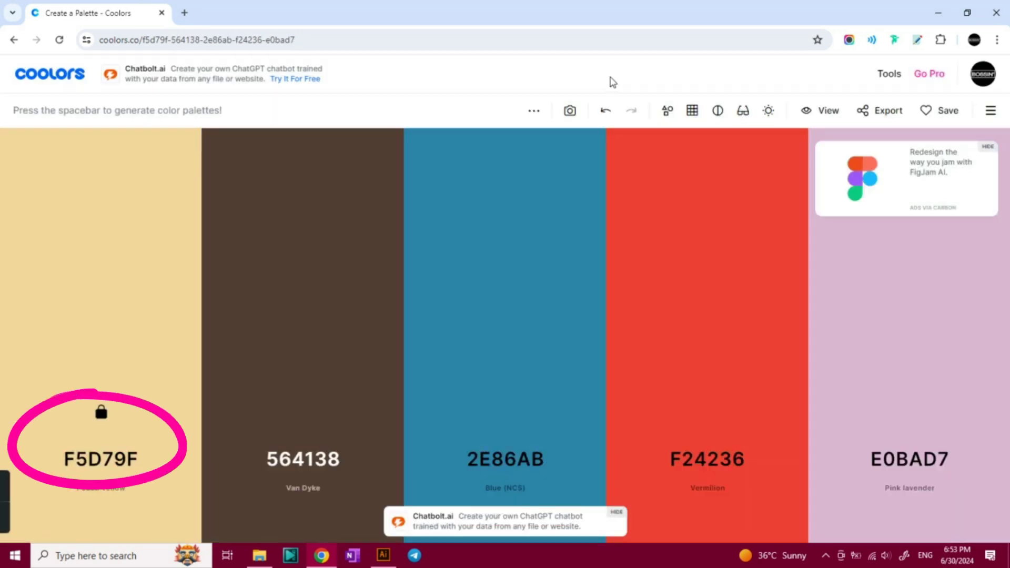
Generate more palettes around the locked F5D79F to arrive at 52414C, 596157, 5B8C5A and E36558.
key("space")
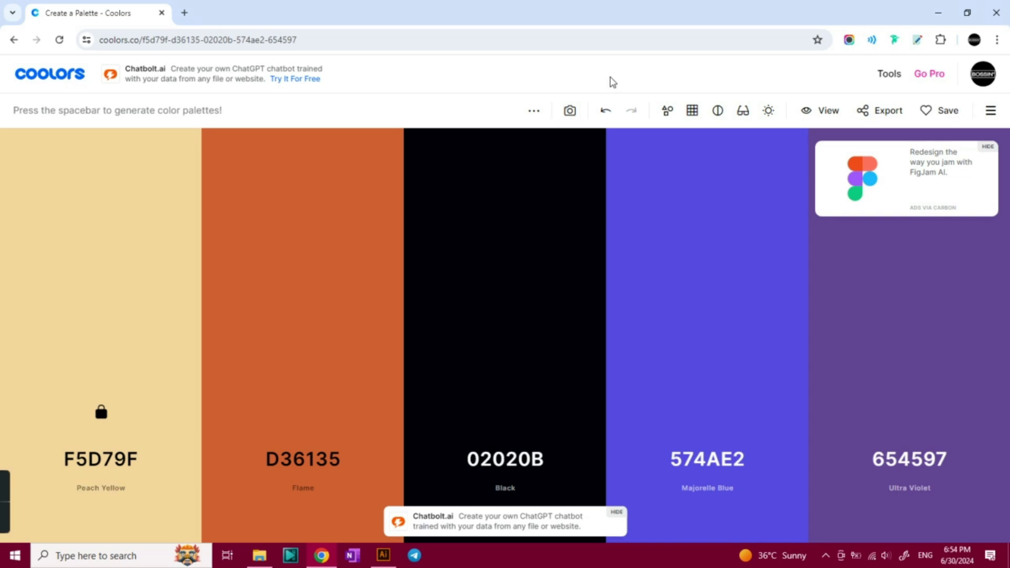
key("space")
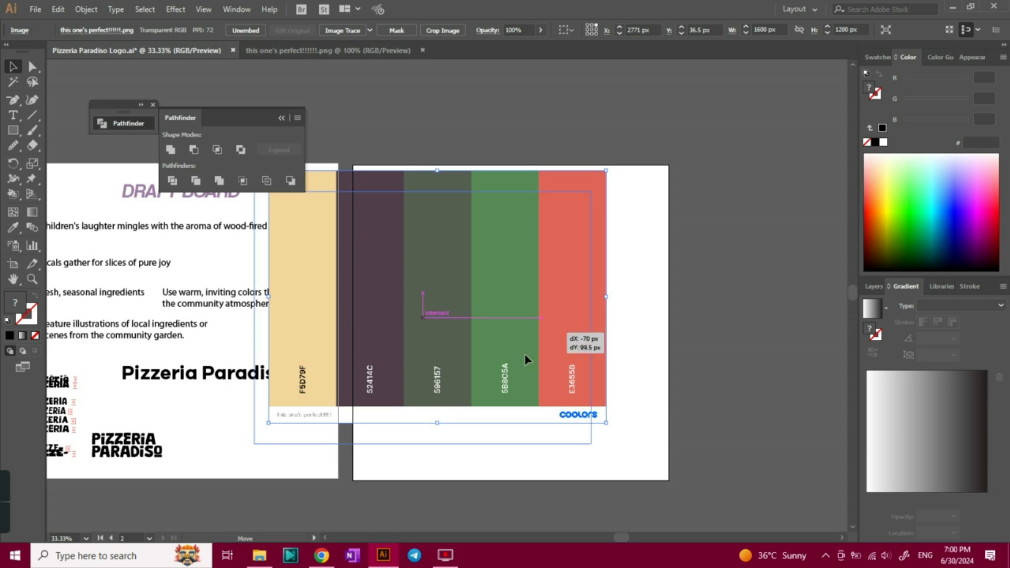
Switch to Illustrator, scale the imported palette image down and place it on the draft board.
left_click_drag(525, 360, 422, 406)
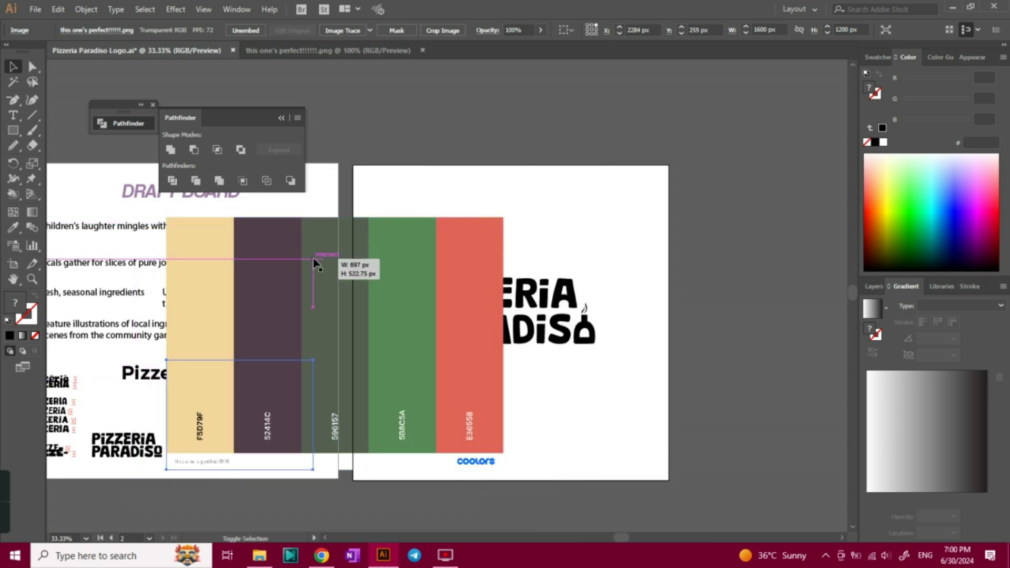
left_click_drag(314, 258, 314, 258)
left_click_drag(274, 459, 510, 257)
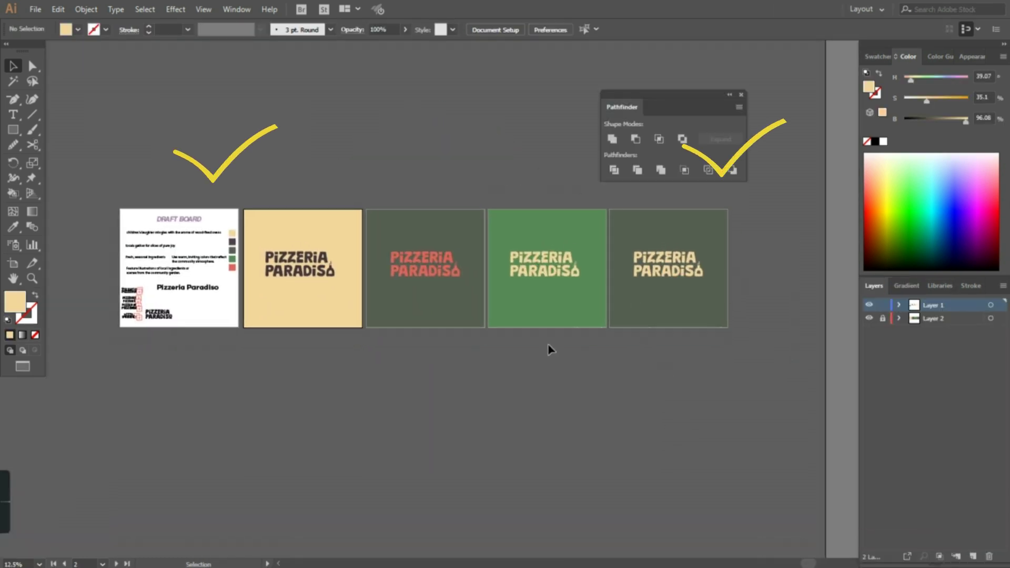
Draw a 12 in square on the large blank artboard and move it into place.
key("ctrl+plus")
left_click_drag(545, 399, 456, 414)
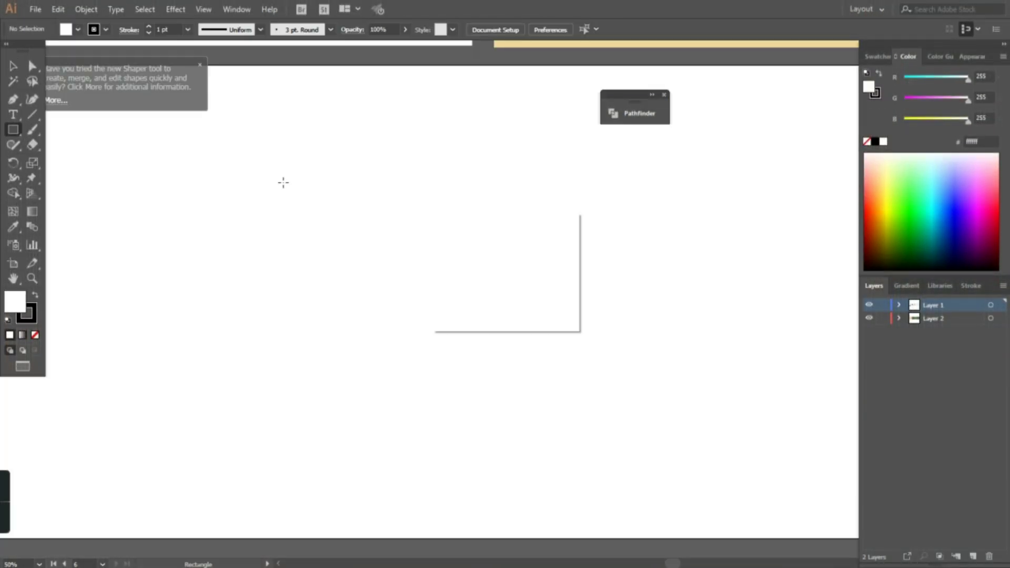
left_click(283, 201)
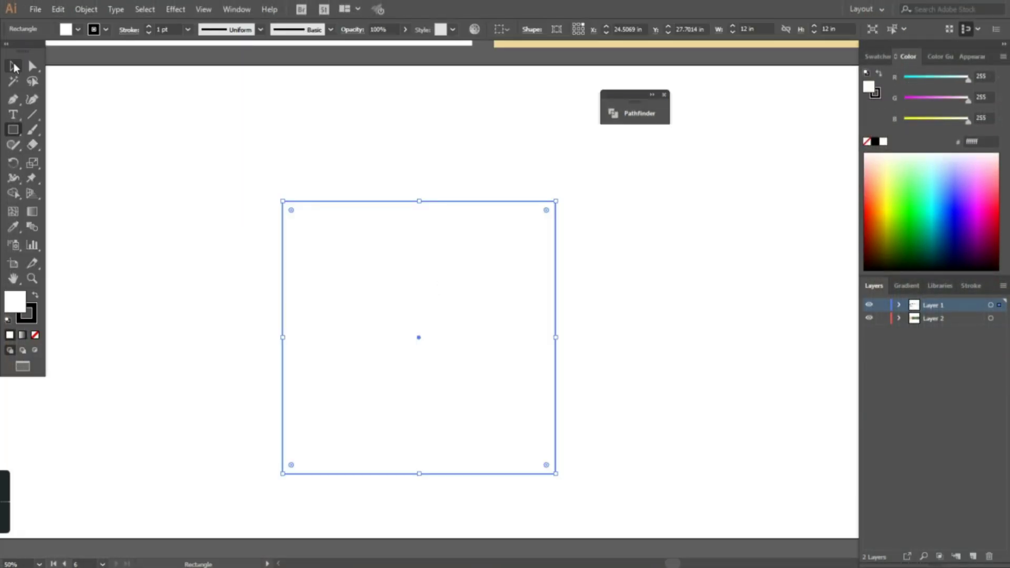
left_click_drag(456, 203, 367, 158)
Create a 1.5 in wide, 12 in tall rectangle and align it against the side of the square.
left_click(485, 157)
type("1.5")
key("Return")
key("v")
left_click_drag(516, 214, 499, 213)
left_click(572, 265)
left_click_drag(571, 265, 511, 291)
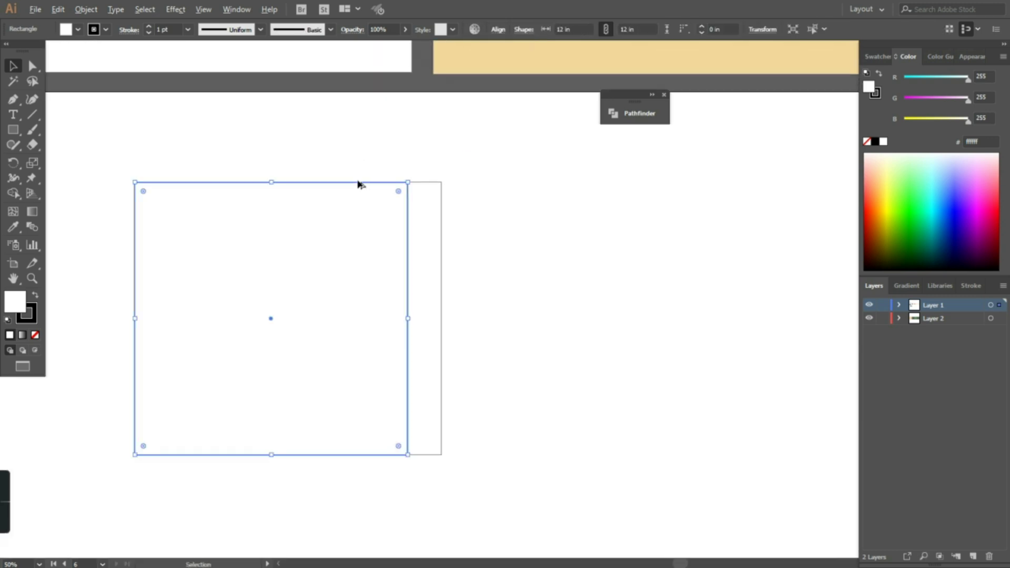
Copy the square to the far side of the strip, and add copies of the strip along the first square's outer side.
left_click_drag(356, 185, 668, 184, "alt")
left_click_drag(522, 371, 661, 371)
left_click_drag(561, 184, 255, 184, "alt")
left_click_drag(240, 254, 206, 255, "alt")
Copy the 1.5 in strip, turn it horizontal and set it along the first square's upper edge.
left_click_drag(224, 263, 315, 194, "alt")
left_click(85, 10)
left_click(279, 57)
left_click(739, 335)
left_click_drag(437, 265, 414, 147)
Copy the horizontal strip to the first square's lower edge and both strips to the second square, deleting the surplus lower copy.
left_click_drag(359, 145, 344, 451, "alt")
left_click(363, 157)
left_click(405, 483, "shift")
left_click_drag(406, 483, 711, 483, "alt")
left_click(711, 483)
key("Delete")
Create a 1.5 in square and fit it into the gap between the two upper strips.
scroll(559, 368, "up", 5)
key("m")
left_click(396, 344)
key("Return")
key("v")
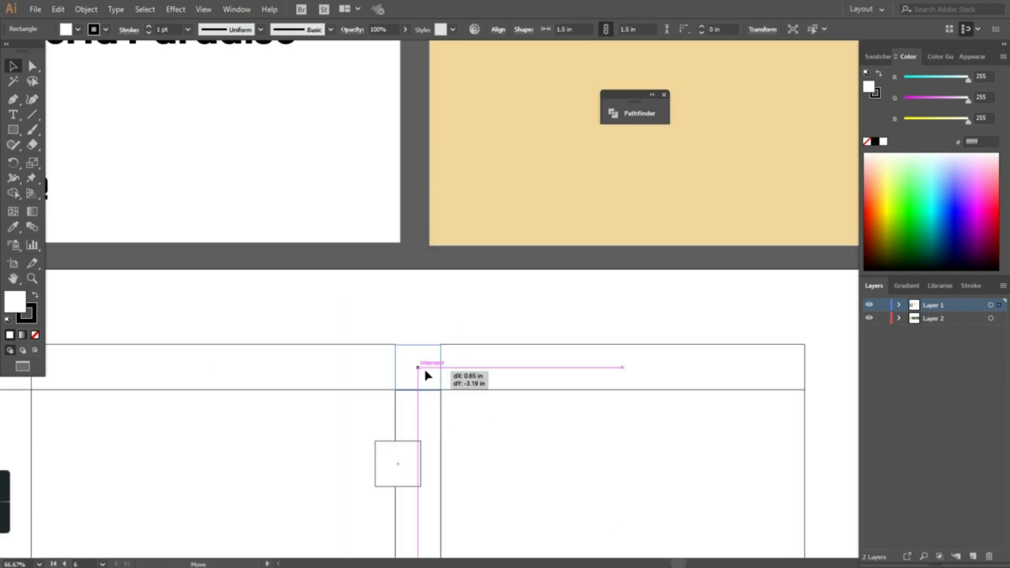
left_click_drag(427, 350, 439, 83)
Taper the inner end of the second square's upper flap by shifting its corner anchor inward, and round that corner.
left_click_drag(697, 123, 483, 234)
left_click(470, 213)
key("a")
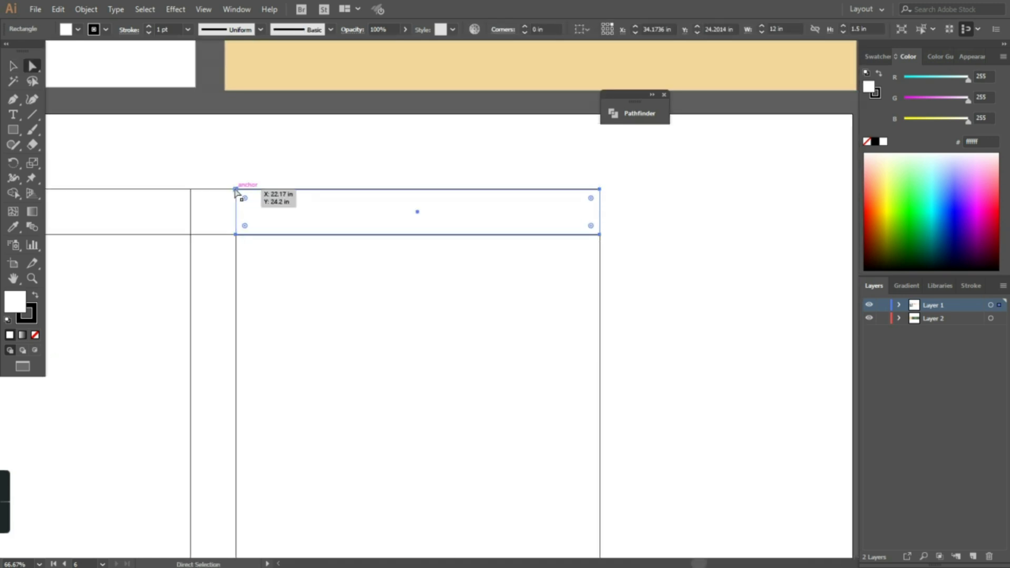
left_click(237, 190)
key("ctrl+plus")
key("ctrl+plus")
key("shift+Right")
key("shift+Right")
key("shift+Right")
left_click_drag(535, 308, 541, 314)
scroll(181, 322, "left", 5)
left_click(167, 260)
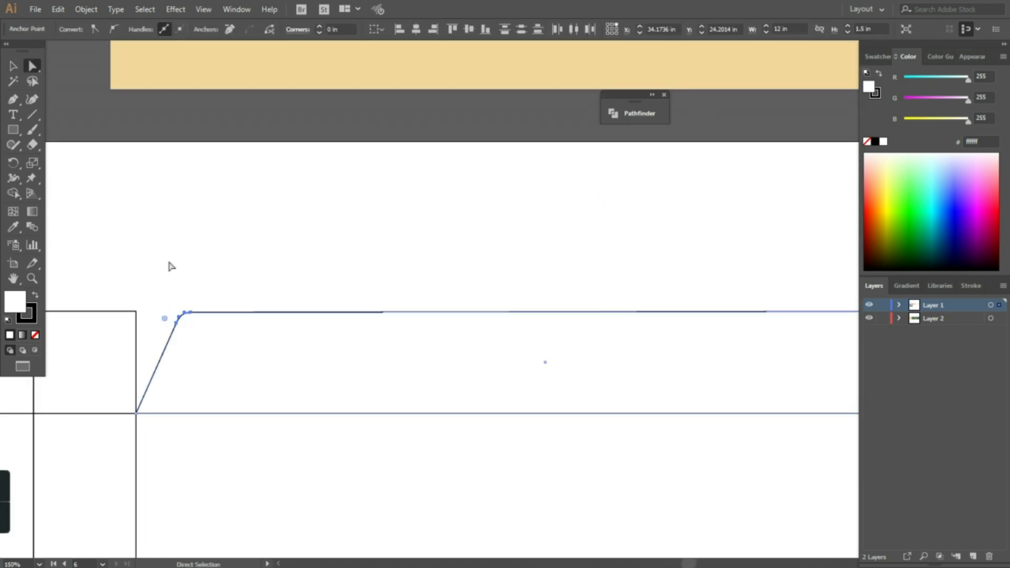
Taper the outer end of the same upper flap inward and round its corner to a radius of about 0.37 in.
left_click_drag(655, 308, 138, 344)
left_click(345, 345)
key("shift+Left")
key("shift+Left")
key("shift+Left")
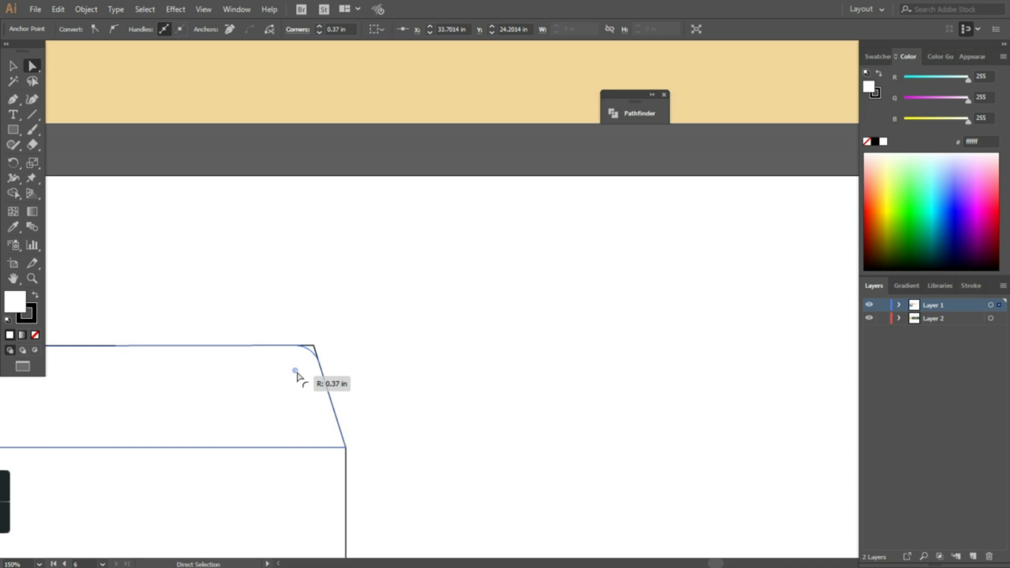
left_click_drag(298, 370, 793, 339)
left_click_drag(793, 336, 792, 332)
left_click(386, 264)
key("v")
key("ctrl+minus")
key("ctrl+minus")
key("ctrl+minus")
left_click_drag(386, 264, 343, 79)
left_click_drag(413, 111, 414, 314)
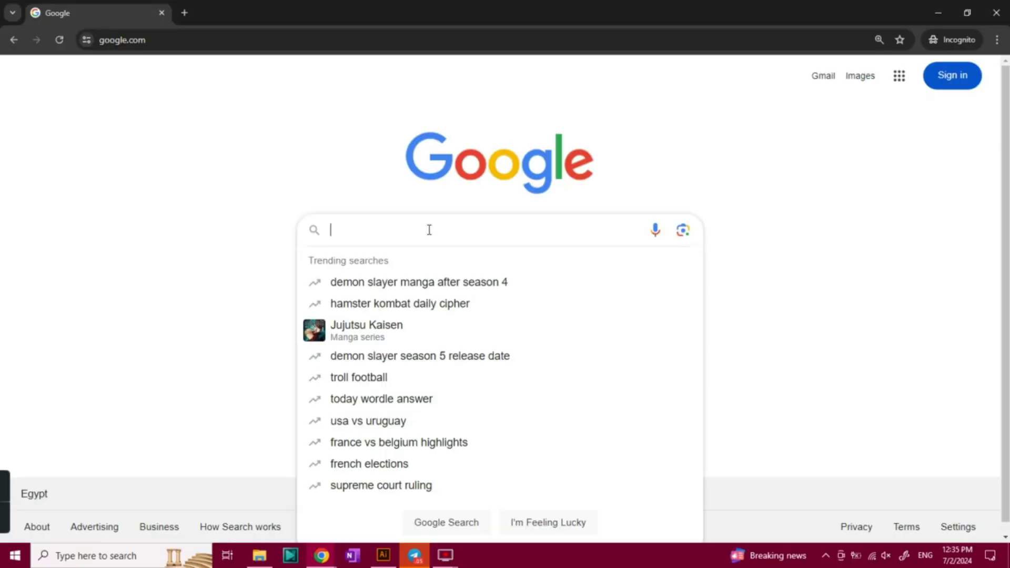
Switch to the browser and search Google for "pizza veg toppings list".
type("PIZZA VEGETABLE TOPPINGS")
key("Down")
key("Down")
key("Down")
key("Return")
Open the Cookie and Kate and the Love and Lemons veggie pizza recipes in new tabs.
right_click(291, 245)
left_click(320, 256)
scroll(1006, 187, "down", 4)
scroll(1006, 188, "down", 5)
right_click(261, 267)
left_click(294, 275)
scroll(294, 275, "down", 7)
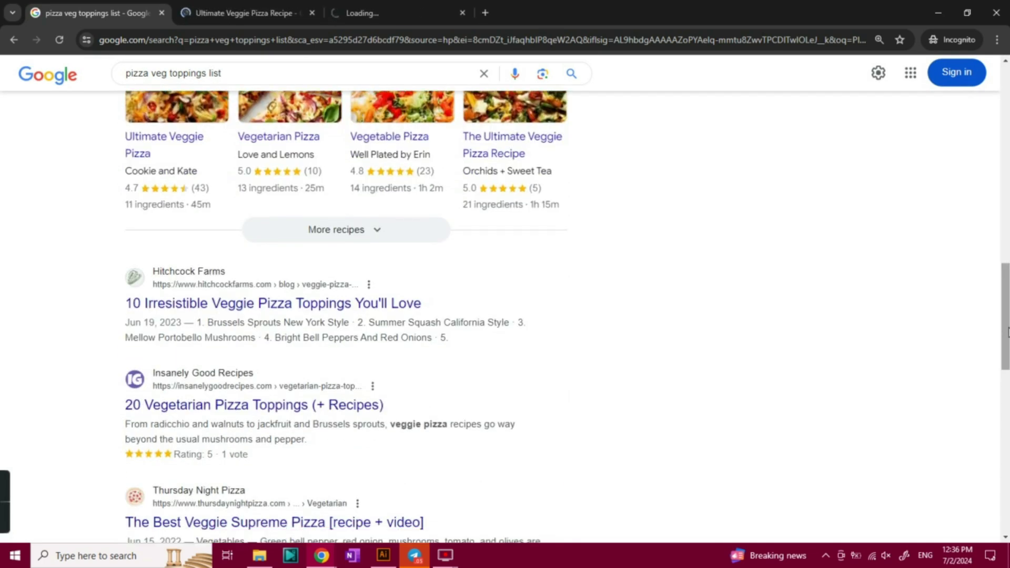
Read through the Ultimate Veggie Pizza recipe and examine the vegetable toppings it recommends.
left_click(203, 10)
scroll(921, 272, "down", 5)
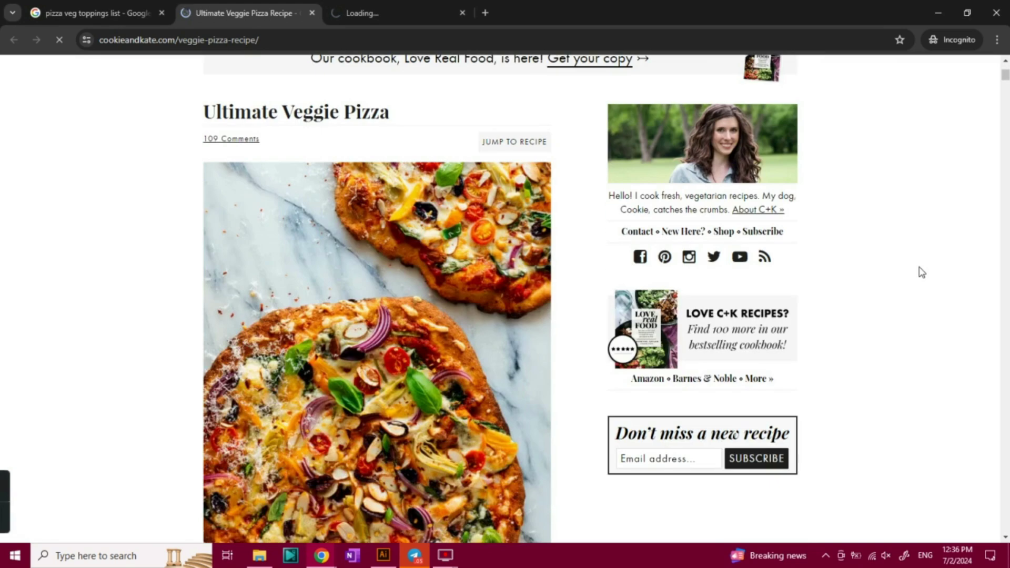
scroll(695, 249, "down", 6)
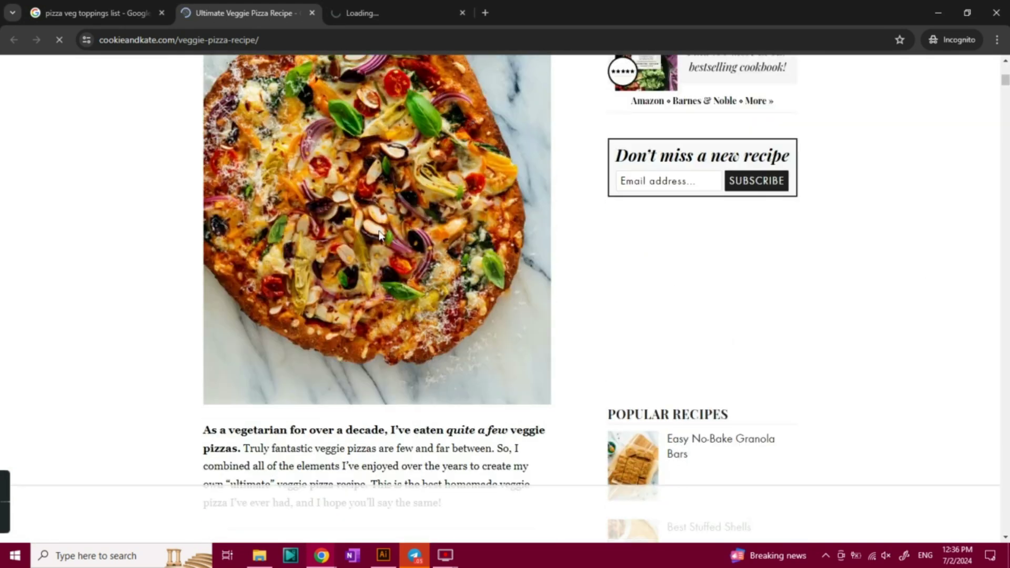
scroll(458, 317, "down", 10)
left_click_drag(473, 151, 317, 190)
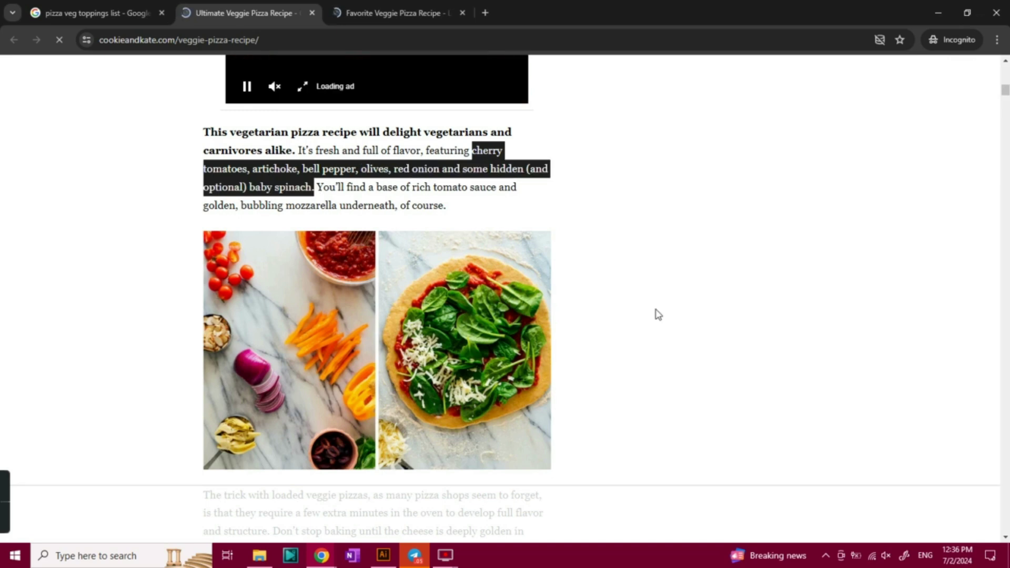
left_click(390, 198)
scroll(390, 198, "down", 15)
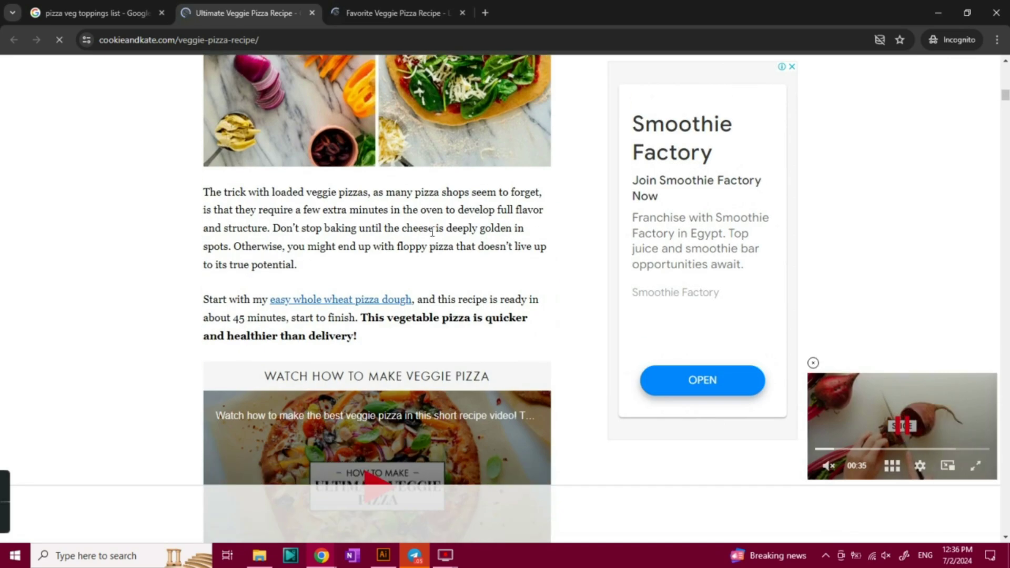
scroll(252, 338, "down", 14)
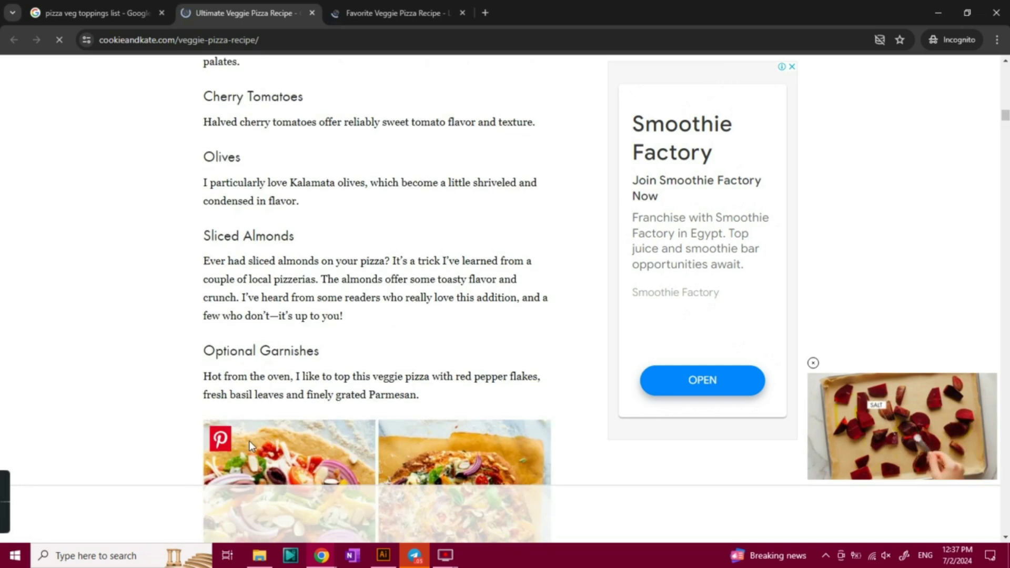
scroll(248, 440, "down", 5)
Read the ingredient list of the Love and Lemons veggie pizza recipe, dismissing the newsletter pop-up.
left_click(376, 3)
scroll(534, 389, "down", 8)
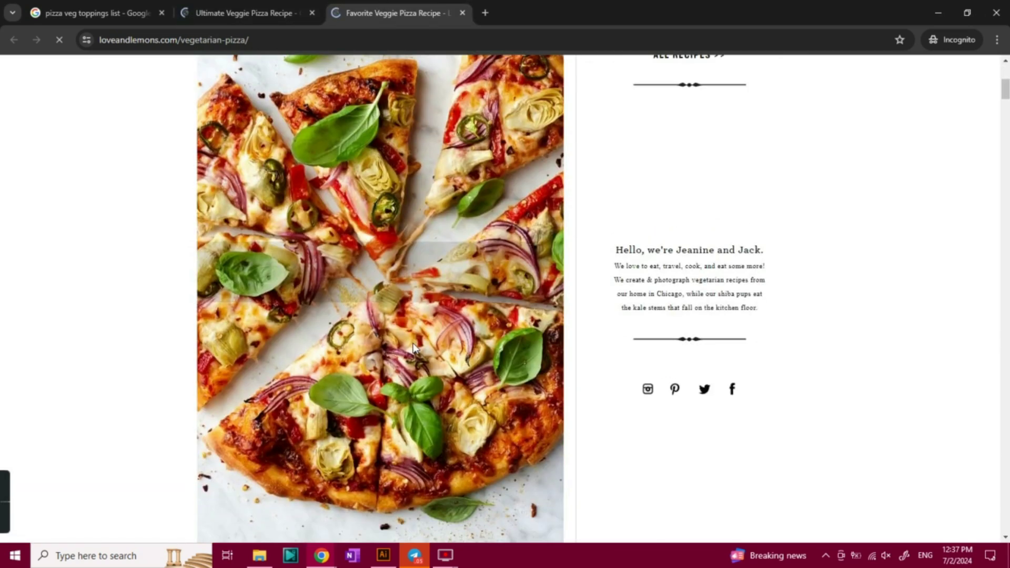
scroll(534, 389, "down", 8)
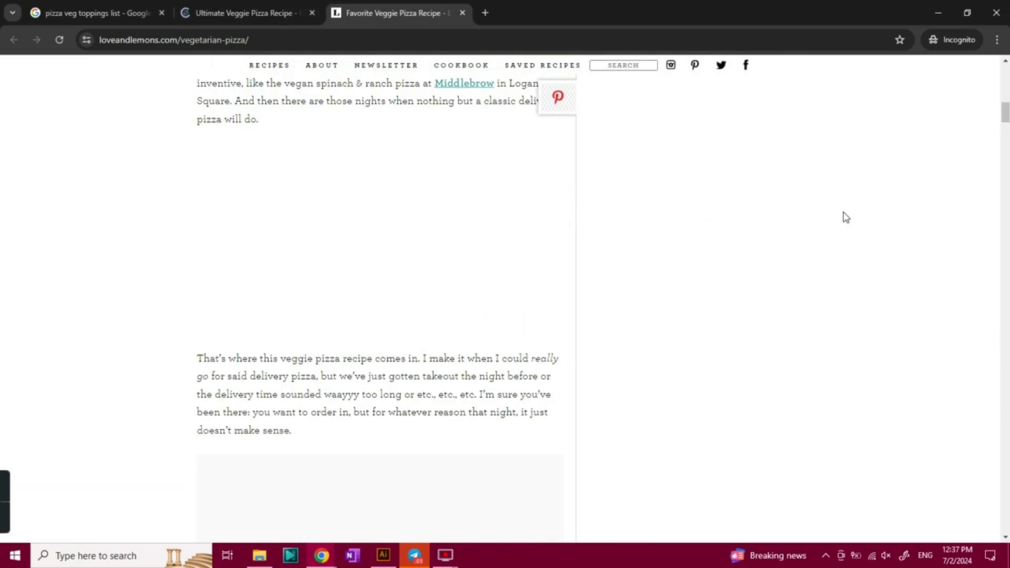
scroll(846, 218, "up", 1)
scroll(846, 218, "down", 15)
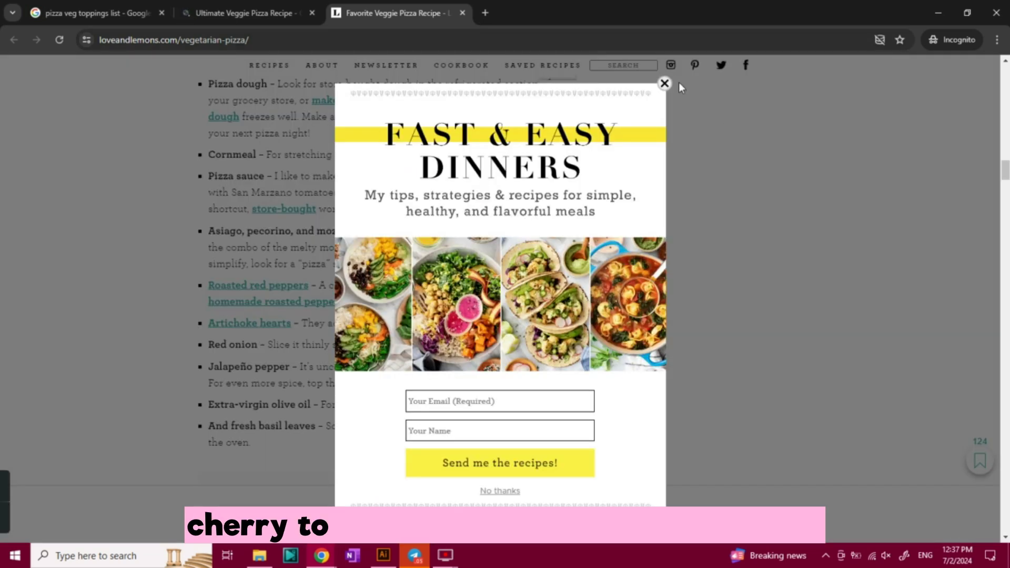
left_click(665, 83)
scroll(703, 243, "down", 5)
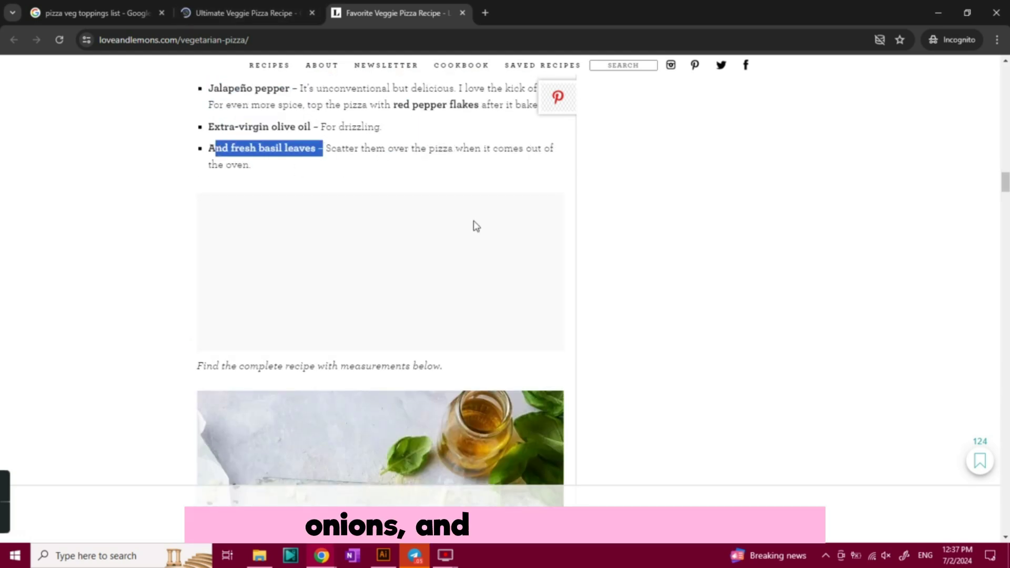
scroll(669, 230, "down", 10)
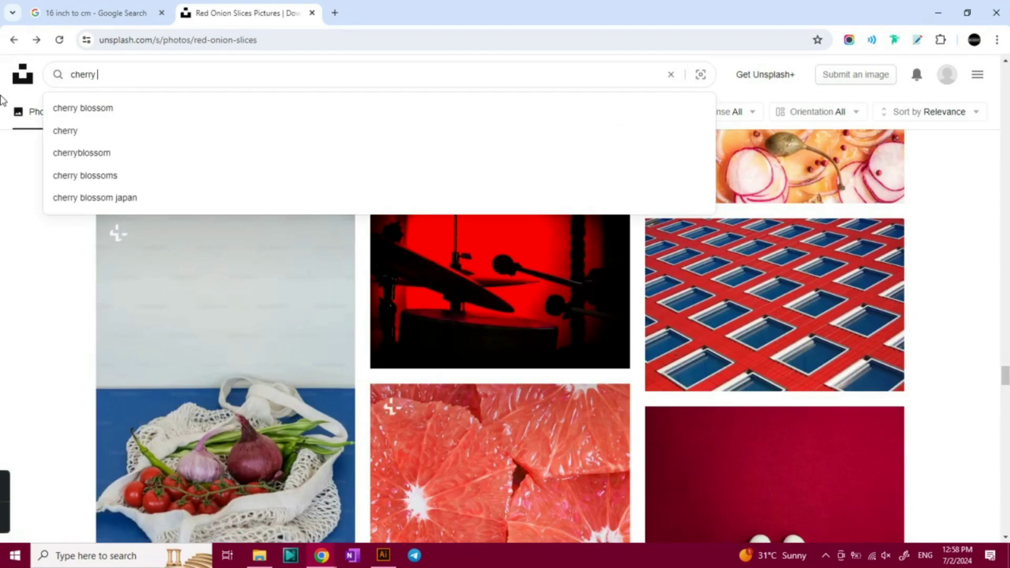
Search Unsplash for "cherry tomatoes", download a photo of red cherry tomatoes on the vine and browse the remaining results.
type("tomatoes")
key("Return")
scroll(940, 453, "down", 10)
left_click(879, 475)
scroll(940, 453, "down", 10)
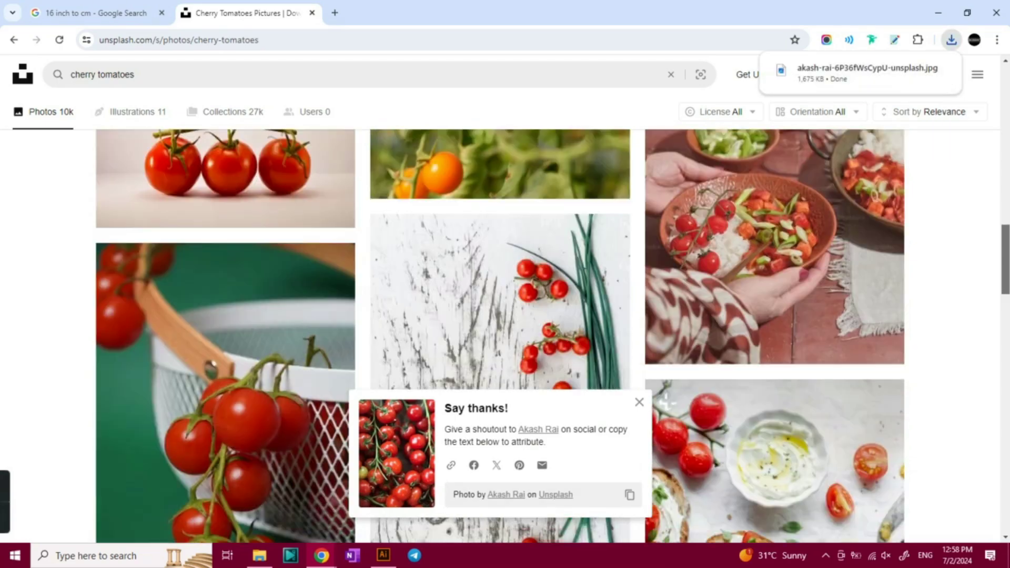
scroll(980, 277, "up", 5)
scroll(980, 278, "down", 15)
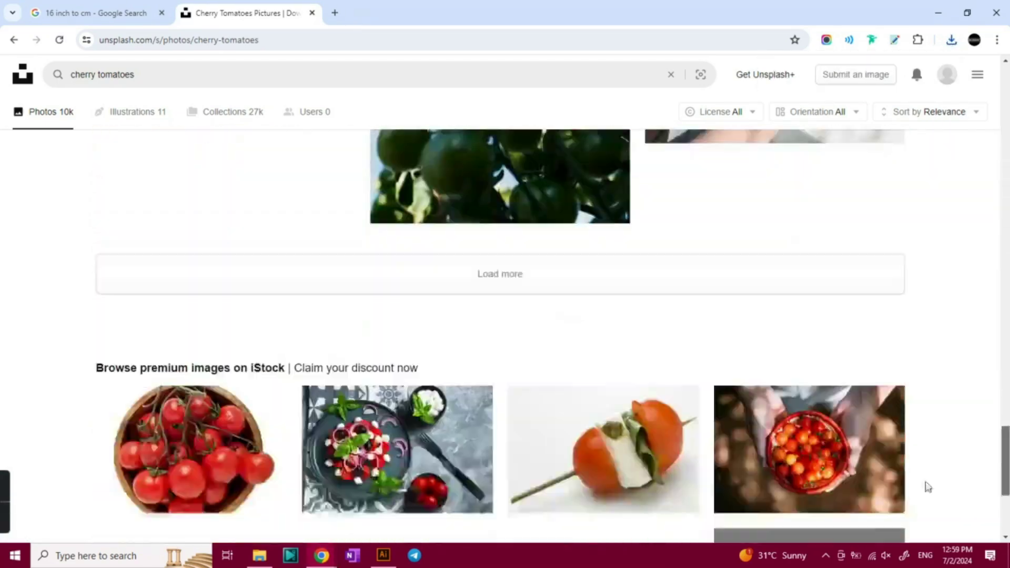
scroll(980, 277, "down", 10)
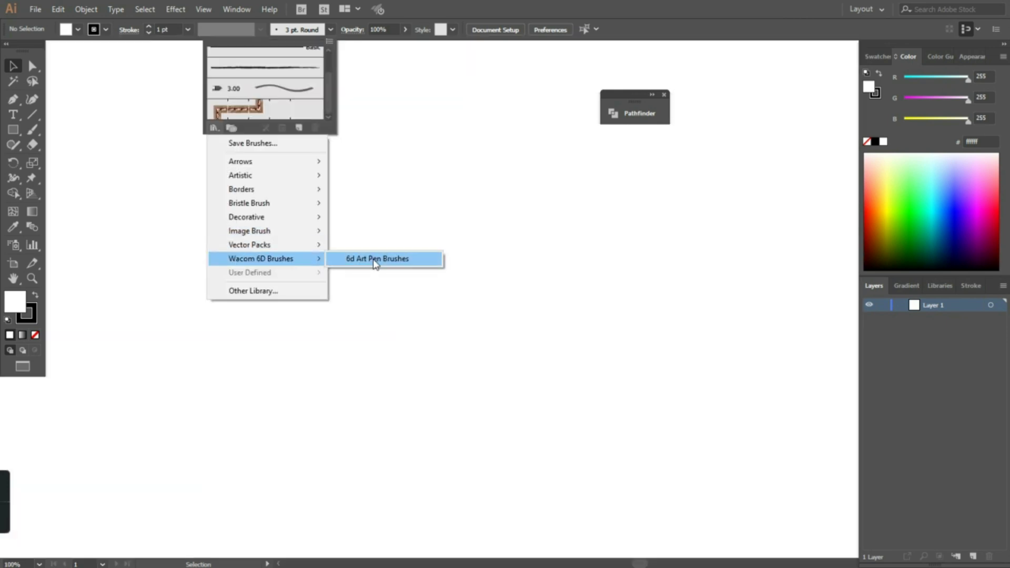
Switch to Illustrator, choose the first brush of the 6d Art Pen Brushes library and set the opacity to 17%.
left_click(386, 260)
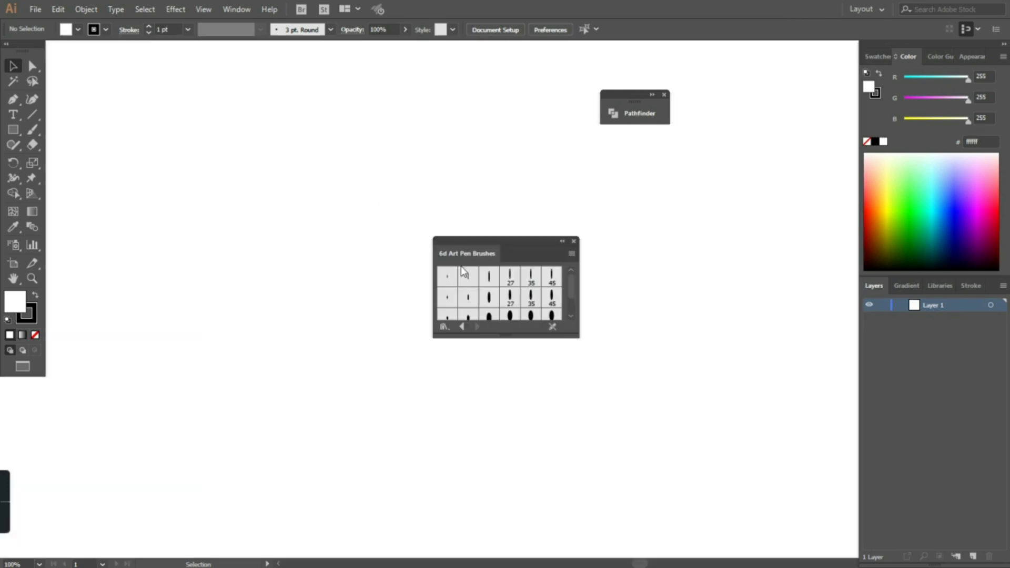
mouse_move(513, 247)
left_mouse_down()
mouse_move(765, 135)
mouse_move(797, 50)
left_mouse_up()
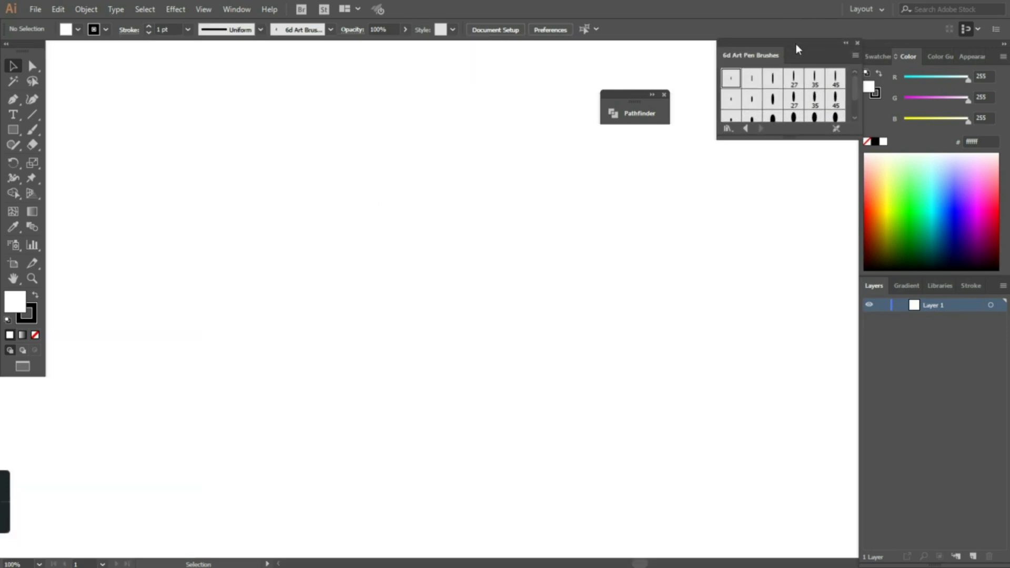
left_click(364, 45)
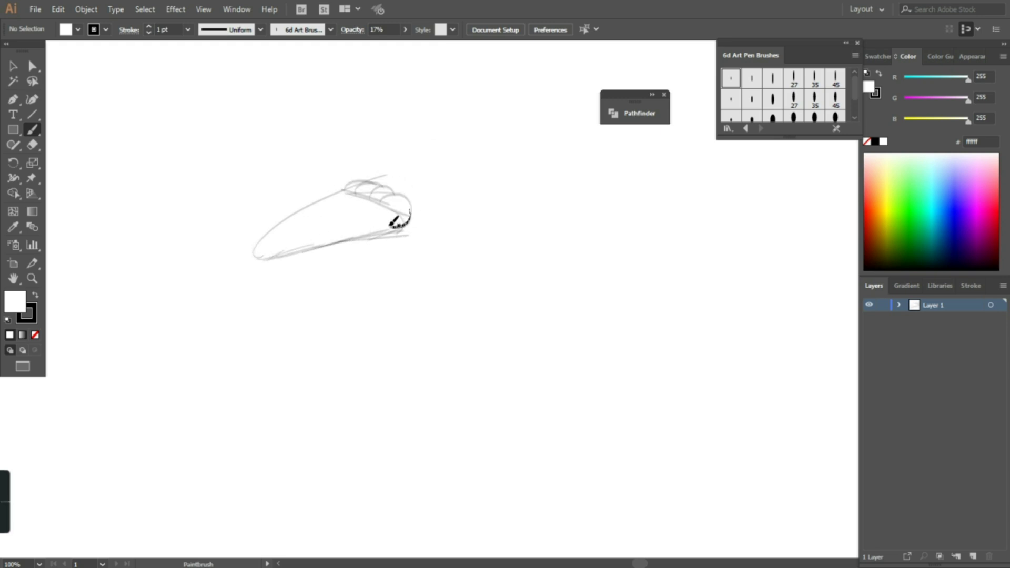
Refine the pizza slice sketch with the Paintbrush, redrawing its lower edge and the rounded crust.
key("ctrl+z")
mouse_move(253, 251)
left_mouse_down()
mouse_move(247, 299)
mouse_move(268, 271)
mouse_move(331, 242)
left_mouse_up()
mouse_move(401, 226)
left_mouse_down()
mouse_move(436, 226)
mouse_move(410, 208)
left_mouse_up()
scroll(444, 270, "up", 2)
left_click_drag(444, 270, 593, 304)
mouse_move(437, 218)
left_mouse_down()
mouse_move(521, 260)
mouse_move(487, 158)
left_mouse_up()
key("ctrl+z")
mouse_move(446, 215)
left_mouse_down()
mouse_move(430, 269)
mouse_move(561, 270)
left_mouse_up()
left_click_drag(417, 275, 564, 234)
left_click_drag(412, 182, 452, 229)
Sketch a wide curved shape extending beneath the crust and an arch behind the slice's upper edge.
mouse_move(520, 271)
left_mouse_down()
mouse_move(480, 322)
mouse_move(373, 341)
left_mouse_up()
mouse_move(518, 279)
left_mouse_down()
mouse_move(599, 297)
mouse_move(573, 334)
left_mouse_up()
left_click_drag(405, 213, 288, 275)
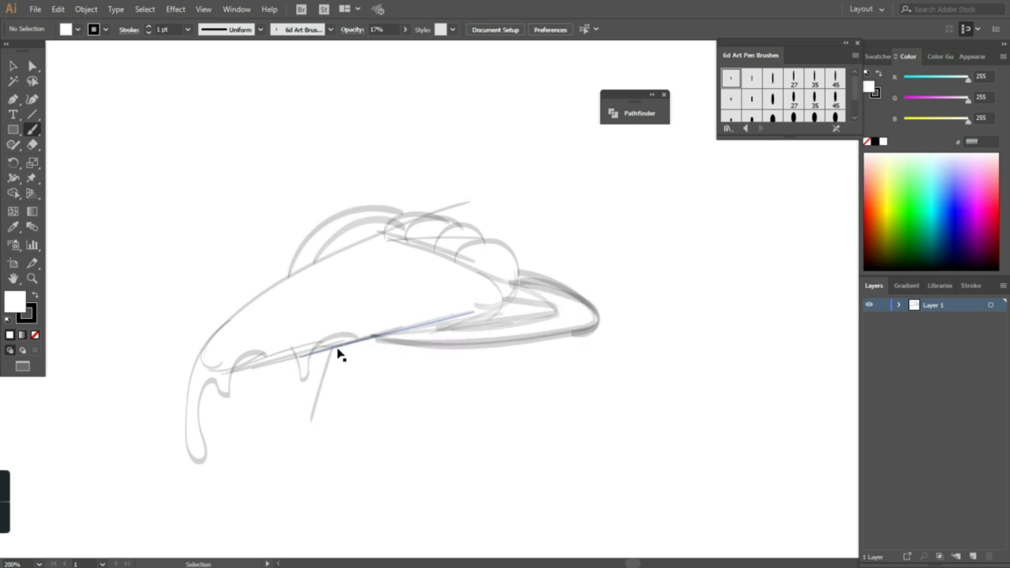
Sketch the elongated shape hanging below the slice and add round and triangular toppings on its surface.
left_click_drag(276, 422, 317, 339)
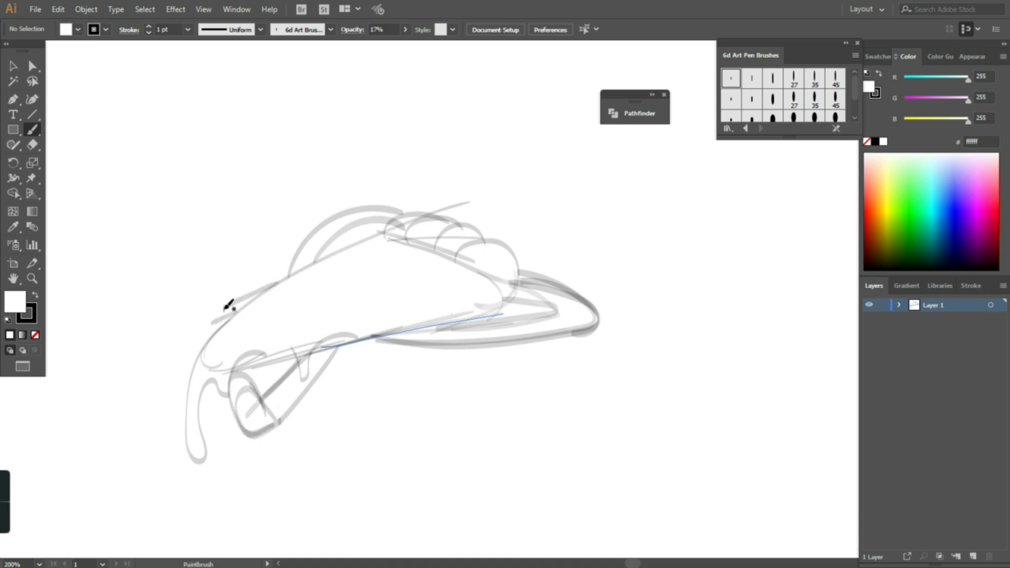
left_click(351, 238, "ctrl")
left_click_drag(405, 275, 392, 275)
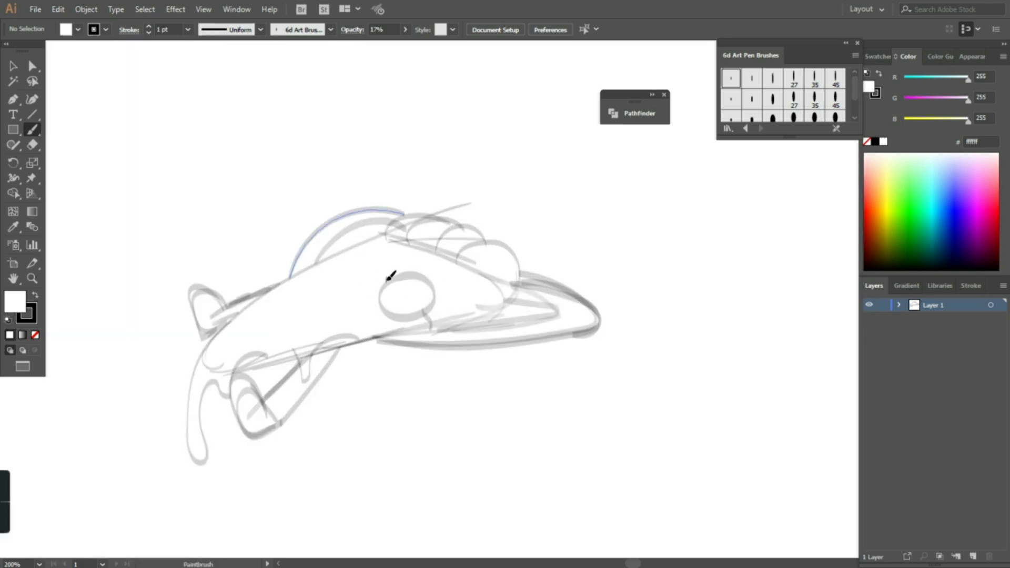
left_click(201, 162, "ctrl")
key("ctrl+z")
mouse_move(311, 293)
left_mouse_down()
mouse_move(314, 314)
mouse_move(293, 311)
mouse_move(355, 312)
left_mouse_up()
left_click_drag(457, 263, 519, 292)
Sketch a round sun with a spiky surround above the slice and shift it clear of the slice.
mouse_move(219, 141)
left_mouse_down()
mouse_move(236, 102)
mouse_move(284, 171)
left_mouse_up()
mouse_move(255, 175)
left_mouse_down()
mouse_move(345, 163)
mouse_move(399, 205)
left_mouse_up()
key("ctrl+z")
mouse_move(256, 106)
left_mouse_down()
mouse_move(446, 257)
mouse_move(211, 231)
mouse_move(256, 108)
left_mouse_up()
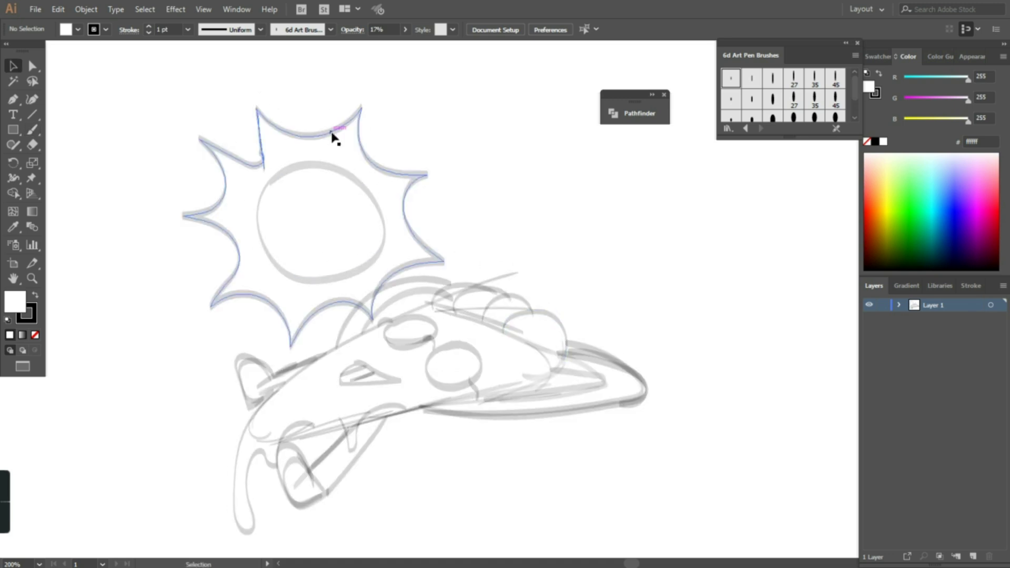
key("v")
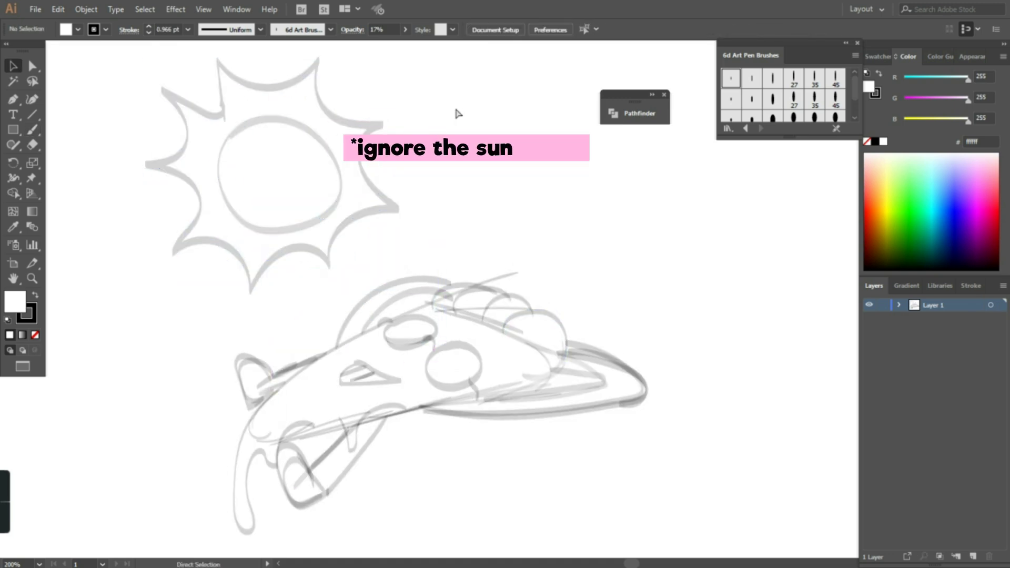
Sketch straight ray lines running from the sun towards the pizza slice with the Paintbrush.
key("ctrl+minus")
key("b")
left_click_drag(415, 202, 485, 233)
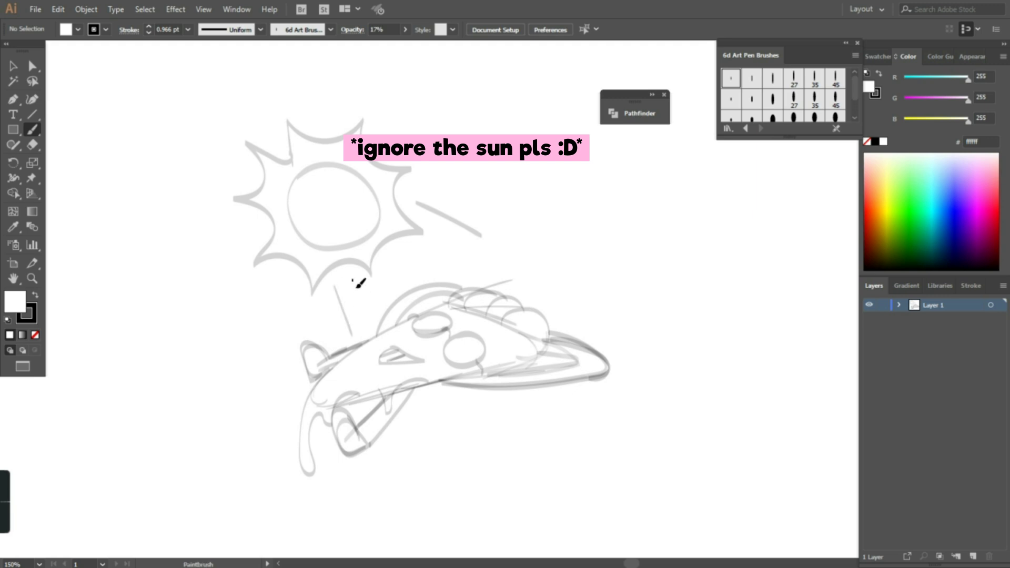
Move the elongated leg shape below the slice up against the slice's lower edge.
key("ctrl+minus")
key("ctrl+plus")
key("ctrl+plus")
key("v")
left_click_drag(306, 380, 298, 356)
mouse_move(360, 395)
left_mouse_down()
mouse_move(379, 377)
mouse_move(300, 343)
left_mouse_up()
left_click(260, 438)
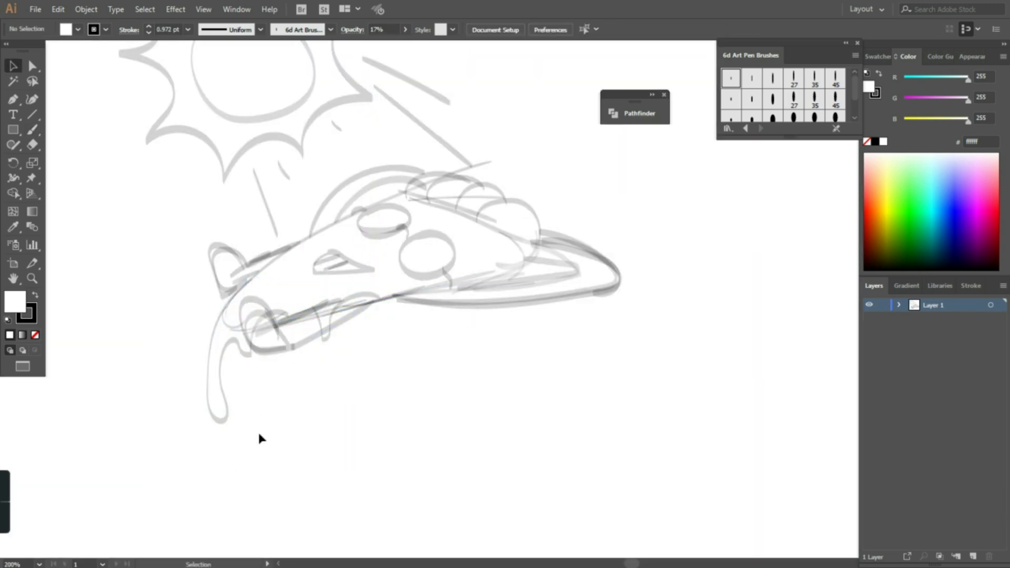
Sketch a cheese drip on the slice's lower edge and redraw the two rounded leg shapes.
key("b")
left_click_drag(376, 293, 310, 306)
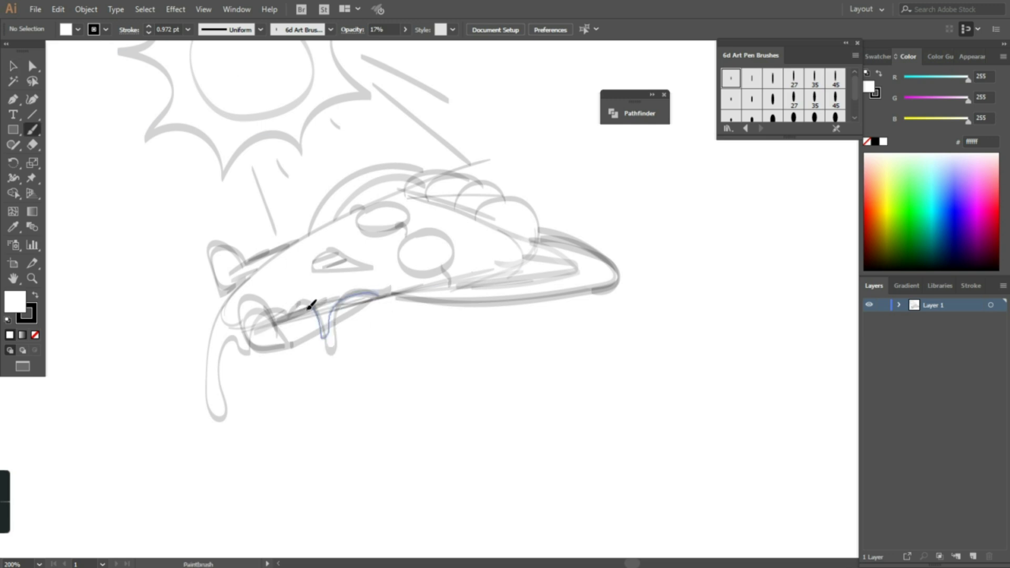
mouse_move(284, 351)
left_mouse_down()
mouse_move(241, 311)
mouse_move(316, 327)
left_mouse_up()
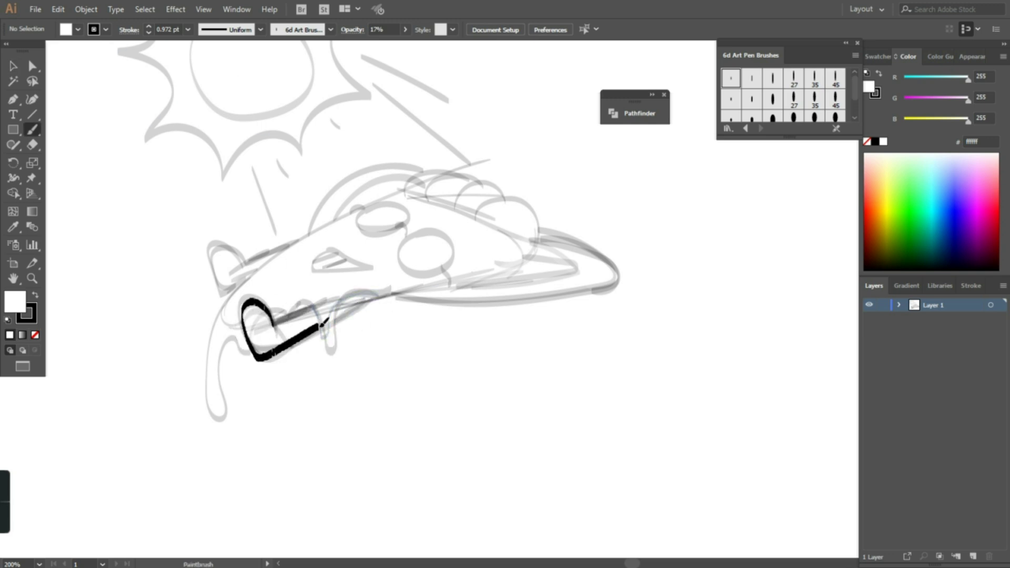
mouse_move(242, 262)
left_mouse_down()
mouse_move(215, 265)
mouse_move(281, 277)
left_mouse_up()
Redraw the long curved shape beneath the slice and add pointed tips to the rounded crust.
mouse_move(424, 296)
left_mouse_down()
mouse_move(530, 295)
mouse_move(551, 258)
left_mouse_up()
mouse_move(566, 240)
left_mouse_down()
mouse_move(608, 246)
mouse_move(393, 304)
left_mouse_up()
left_click_drag(585, 301, 623, 333)
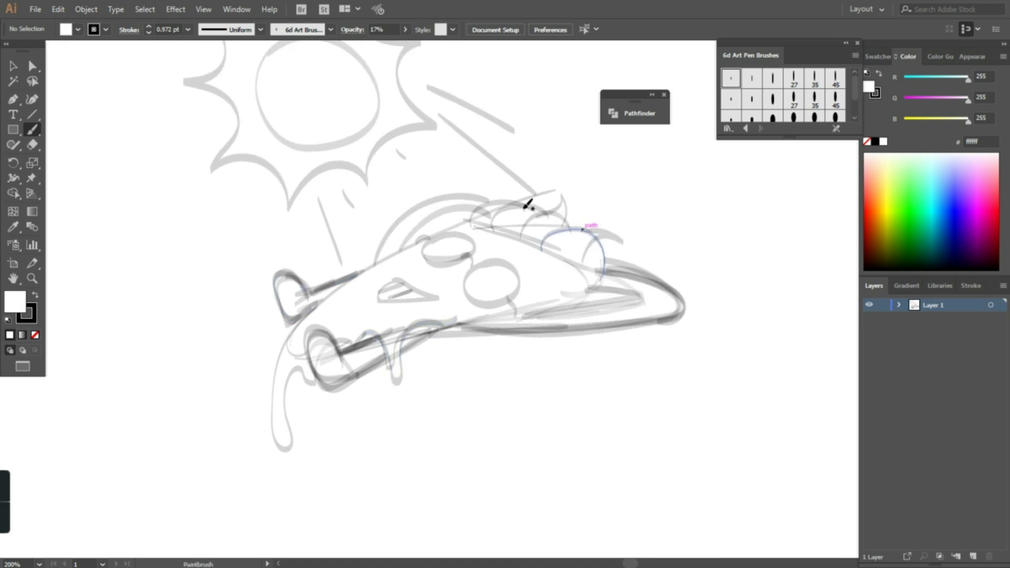
scroll(582, 229, "down", 5)
scroll(408, 282, "up", 6)
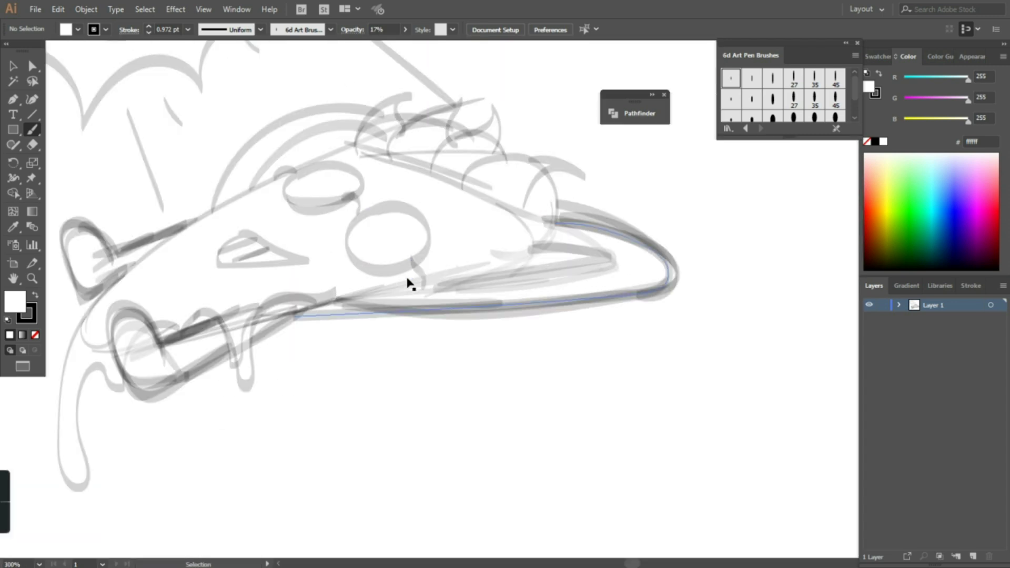
Add a new layer and rename the original drawing layer as Sketch.
key("ctrl+minus")
key("ctrl+minus")
left_click(973, 556)
double_click(933, 318)
type("Sketch")
key("Return")
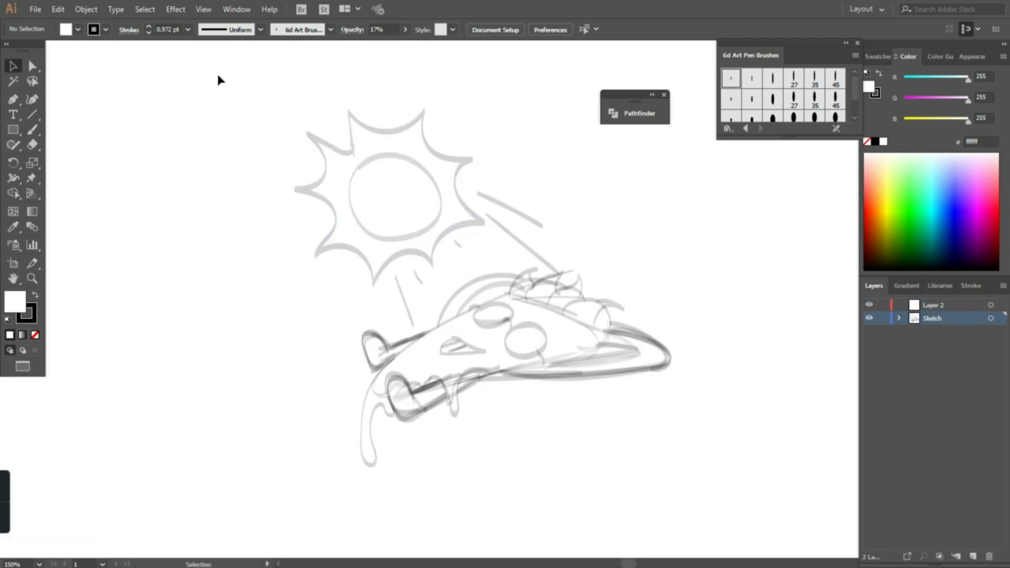
Lower the opacity of the whole sketch to 8% and lock the Sketch layer.
left_click_drag(220, 90, 720, 473)
left_click(405, 29)
left_click_drag(364, 45, 360, 46)
left_click(295, 169)
left_click(882, 318)
On Layer 2, ink the slice's outline with a dripping lower edge and a spiky, pointed crust.
left_click(933, 305)
key("b")
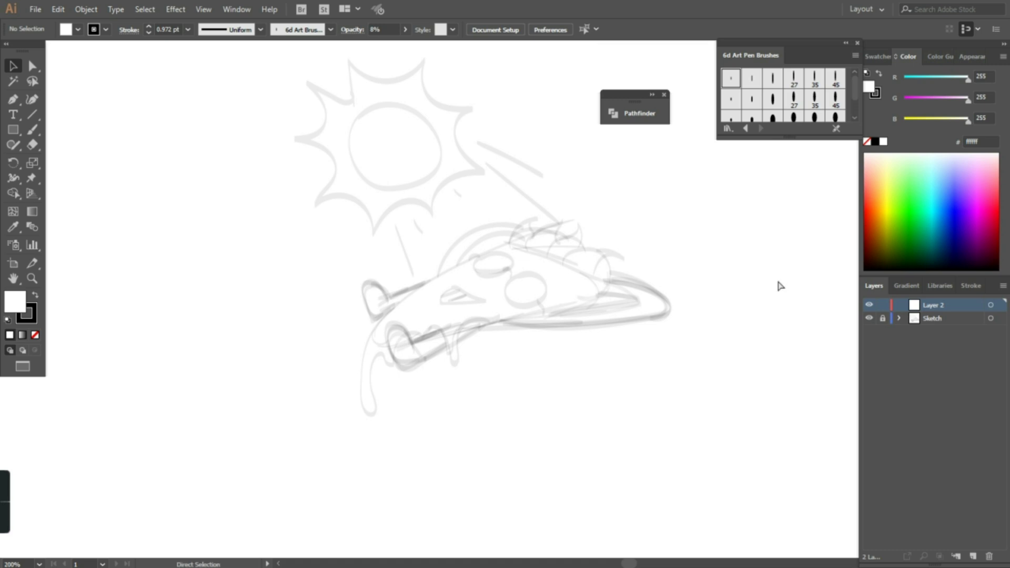
key("ctrl+plus")
key("ctrl+plus")
mouse_move(509, 188)
left_mouse_down()
mouse_move(524, 151)
mouse_move(327, 228)
mouse_move(259, 390)
mouse_move(302, 346)
left_mouse_up()
key("ctrl+z")
mouse_move(531, 151)
left_mouse_down()
mouse_move(242, 360)
mouse_move(305, 388)
mouse_move(389, 310)
mouse_move(547, 289)
mouse_move(731, 176)
mouse_move(644, 138)
mouse_move(528, 222)
left_mouse_up()
left_click_drag(419, 240, 447, 190)
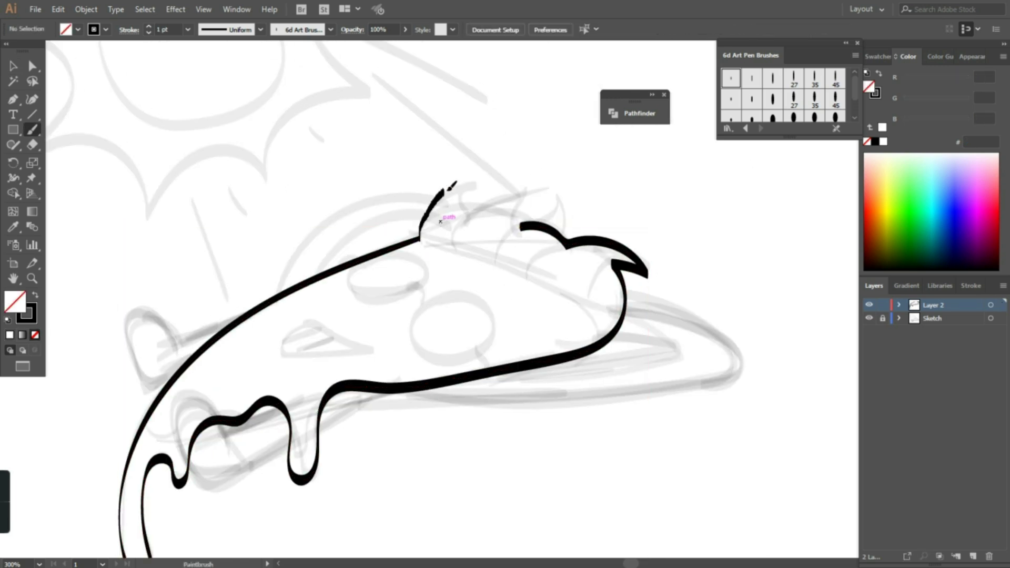
left_click_drag(551, 210, 571, 239)
Draw two round sunglasses lenses on the slice and adjust their size and position.
key("v")
mouse_move(469, 344)
left_mouse_down()
mouse_move(537, 284)
mouse_move(539, 253)
left_mouse_up()
key("b")
left_click_drag(547, 198, 547, 201)
key("v")
left_click_drag(547, 264, 557, 252)
left_click_drag(557, 252, 448, 229)
left_click_drag(383, 169, 394, 185)
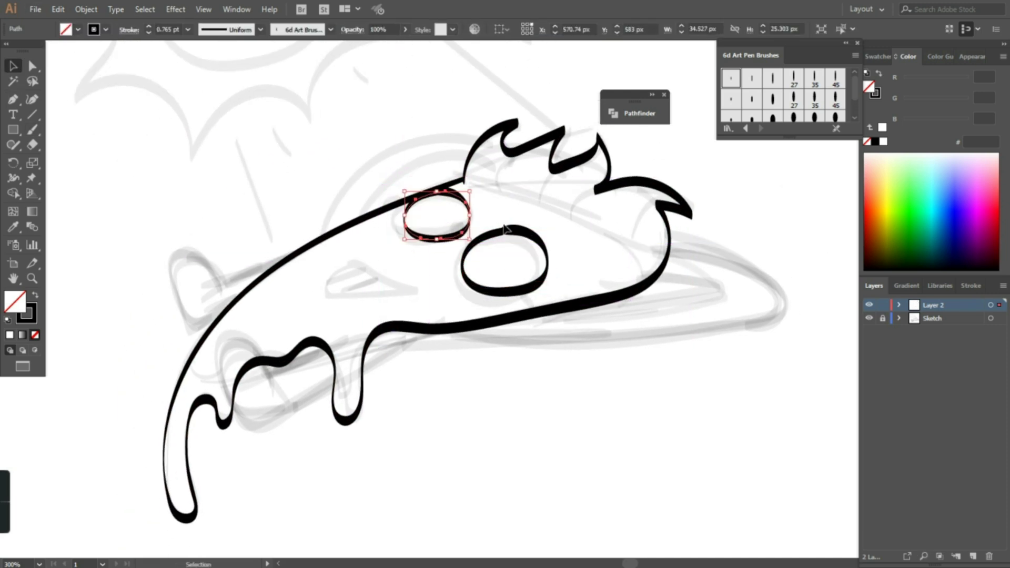
left_click(721, 234)
Ink further parts of the pizza character over the faded sketch with the Paintbrush.
key("b")
mouse_move(358, 258)
left_mouse_down()
mouse_move(455, 219)
mouse_move(500, 258)
mouse_move(528, 255)
mouse_move(455, 220)
mouse_move(476, 253)
left_mouse_up()
left_click_drag(411, 302, 463, 278)
left_click_drag(316, 421, 473, 358)
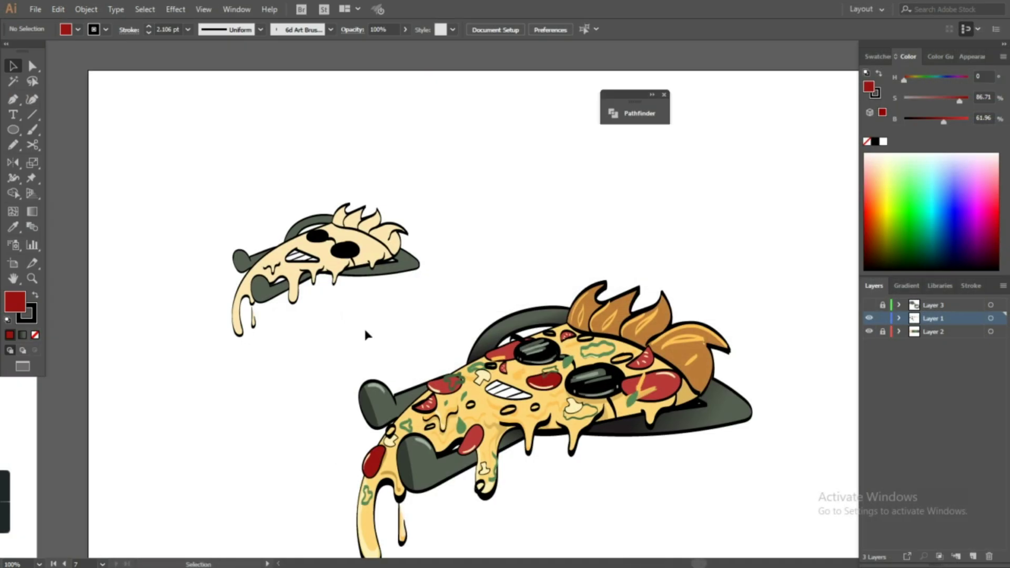
Recolour the stops of the radial gradient on the cheese wedge's rind.
scroll(367, 335, "down", 2)
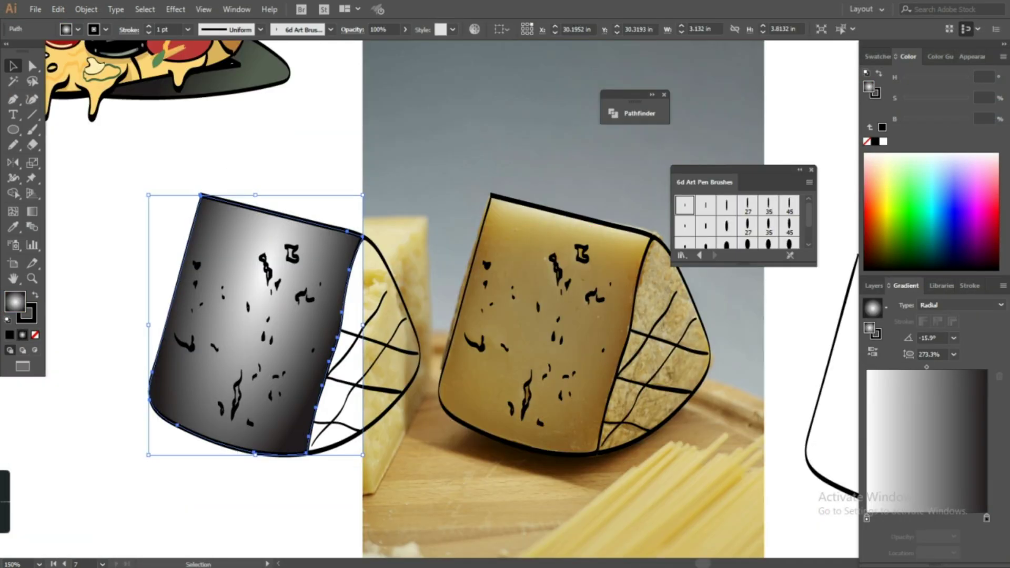
mouse_move(956, 101)
left_mouse_down()
mouse_move(935, 99)
mouse_move(943, 119)
left_mouse_up()
left_click_drag(912, 80, 911, 80)
left_click_drag(934, 100, 961, 123)
left_click(934, 520)
left_click_drag(909, 80, 914, 80)
left_click_drag(921, 101, 929, 100)
left_click(986, 519)
left_click(1000, 378)
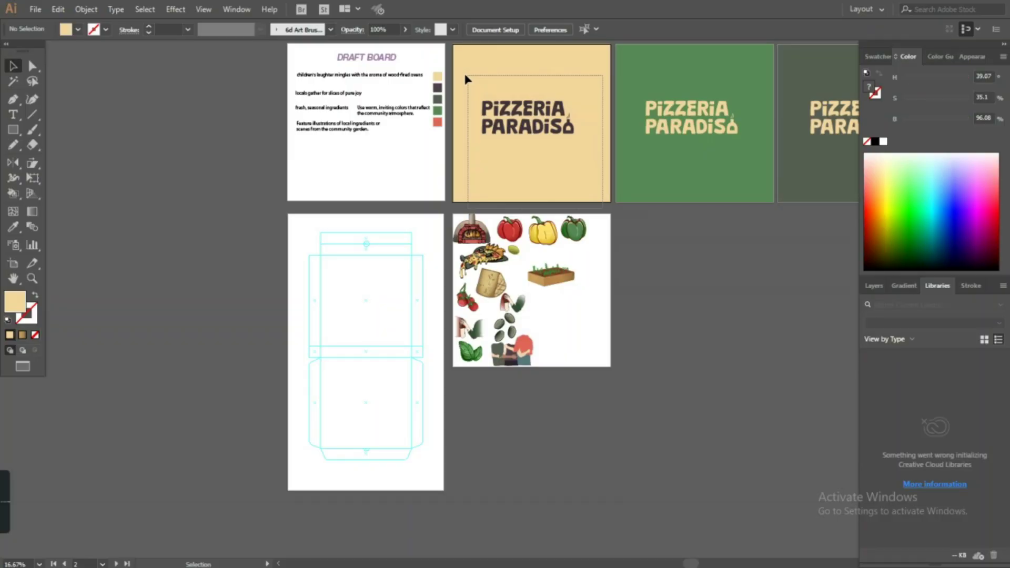
Place the beige square with the dark Pizzeria Paradiso wordmark on the box template's lower panel.
left_click_drag(463, 74, 469, 63)
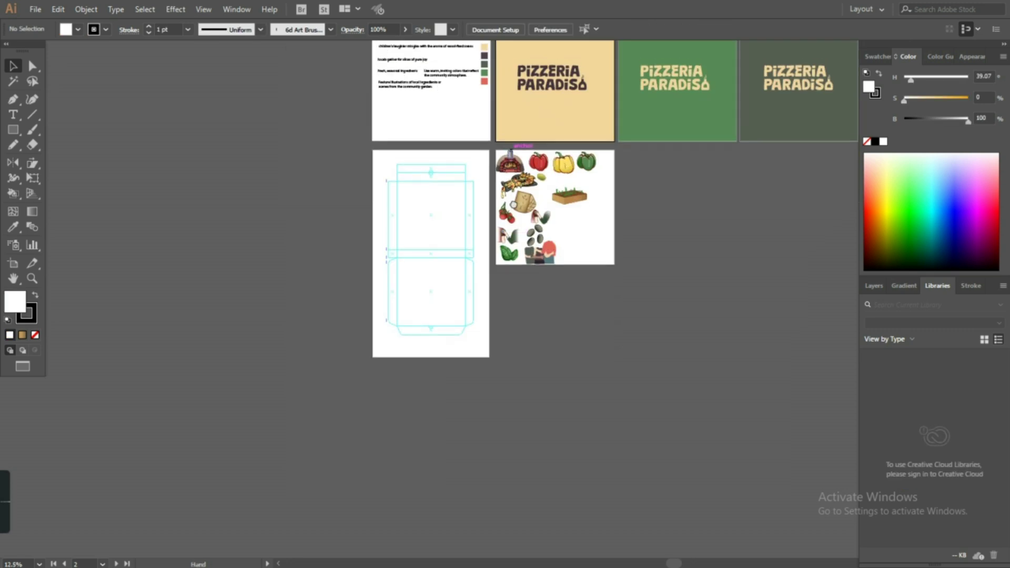
left_click_drag(522, 98, 529, 177)
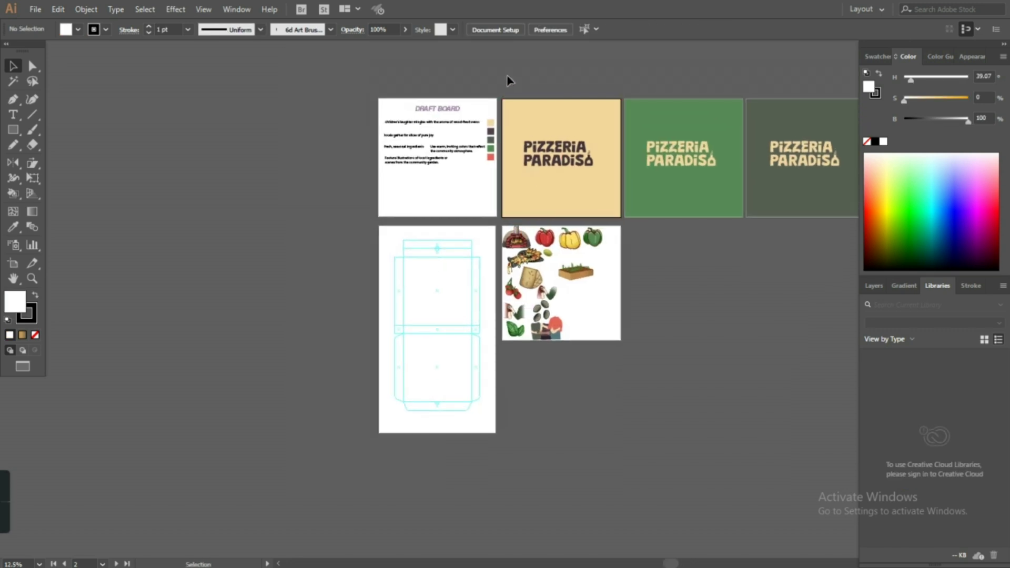
left_click_drag(603, 181, 607, 131)
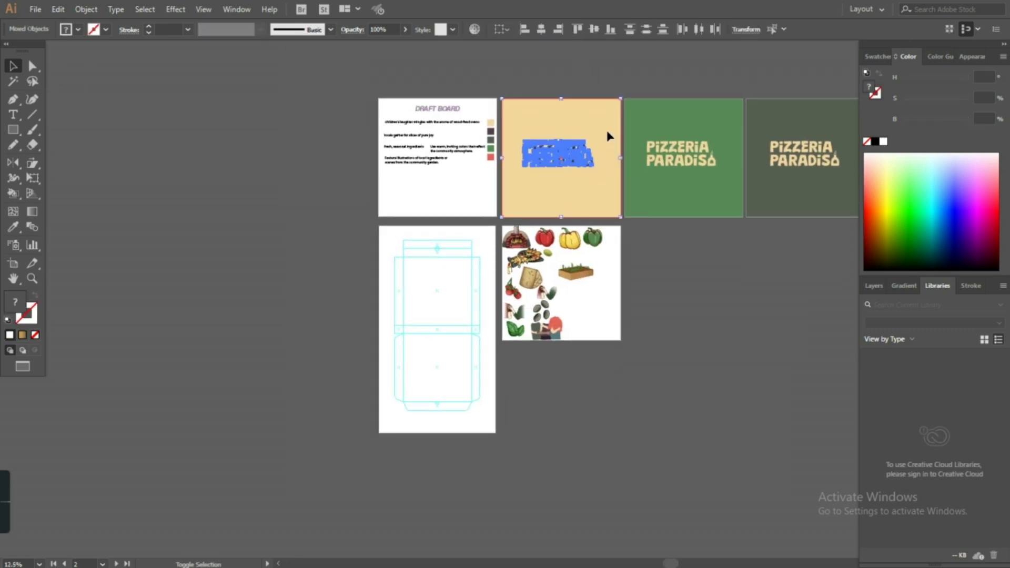
key("v")
left_click(515, 95, "shift")
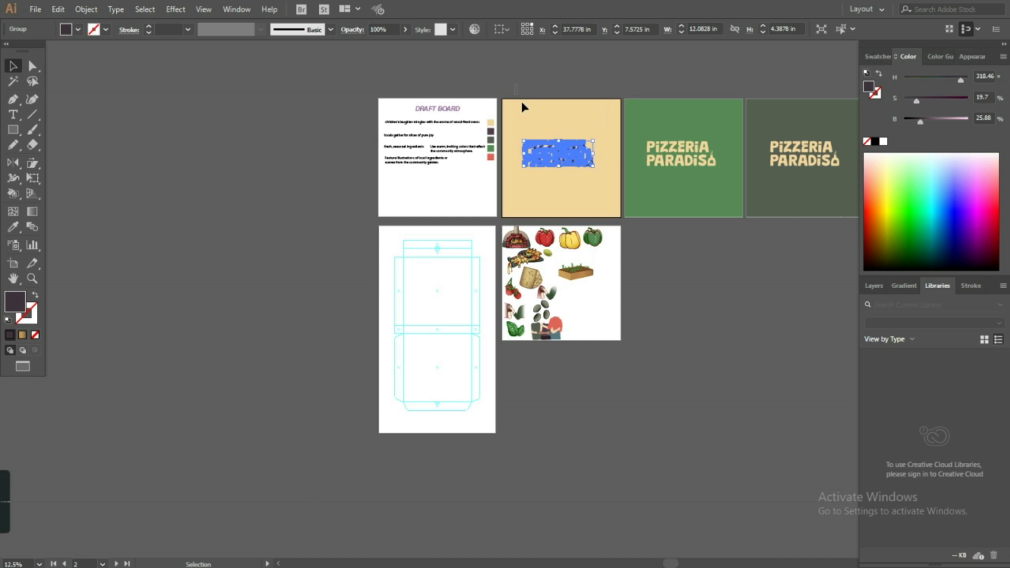
left_click(602, 197, "shift")
left_click_drag(602, 197, 476, 412)
left_click(514, 459)
key("ctrl+1")
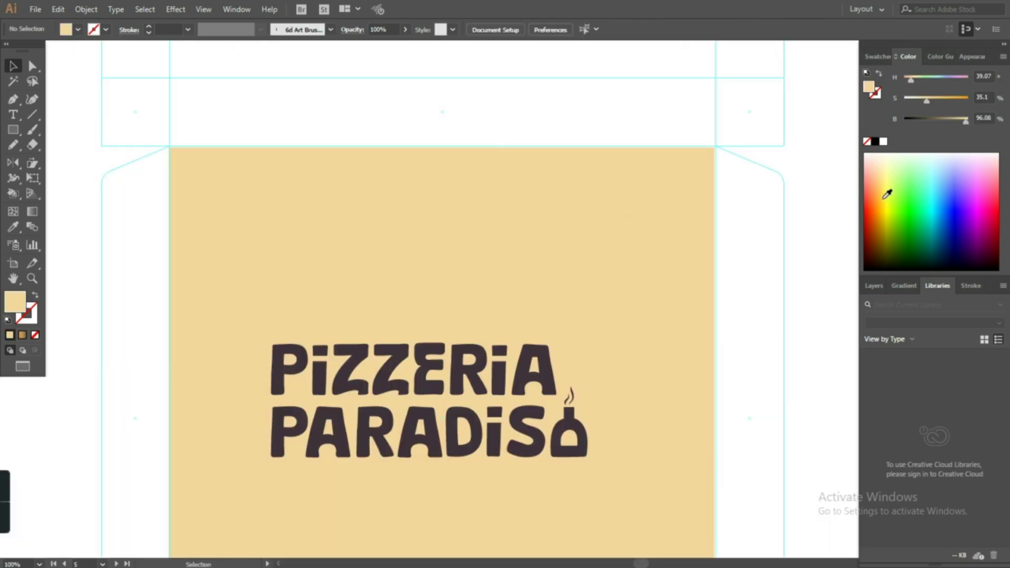
On Layer 7, reset the default fill and stroke and sketch a curved pizza slice tip in the lower panel's corner.
left_click_drag(735, 332, 782, 204)
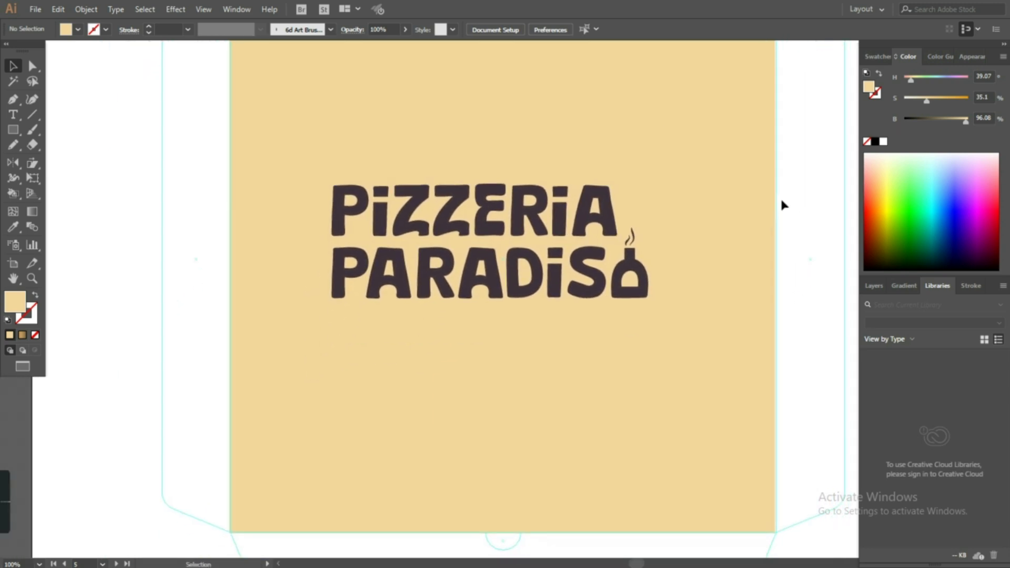
key("ctrl+0")
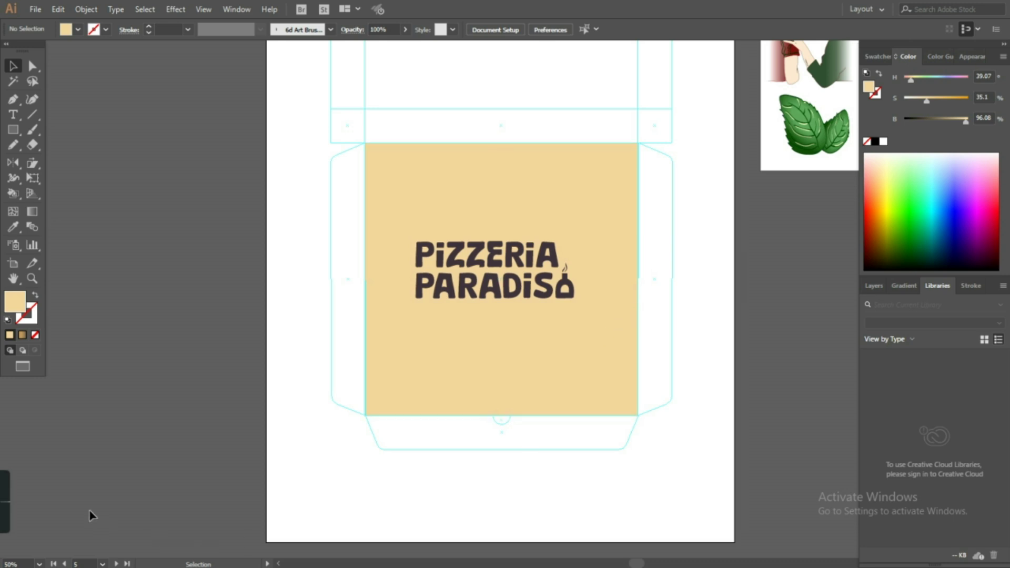
mouse_move(3, 510)
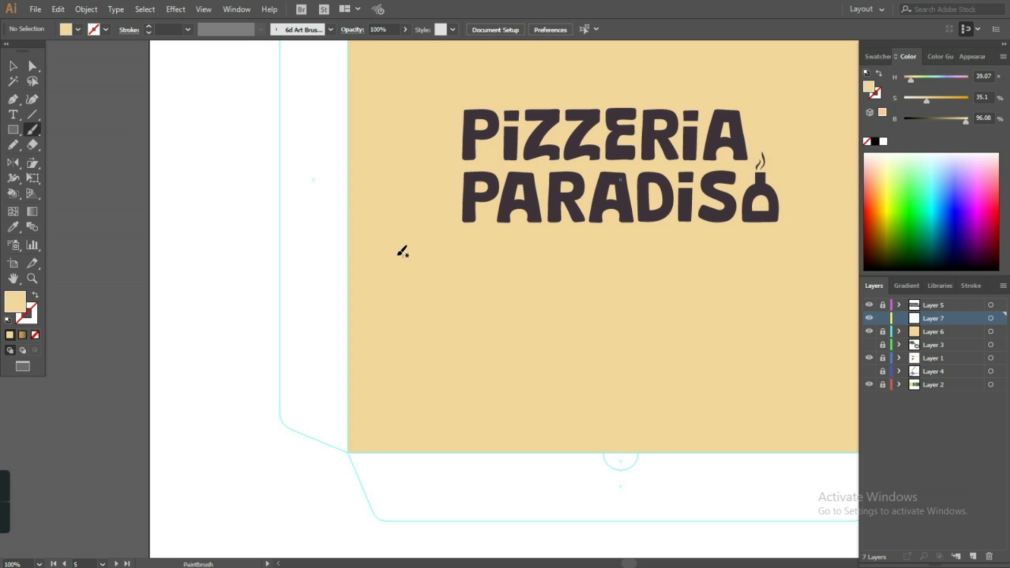
key("d")
key("ctrl+minus")
key("ctrl+minus")
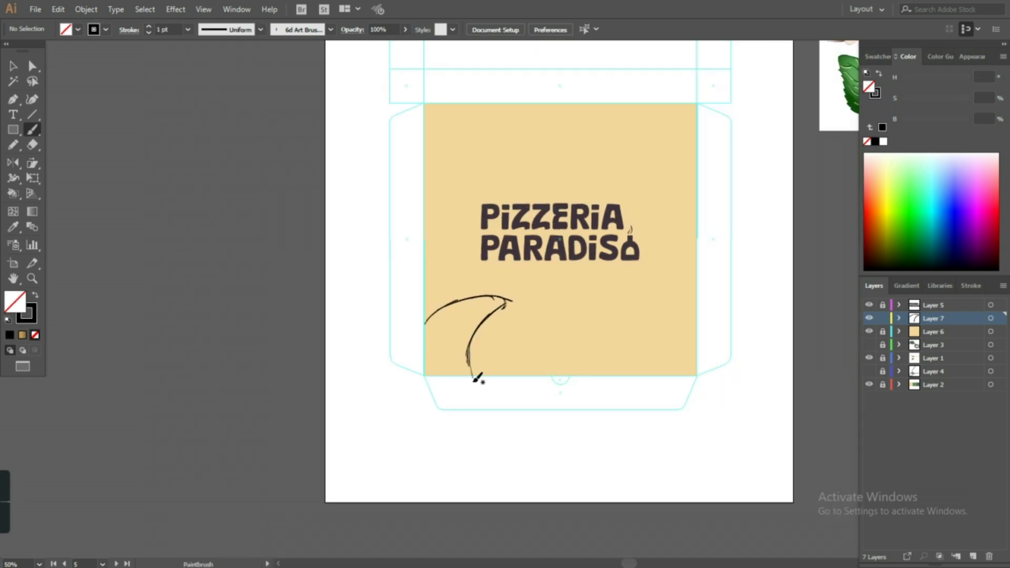
key("v")
left_click_drag(380, 278, 515, 440)
left_click_drag(513, 348, 585, 361)
left_click(542, 207)
key("ctrl+z")
key("ctrl+z")
key("ctrl+z")
key("ctrl+z")
Redraw the slice with dripping cheese in the panel's lower corner and sketch steam wisps rising above it.
key("b")
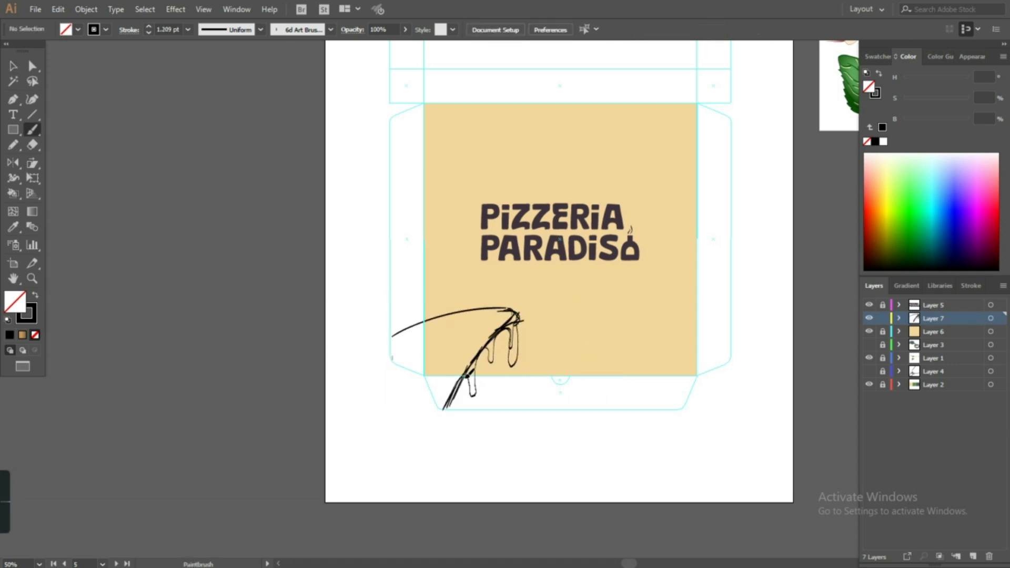
left_click_drag(466, 277, 476, 277)
key("ctrl+z")
key("ctrl+plus")
key("ctrl+plus")
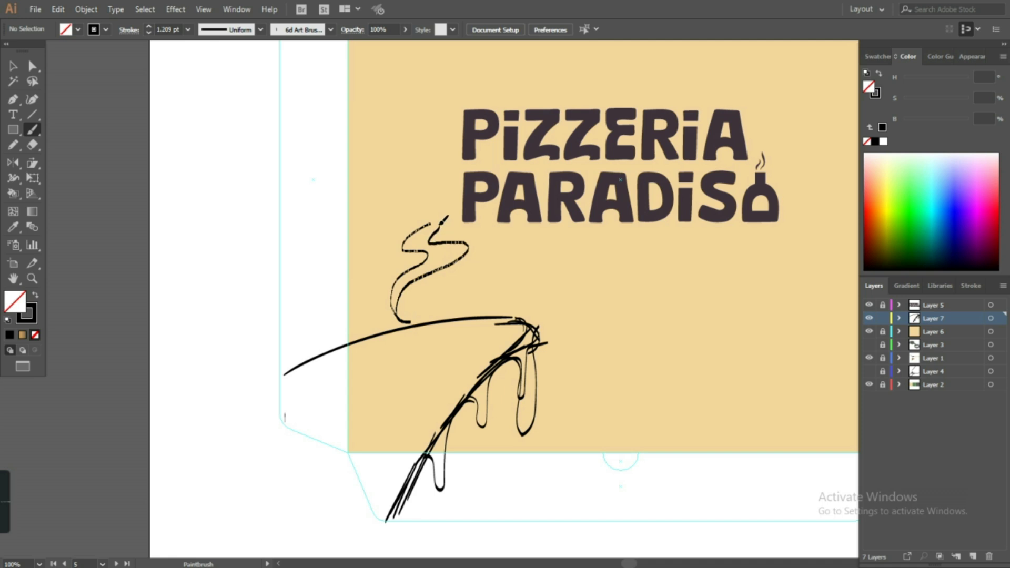
left_click_drag(437, 231, 431, 224)
key("ctrl+minus")
left_click_drag(418, 318, 421, 244)
left_click_drag(522, 309, 399, 367)
left_click_drag(387, 366, 511, 98)
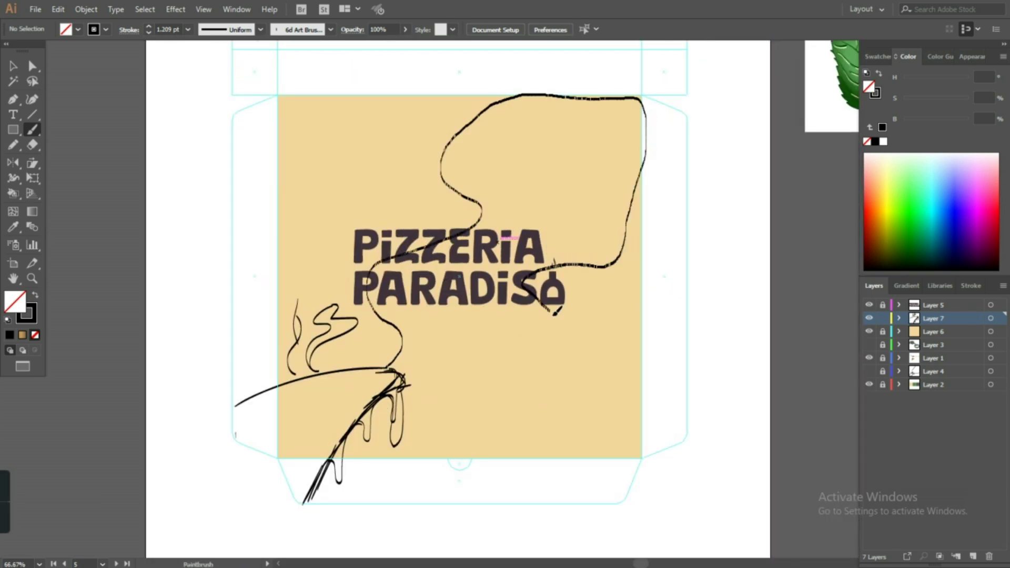
left_click_drag(535, 293, 537, 292)
key("ctrl+z")
Sketch a large winding steam shape from the slice's tip, around the wordmark and up past the panel's upper corner.
mouse_move(377, 366)
left_mouse_down()
mouse_move(644, 129)
mouse_move(432, 341)
mouse_move(387, 370)
left_mouse_up()
mouse_move(614, 167)
left_mouse_down()
mouse_move(532, 185)
mouse_move(388, 368)
left_mouse_up()
key("shift+e")
mouse_move(583, 186)
left_mouse_down()
mouse_move(642, 160)
mouse_move(509, 236)
left_mouse_up()
key("b")
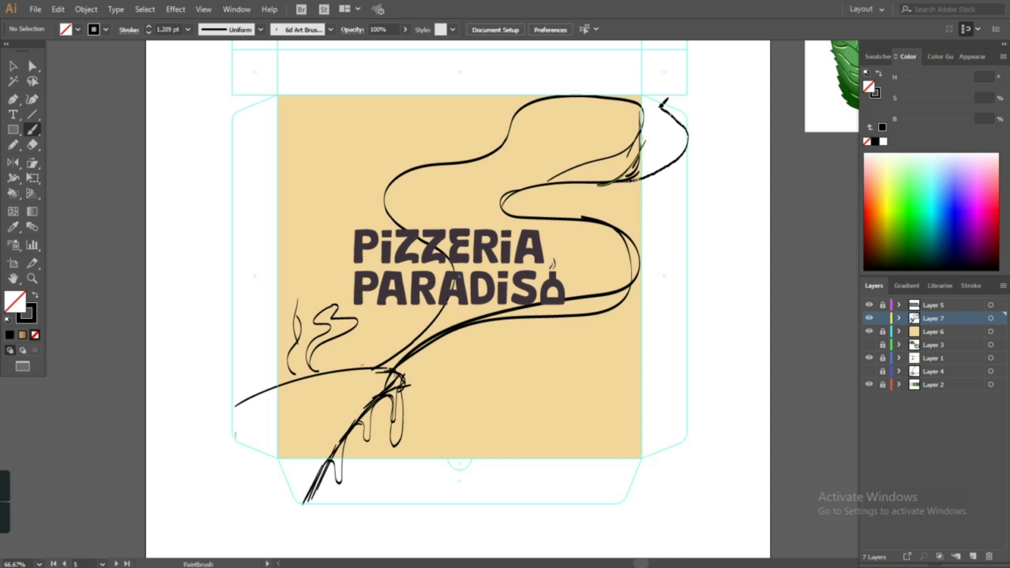
key("ctrl+minus")
key("ctrl+plus")
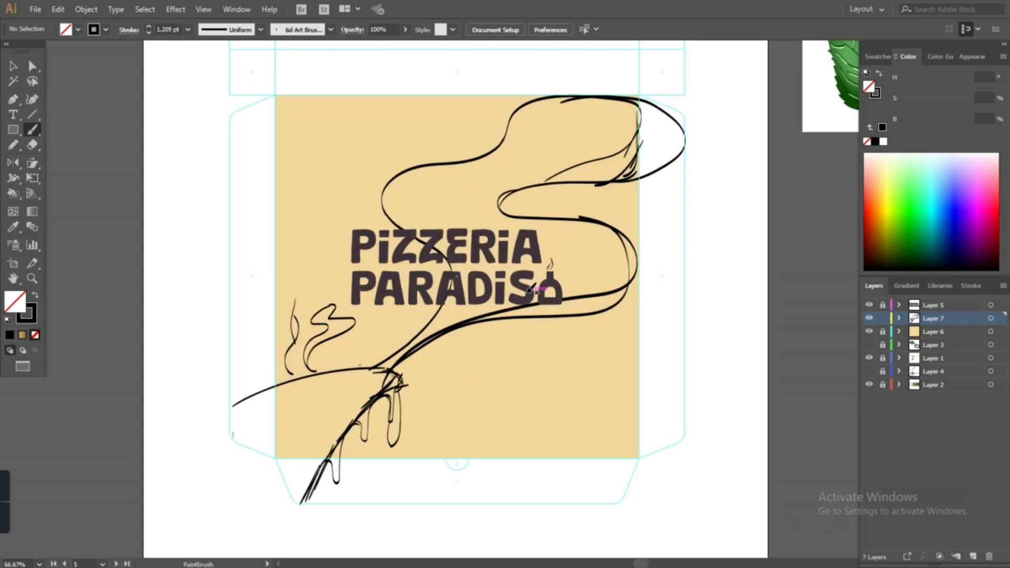
key("ctrl+a")
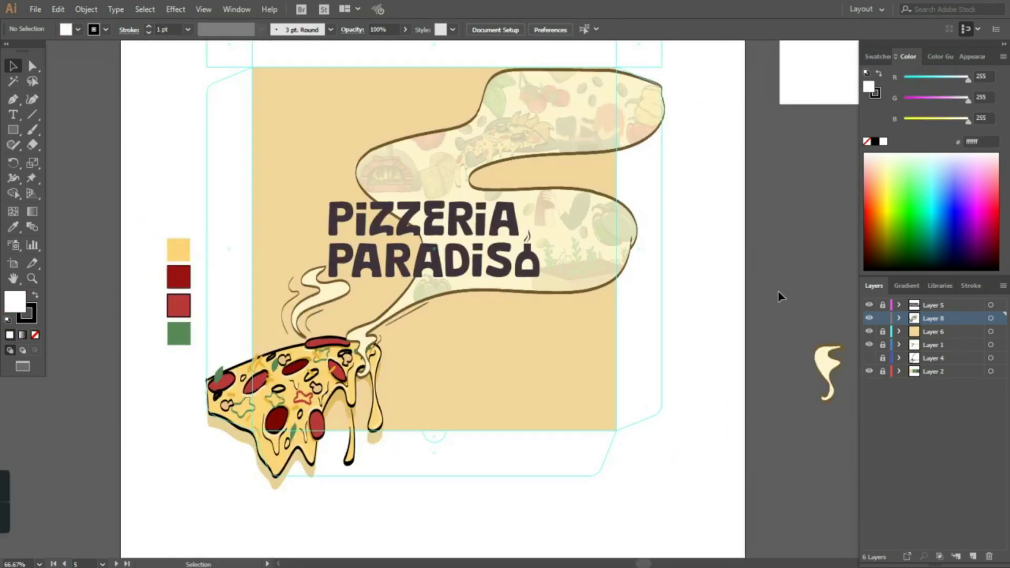
Duplicate the beige lower-panel rectangle onto the box template's upper panel and delete the surplus copy above it.
left_click_drag(740, 274, 775, 311)
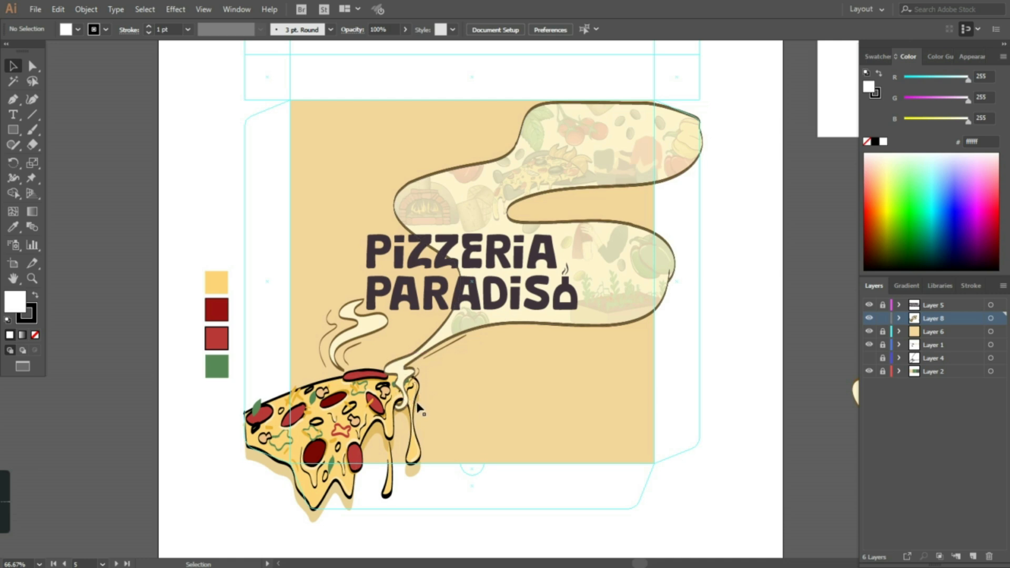
left_click(405, 418)
key("ctrl+minus")
key("ctrl+minus")
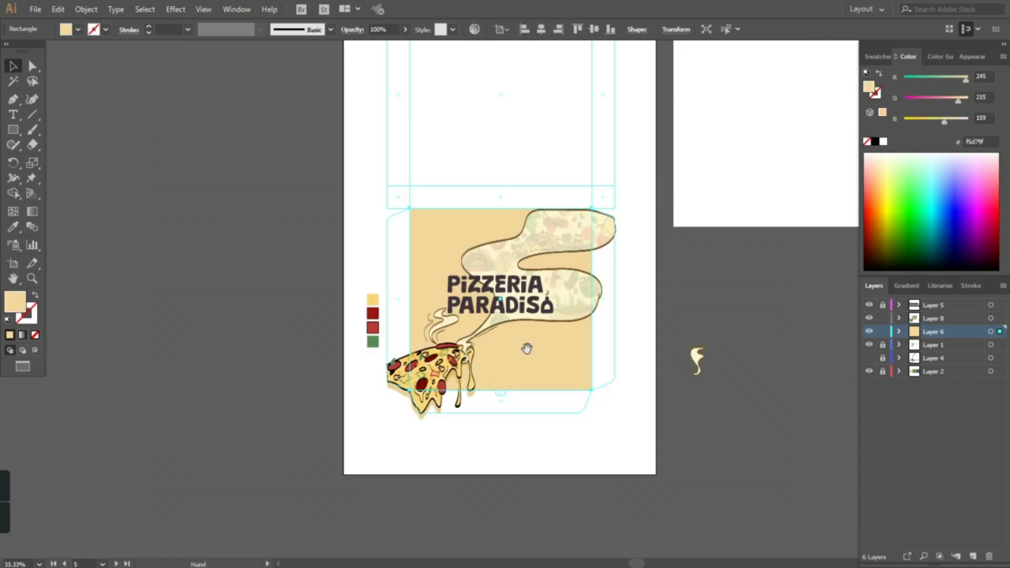
left_click_drag(527, 348, 492, 488)
left_click_drag(405, 390, 408, 140)
left_click_drag(496, 242, 498, 288)
left_click(530, 133)
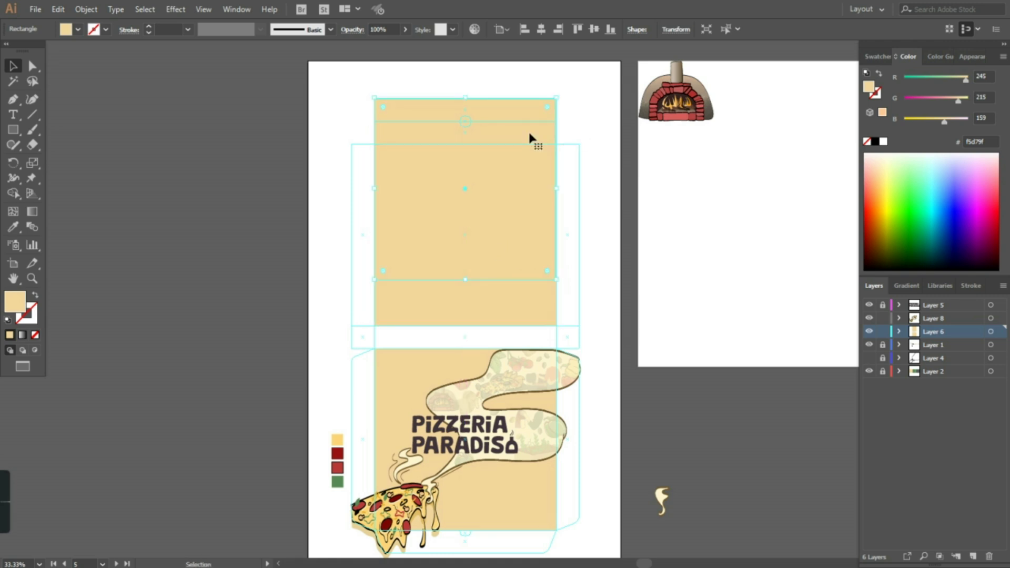
key("Delete")
Draw a beige rectangle covering the narrow strip between the upper and lower box panels.
key("ctrl+plus")
key("ctrl+plus")
key("ctrl+plus")
key("m")
left_click_drag(121, 379, 667, 447)
key("v")
mouse_move(121, 413)
left_mouse_down()
mouse_move(92, 413)
mouse_move(121, 415)
left_mouse_up()
Copy the beige strip to the flap area above the upper panel and extend its lower edge to the fold guide.
key("ctrl+minus")
key("ctrl+minus")
key("ctrl+minus")
left_click_drag(507, 309, 510, 80)
key("ctrl+plus")
key("ctrl+plus")
key("ctrl+plus")
key("ctrl+plus")
left_click(545, 113)
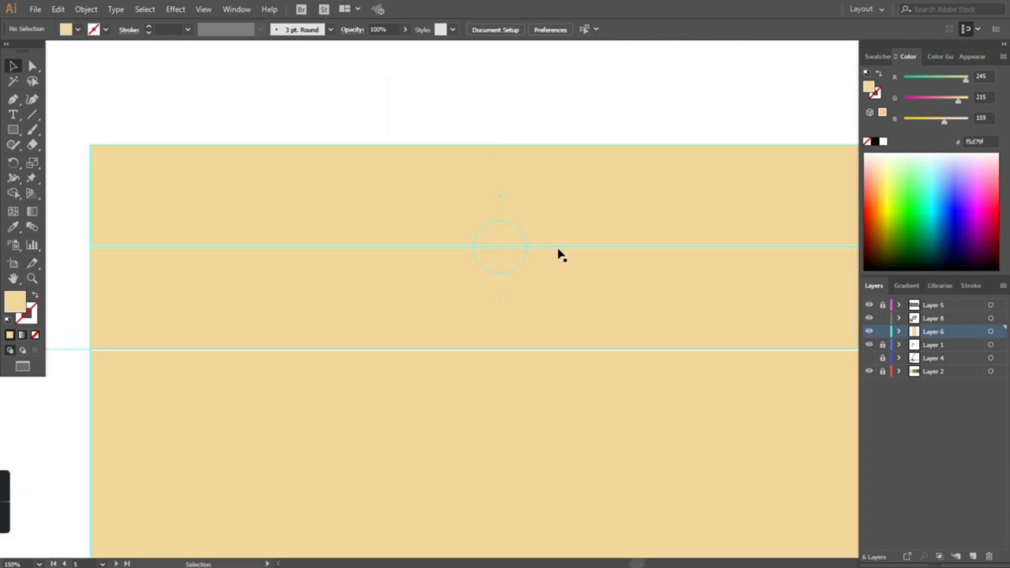
left_click(497, 321)
left_click_drag(500, 347, 500, 349)
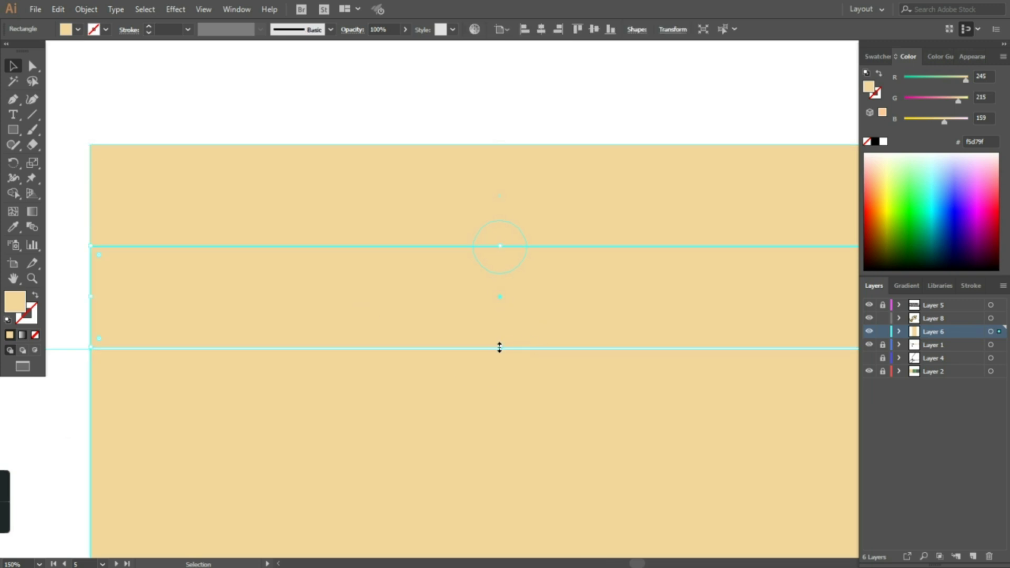
left_click(489, 127)
Release the upper panel's side-flap guide and shift the resulting rectangle outward beside the template.
key("ctrl+minus")
key("ctrl+minus")
key("ctrl+minus")
key("ctrl+minus")
left_click_drag(515, 131, 478, 4)
key("m")
key("ctrl+plus")
key("v")
right_click(291, 122)
left_click(357, 237)
right_click(292, 126)
left_click(247, 158)
right_click(284, 225)
left_click(326, 331)
left_click_drag(277, 206, 216, 206)
right_click(248, 231)
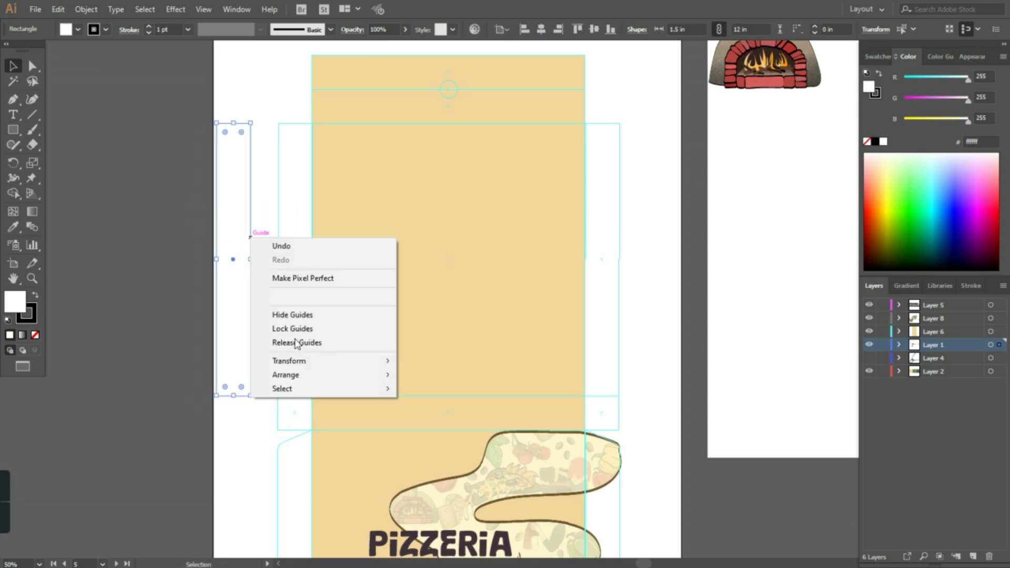
key("Escape")
Fill the side-flap rectangle with the box's sampled beige and cover the upper panel's side flaps with it.
key("i")
left_click(471, 227)
key("v")
left_click_drag(238, 321, 607, 342)
left_click(293, 349)
key("ctrl+shift+a")
scroll(173, 234, "up", 2)
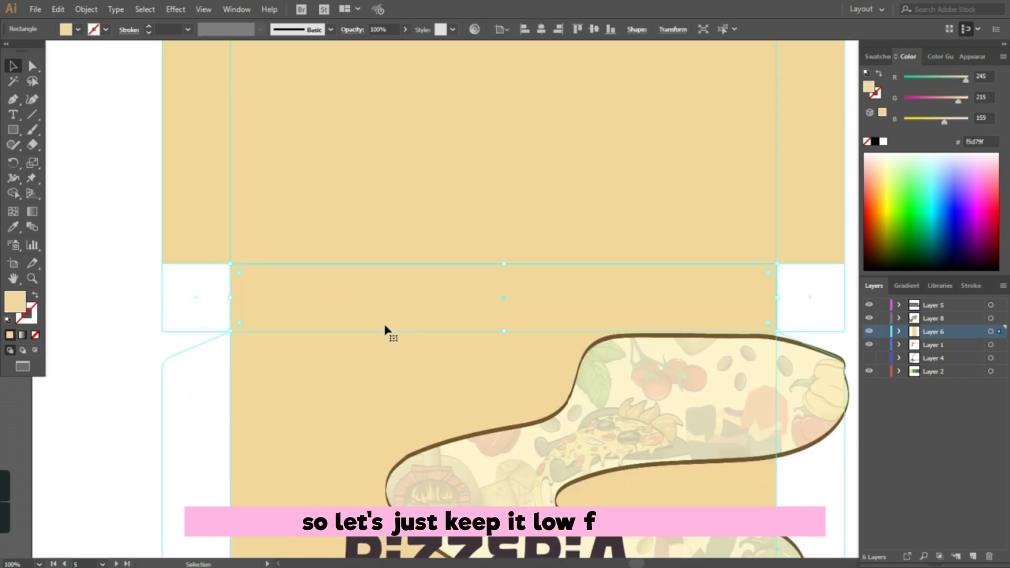
Enlarge the QR code to roughly the size of the neighbouring telephone icon.
scroll(429, 525, "down", 2)
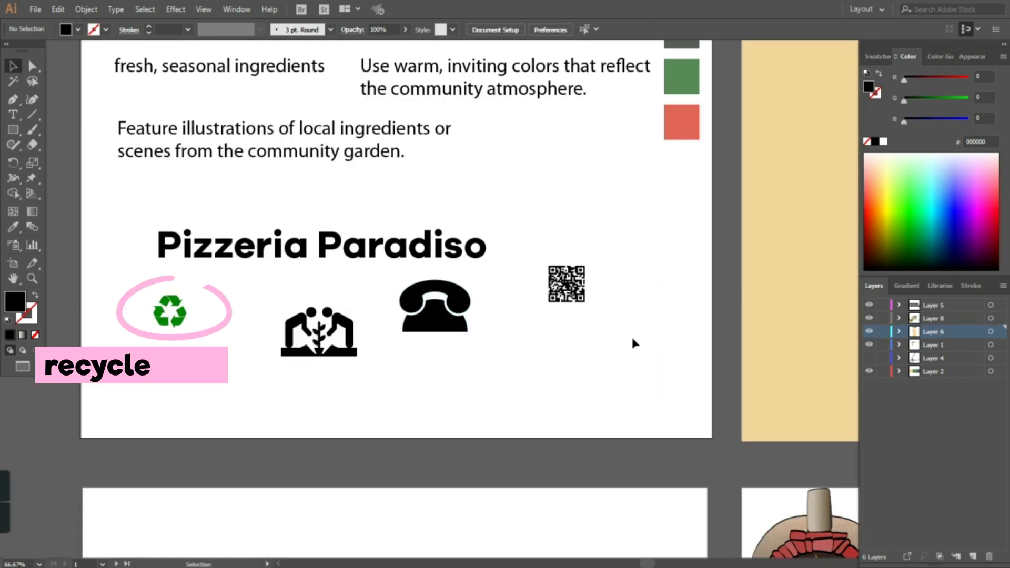
left_click(578, 293)
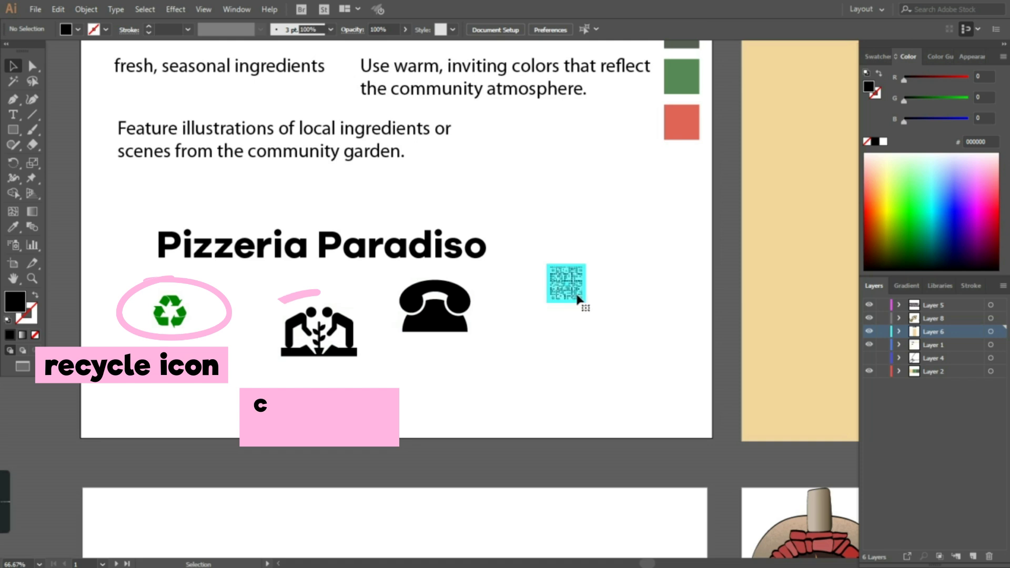
left_click_drag(585, 306, 609, 327)
left_click(631, 367)
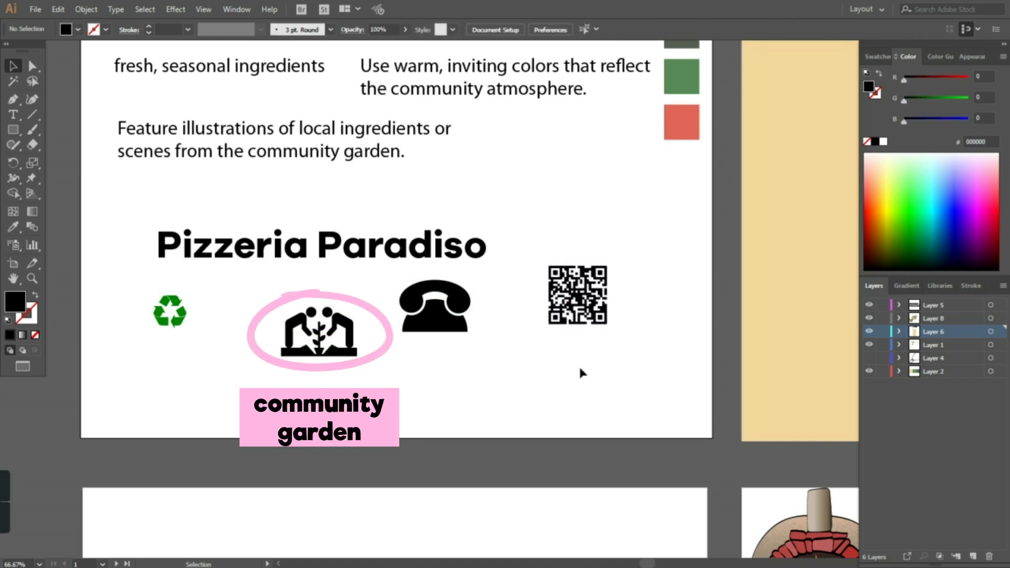
mouse_move(549, 472)
left_mouse_down()
mouse_move(556, 455)
mouse_move(597, 467)
left_mouse_up()
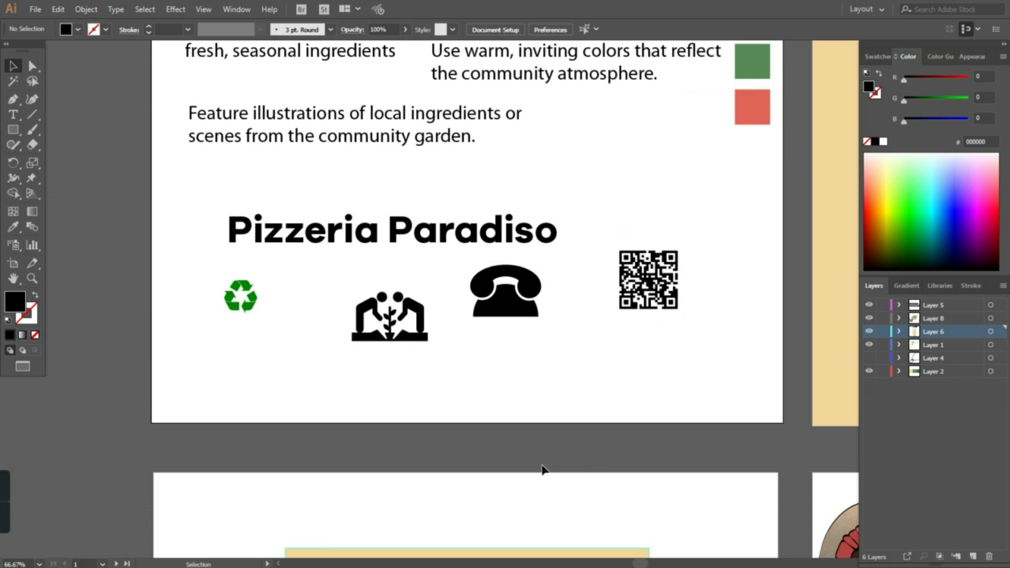
Duplicate the "Pizzeria Paradiso" text below the icons and rewrite the copy as "Locally sourced ingredients".
left_click_drag(500, 353, 566, 365)
left_click_drag(558, 265, 458, 392)
triple_click(495, 394)
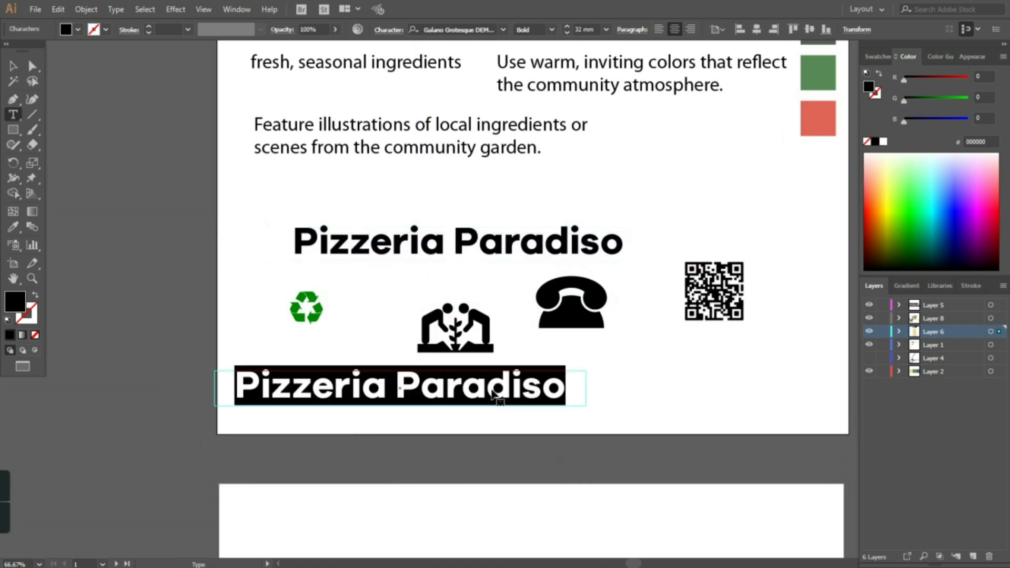
type("Locally sourced in")
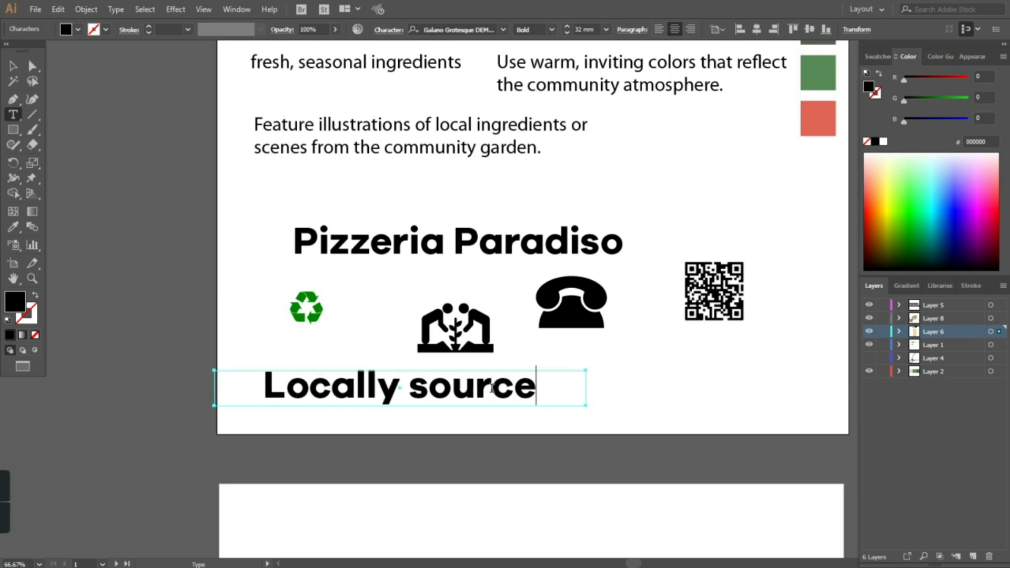
left_click(11, 66)
mouse_move(585, 388)
left_mouse_down()
mouse_move(787, 388)
mouse_move(594, 388)
left_mouse_up()
double_click(755, 390)
type("s")
Reduce the "Locally sourced ingredients" text to a font size of 23 mm.
left_click(12, 66)
left_click(567, 32)
left_click(567, 33)
left_click(567, 33)
Copy the text line below itself twice and rewrite the copies as "Ethical sourcing" and "Eco-friendly packaging".
left_click_drag(399, 382, 399, 416)
triple_click(404, 414)
type("Ethical sourcing")
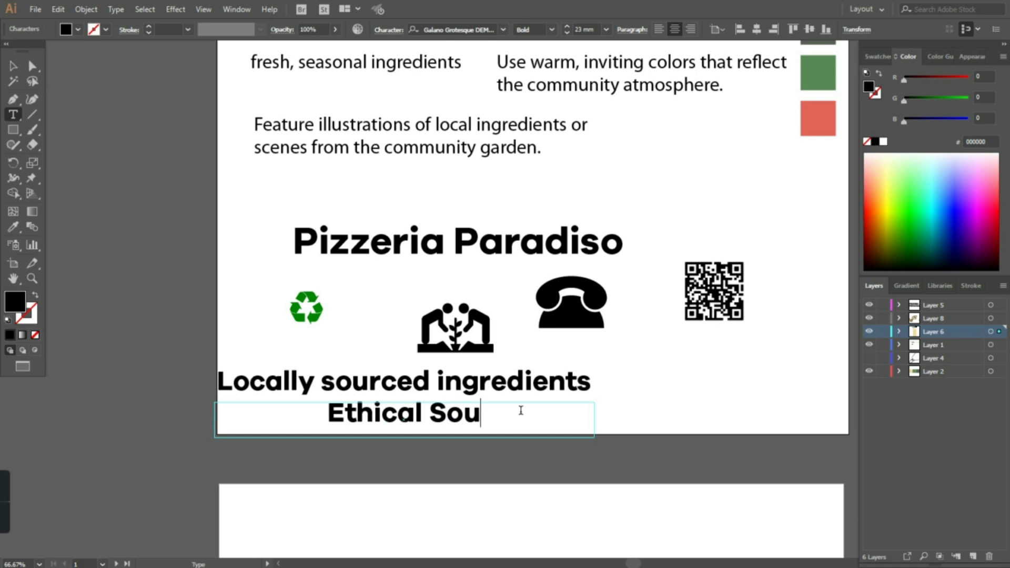
key("Return")
type("Eco-friendly packaging")
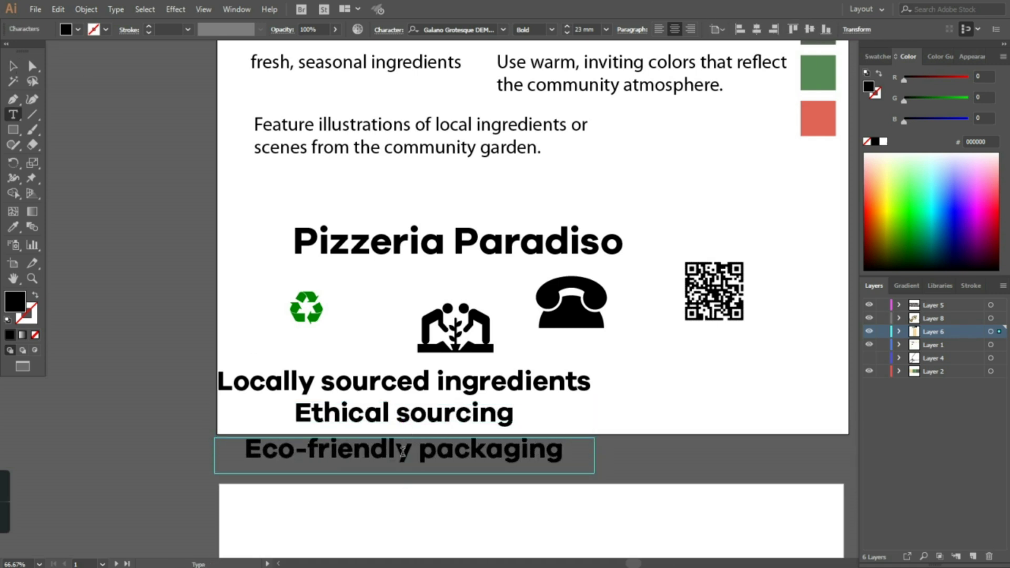
key("Escape")
Left-align the three text lines and reduce their font size to 10 mm.
left_click_drag(295, 416, 220, 419)
left_click(659, 30)
left_click(86, 9)
left_click(606, 30)
left_click(625, 185)
Rotate the three text lines 90 degrees to read upward and place the two sourcing lines on the box's left side flap.
left_click_drag(295, 306, 263, 411)
left_click_drag(369, 330, 376, 253)
scroll(282, 466, "down", 5)
left_click(86, 9)
left_click(417, 72)
key("Return")
left_click_drag(414, 210, 386, 358)
left_click(259, 297)
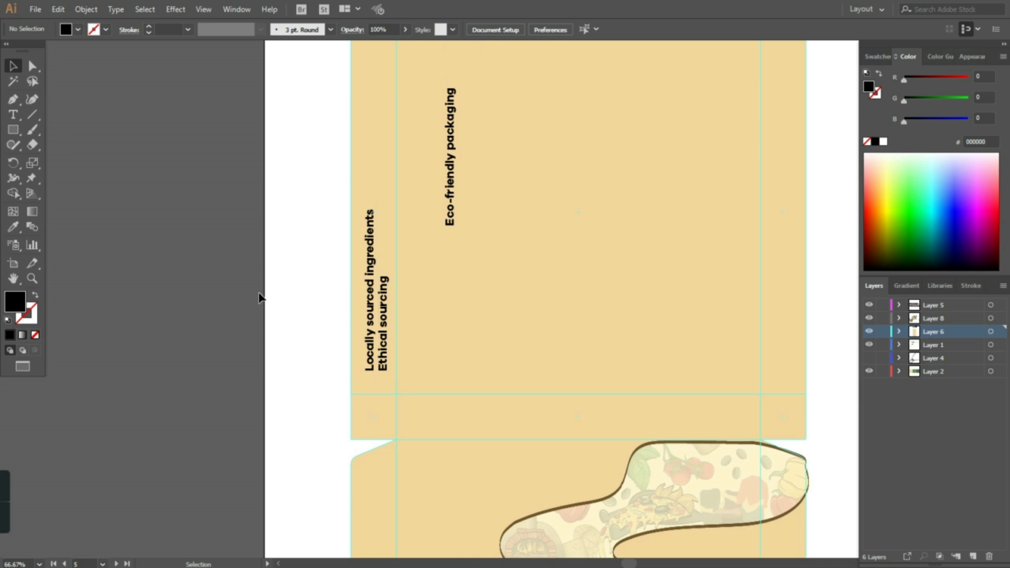
Move "Eco-friendly packaging" farther across the upper panel and widen the spacing between the two left-flap lines.
key("ctrl+=")
left_click_drag(258, 297, 168, 481)
left_click_drag(180, 366, 472, 438)
left_click_drag(184, 384, 467, 101)
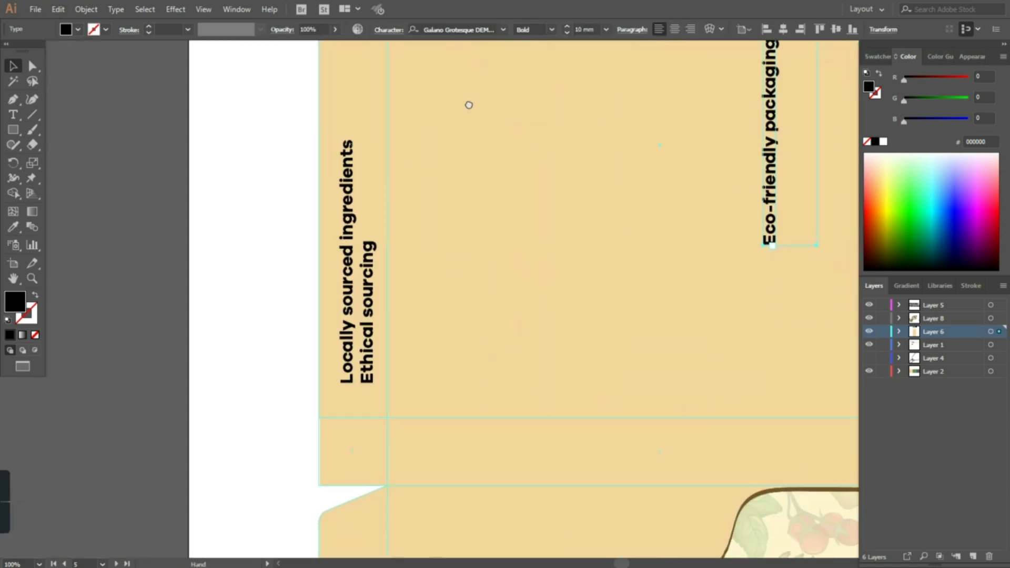
left_click(273, 291)
key("ctrl+plus")
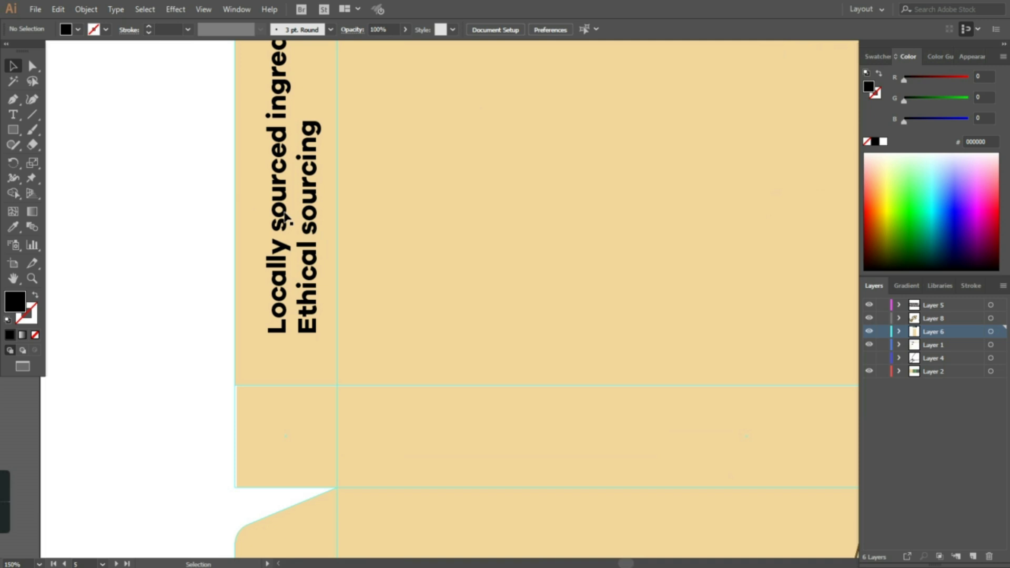
left_click_drag(243, 203, 289, 253)
Rotate the green check-box icon and place a copy in front of each of the two sourcing lines.
left_click(359, 266)
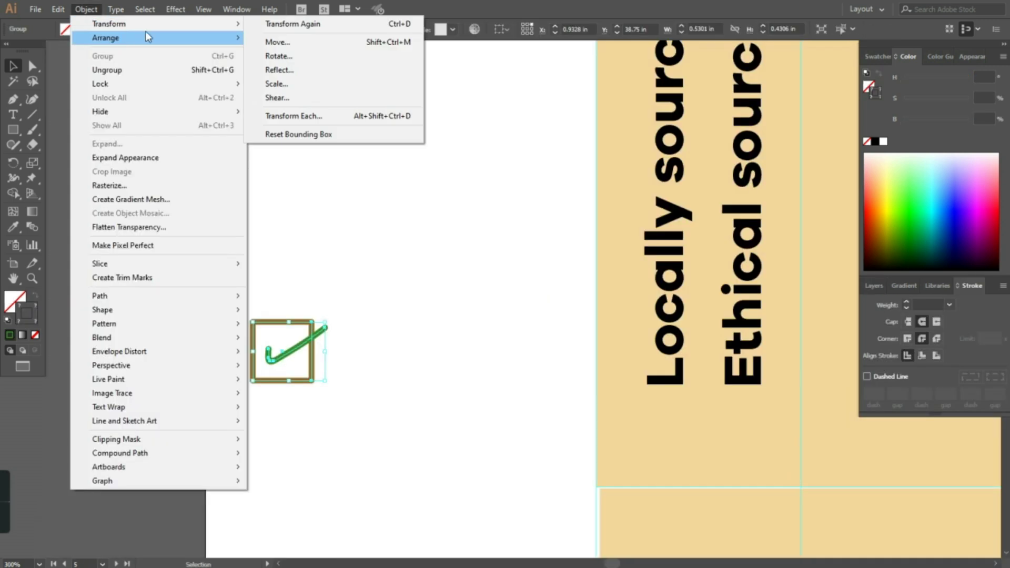
left_click(284, 54)
left_click(735, 318)
scroll(160, 354, "right", 3)
left_click_drag(534, 422, 534, 422)
left_click_drag(533, 422, 506, 411)
left_click(230, 373)
Move the vertical "Eco-friendly packaging" text onto the upper panel's right side flap.
key("ctrl+minus")
key("ctrl+minus")
key("ctrl+minus")
key("ctrl+minus")
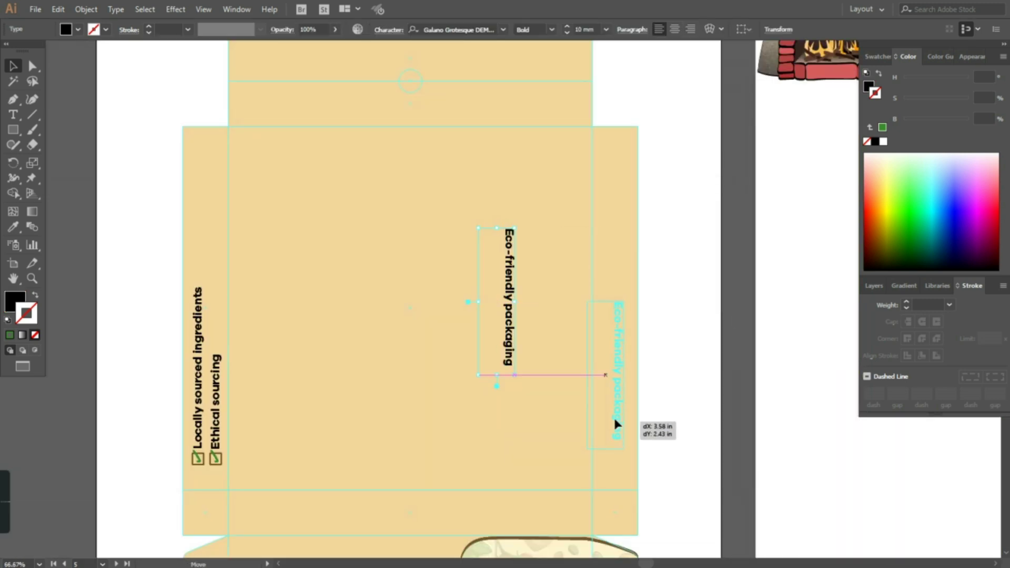
left_click_drag(617, 423, 617, 424)
Place the green recycle icon below "Eco-friendly packaging" on the flap, centre it with the text and scale it down.
scroll(371, 280, "up", 5)
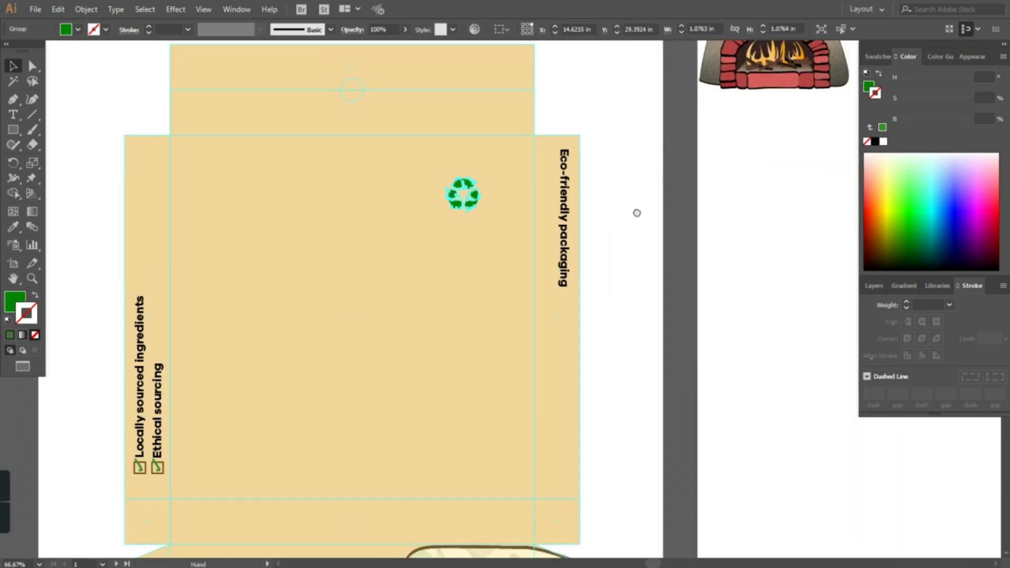
left_click_drag(466, 200, 252, 143)
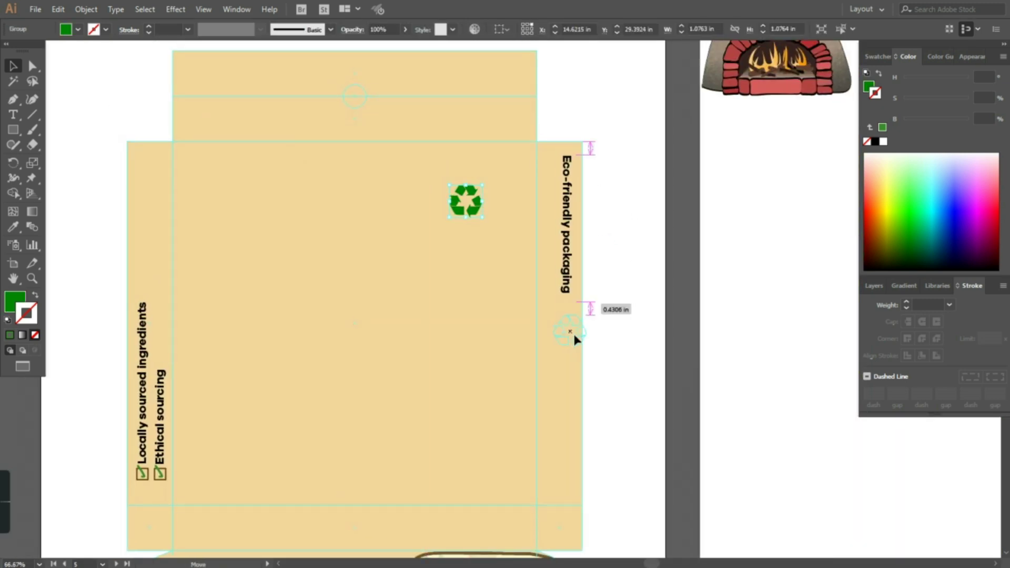
key("ctrl+plus")
key("ctrl+plus")
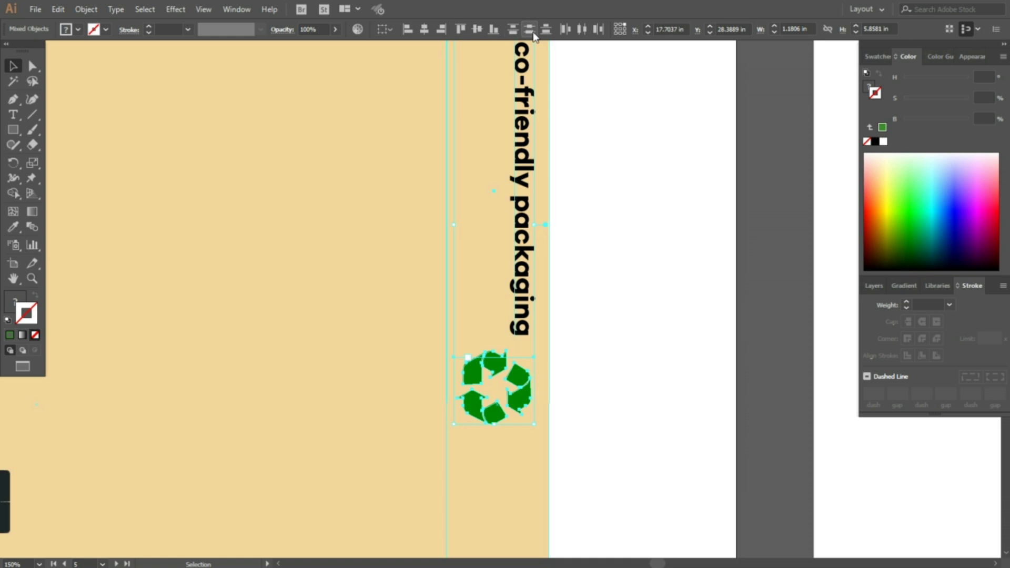
scroll(416, 349, "up", 3)
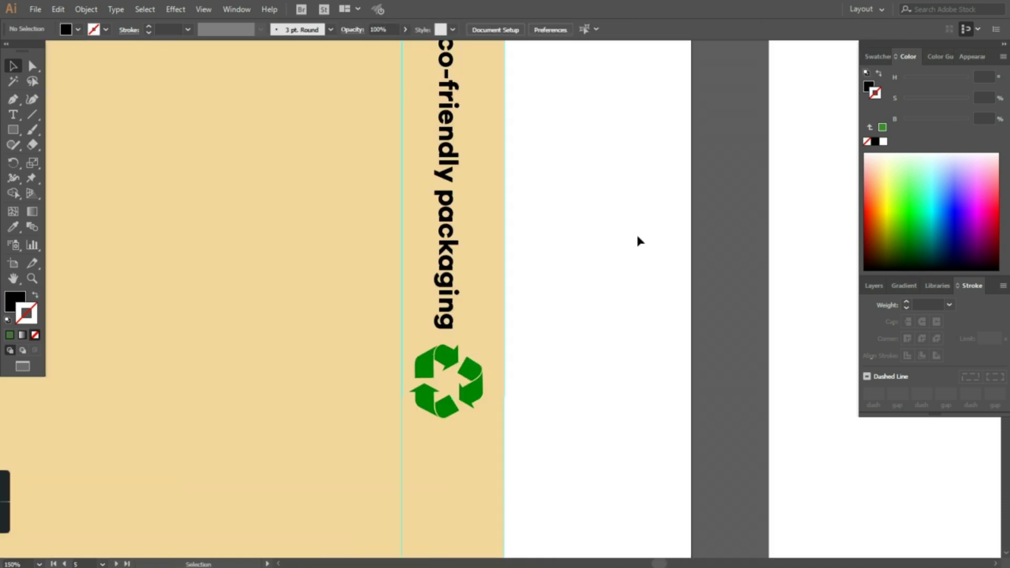
left_click_drag(483, 382, 491, 374)
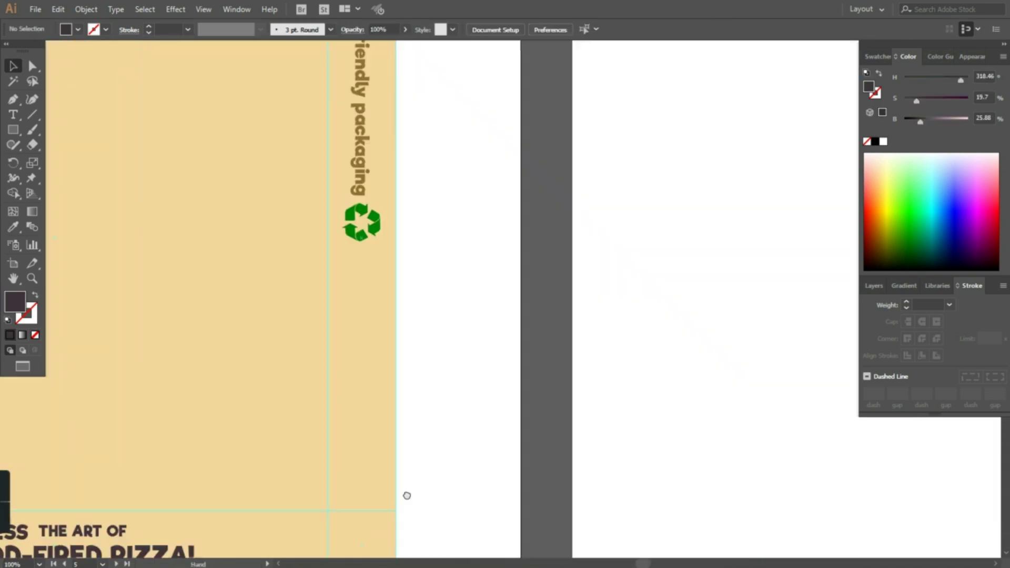
Place the brick oven illustration on the strip between the panels, in front of "WITNESS THE ART OF WOOD-FIRED PIZZA!".
left_click_drag(631, 163, 667, 333)
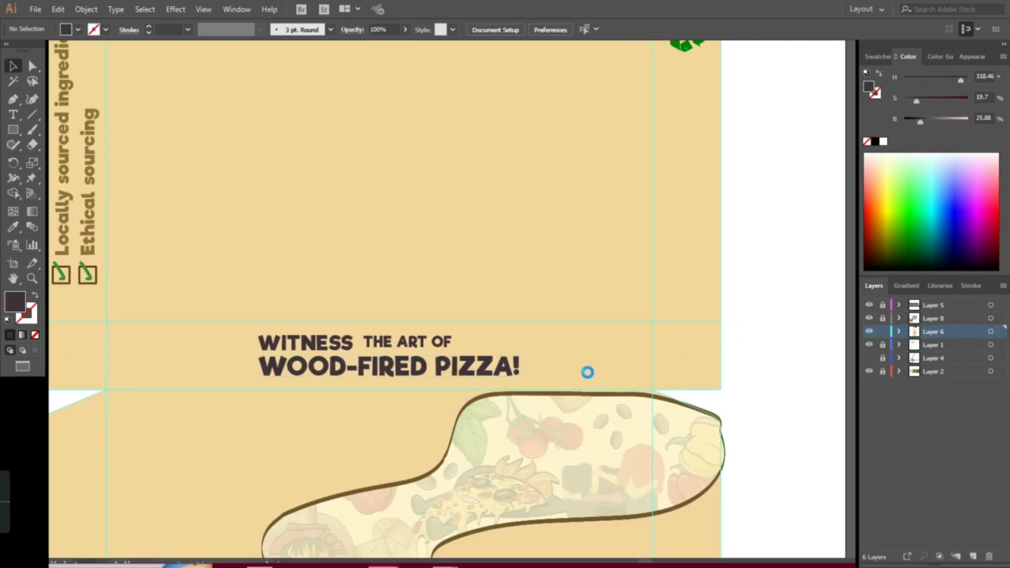
key("ctrl+alt+3")
left_click_drag(645, 204, 521, 303)
left_click_drag(492, 363, 604, 349)
left_click_drag(619, 314, 616, 320)
key("ctrl+equal")
key("ctrl+minus")
left_click_drag(491, 293, 287, 327)
left_click(738, 284)
scroll(739, 284, "down", 3)
key("ctrl+0")
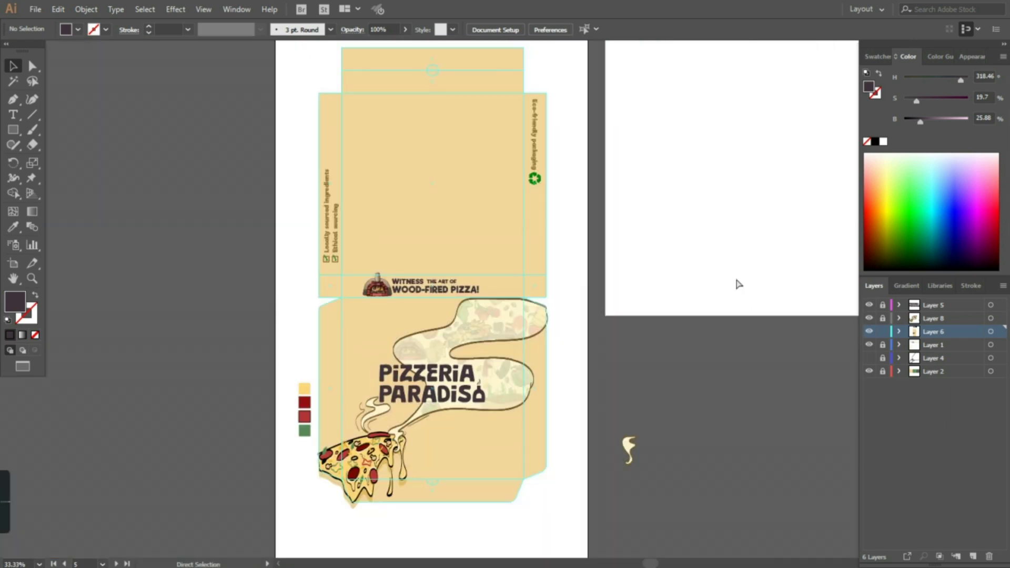
Try to extend the upper outline of the ingredient-filled steam shape over the strip between the panels.
scroll(516, 311, "up", 4)
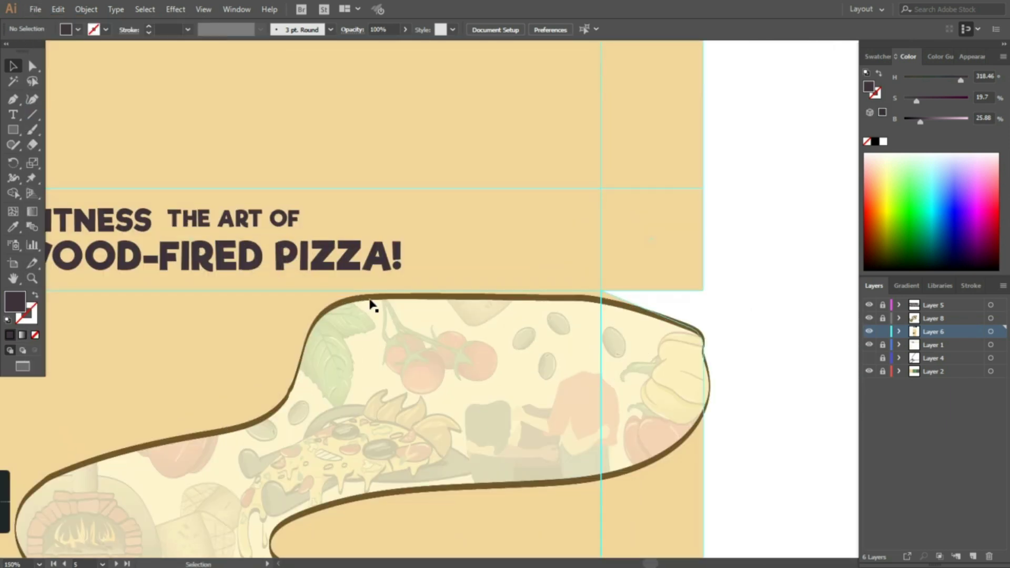
left_click(372, 304)
key("a")
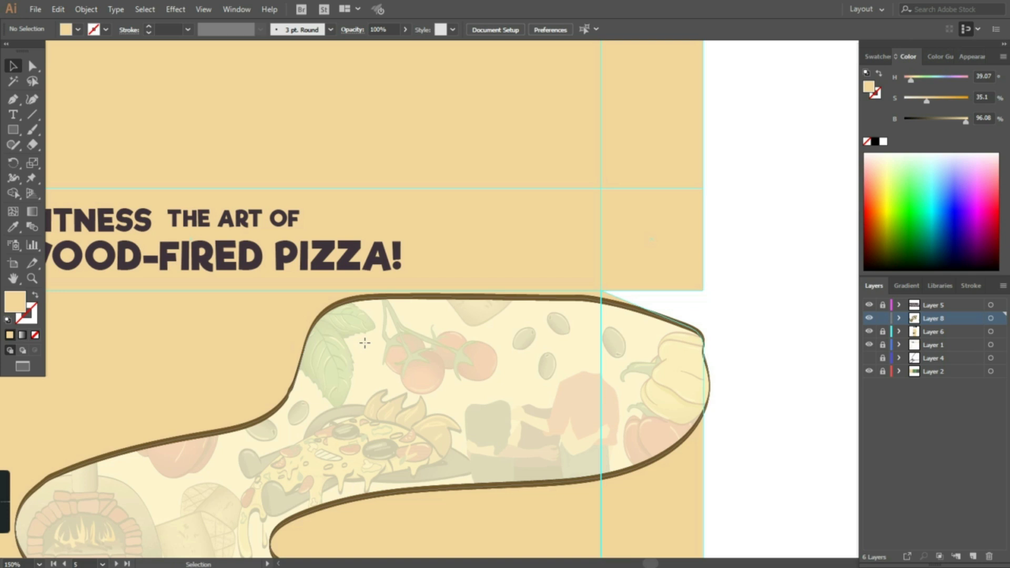
left_click_drag(376, 306, 698, 198)
key("ctrl+z")
key("v")
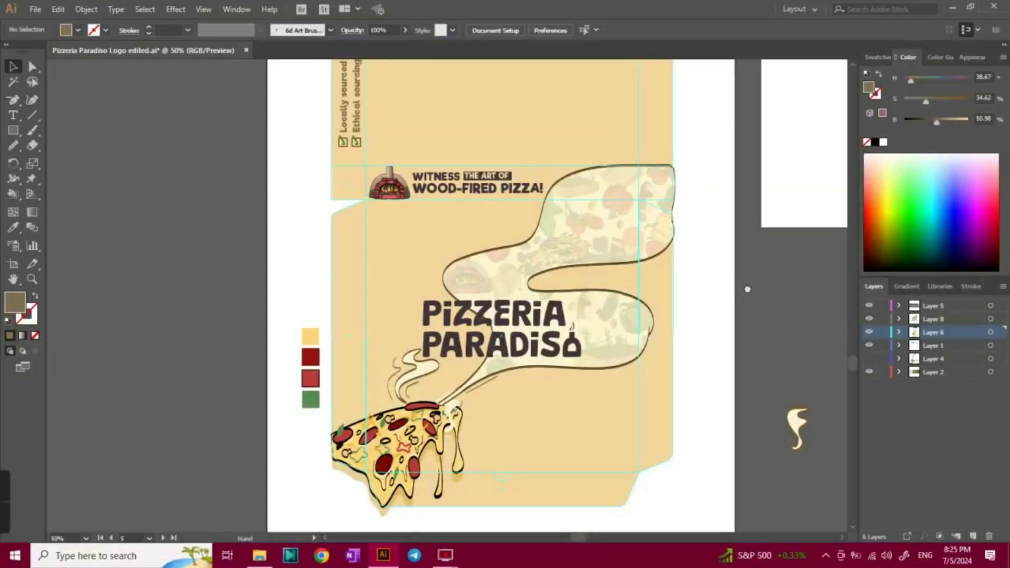
Examine the pizza box layout and the P logo with its curved slogan.
left_click_drag(749, 294, 765, 395)
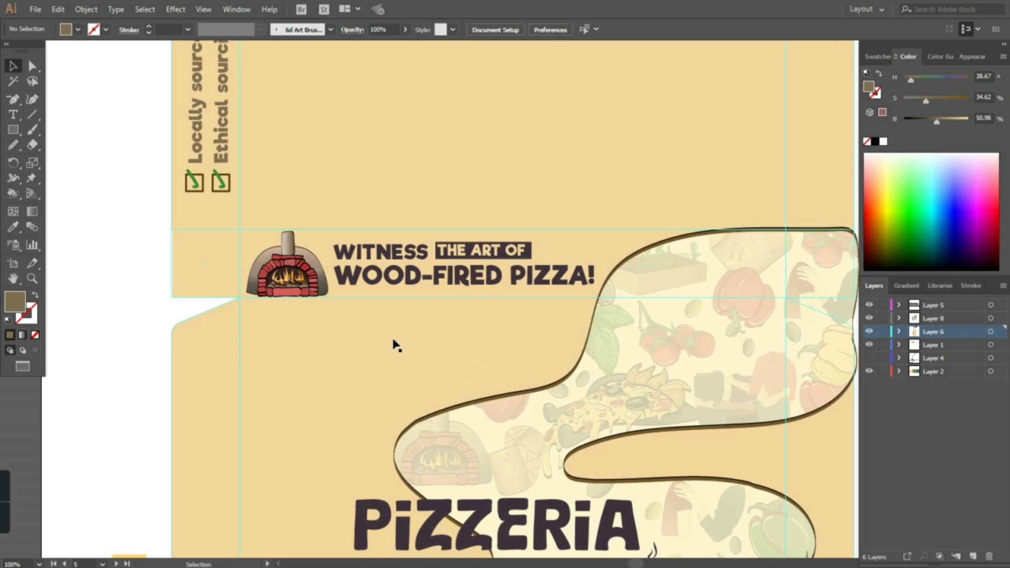
scroll(395, 345, "down", 10)
scroll(521, 229, "up", 10)
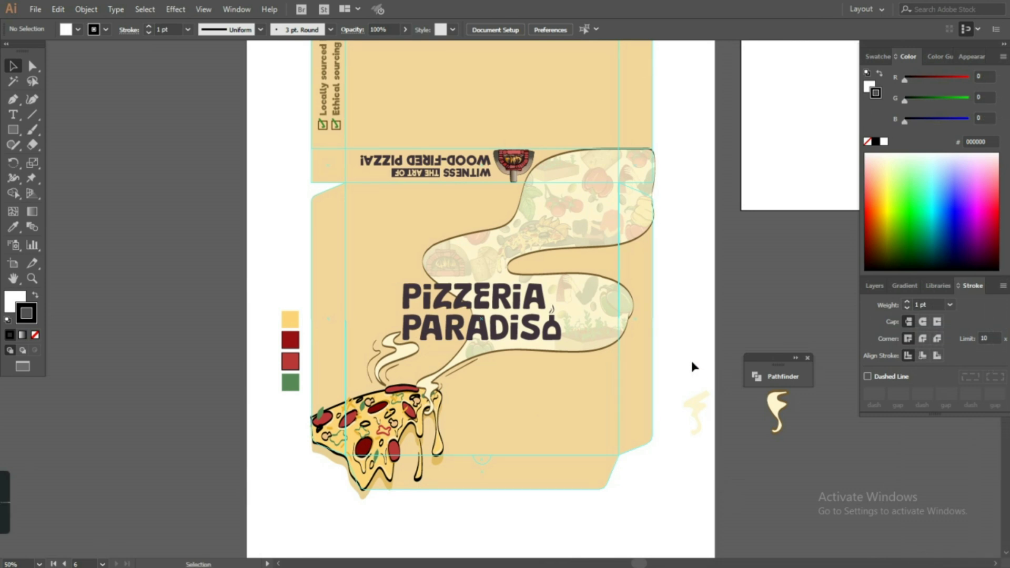
scroll(693, 367, "up", 10)
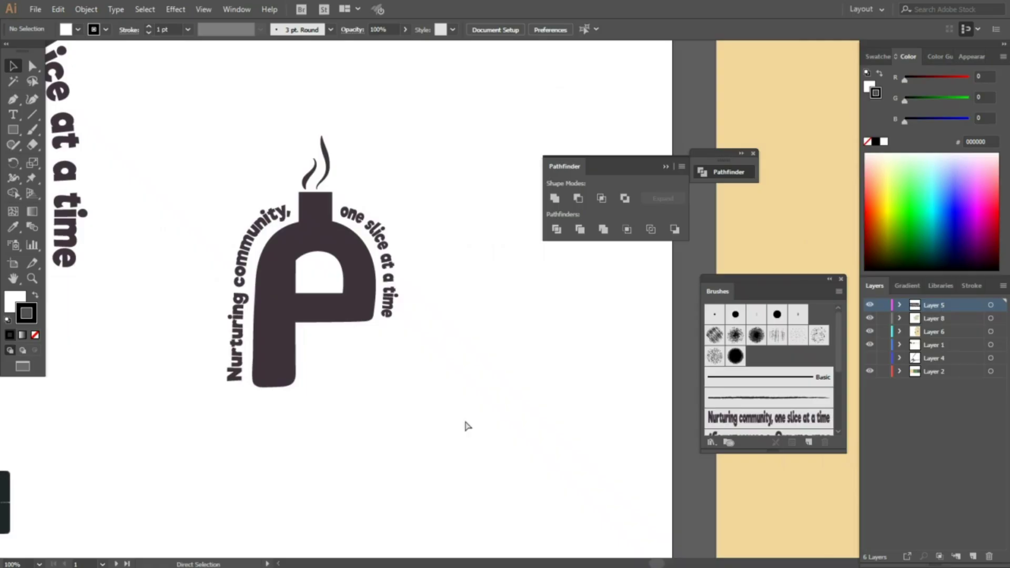
key("ctrl+equal")
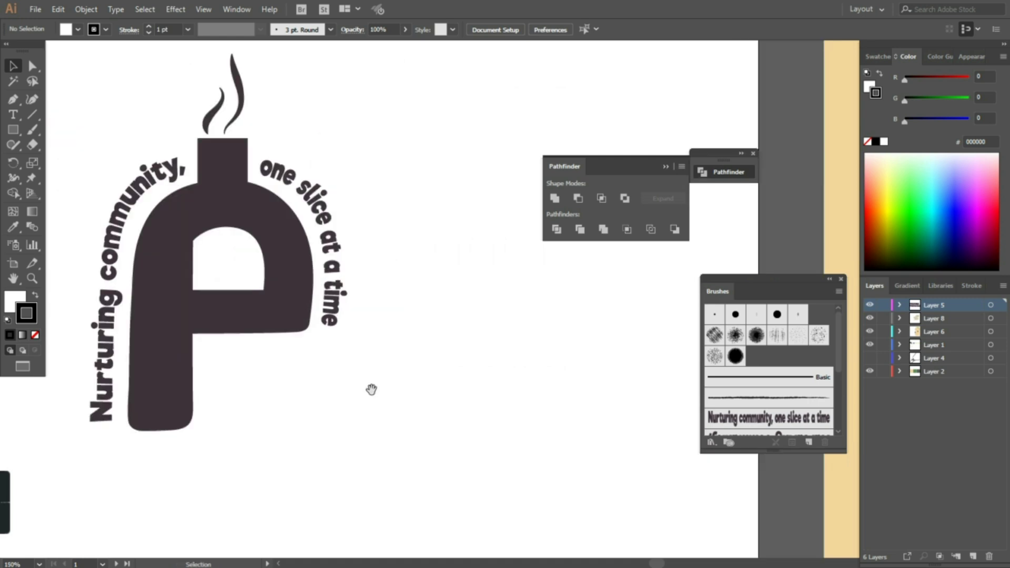
left_click_drag(370, 392, 524, 440)
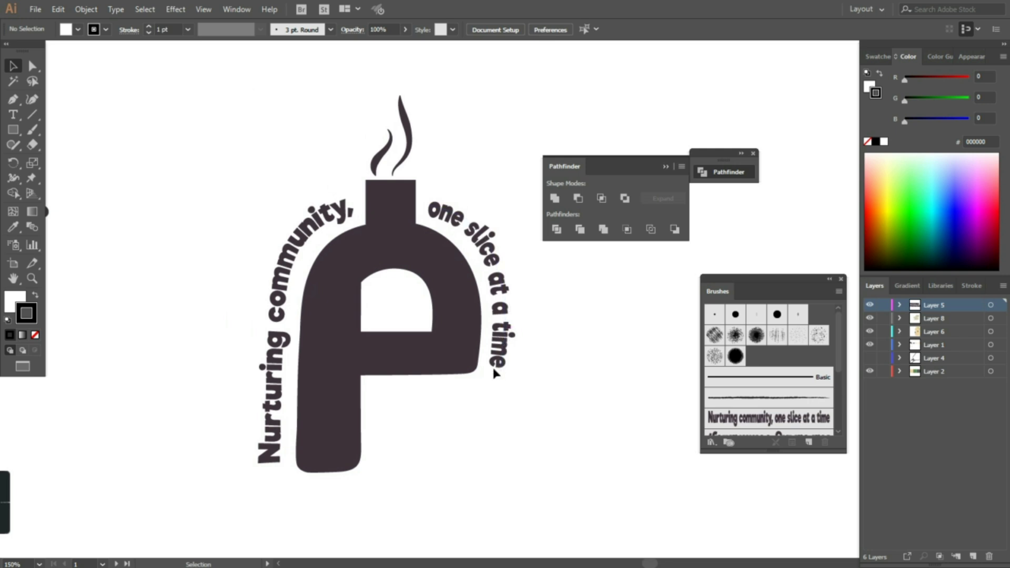
left_click_drag(538, 395, 562, 408)
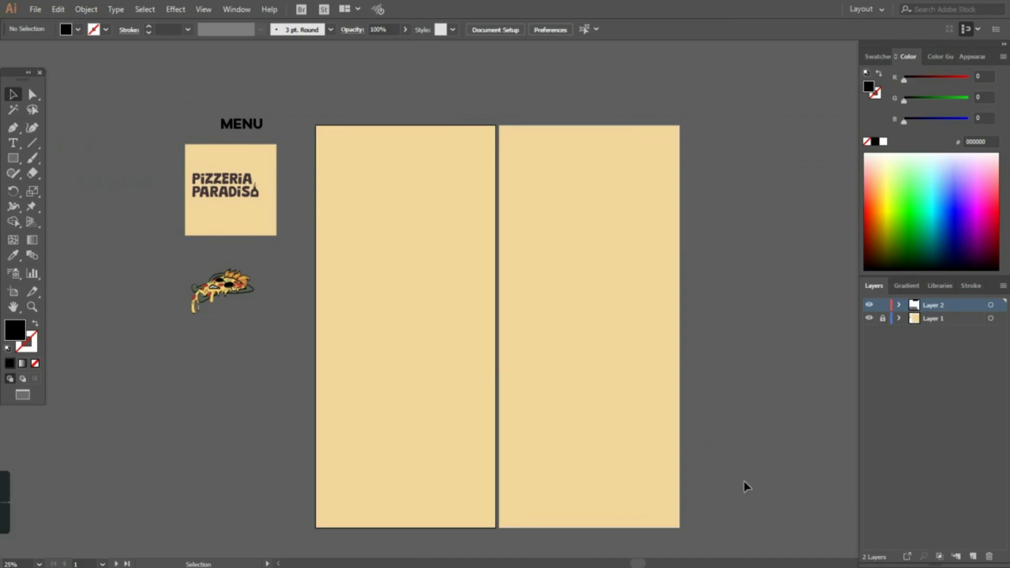
Try to move the beige background rectangle off the first menu page.
left_click_drag(479, 316, 374, 315)
left_click_drag(284, 323, 187, 278)
key("ctrl+z")
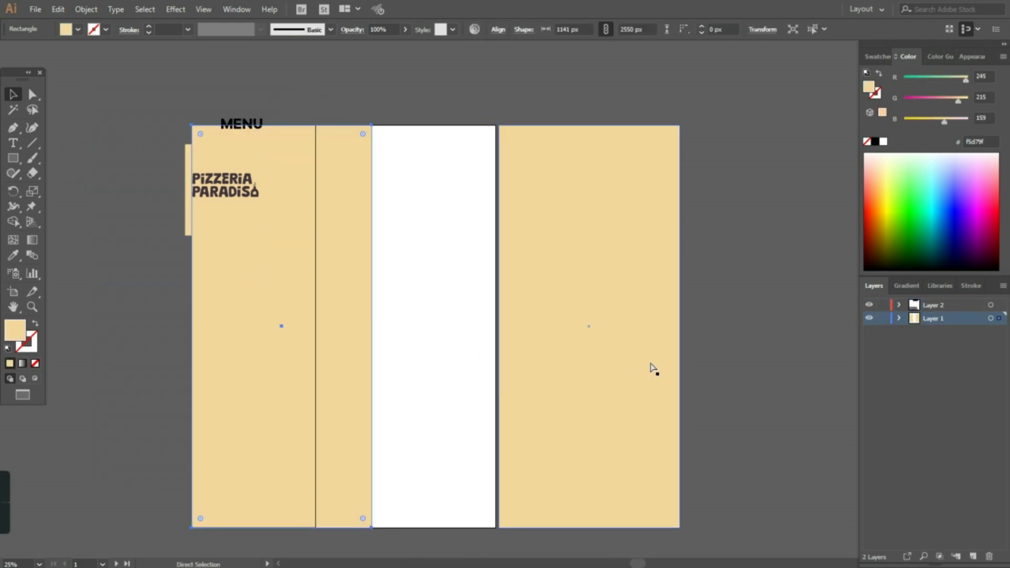
key("ctrl+z")
left_click(805, 349)
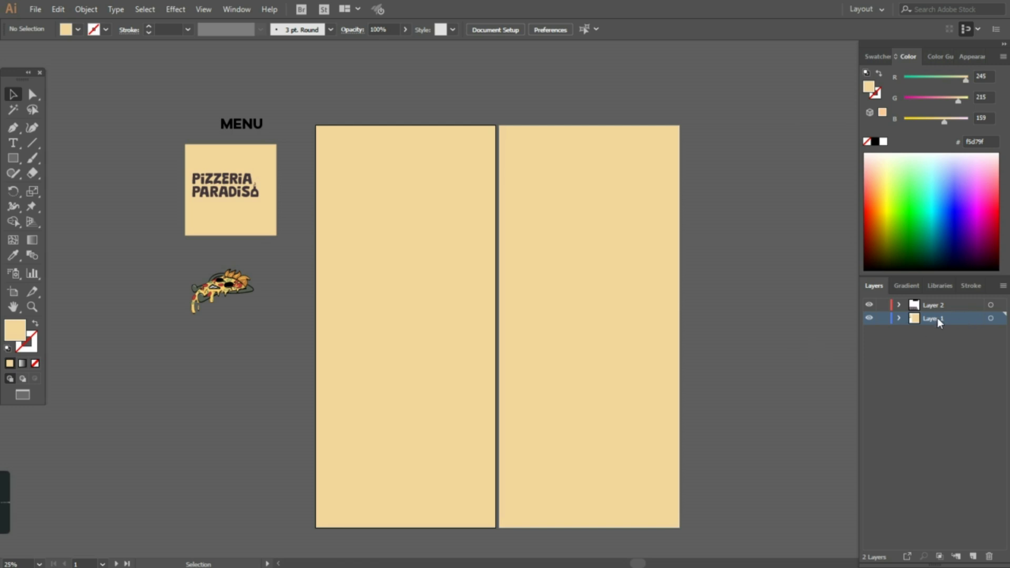
Lock Layer 1 and draw an inset rectangle about 944 × 2346 px on Layer 2 over the first menu page.
left_click(879, 318)
key("m")
scroll(387, 149, "left", 2)
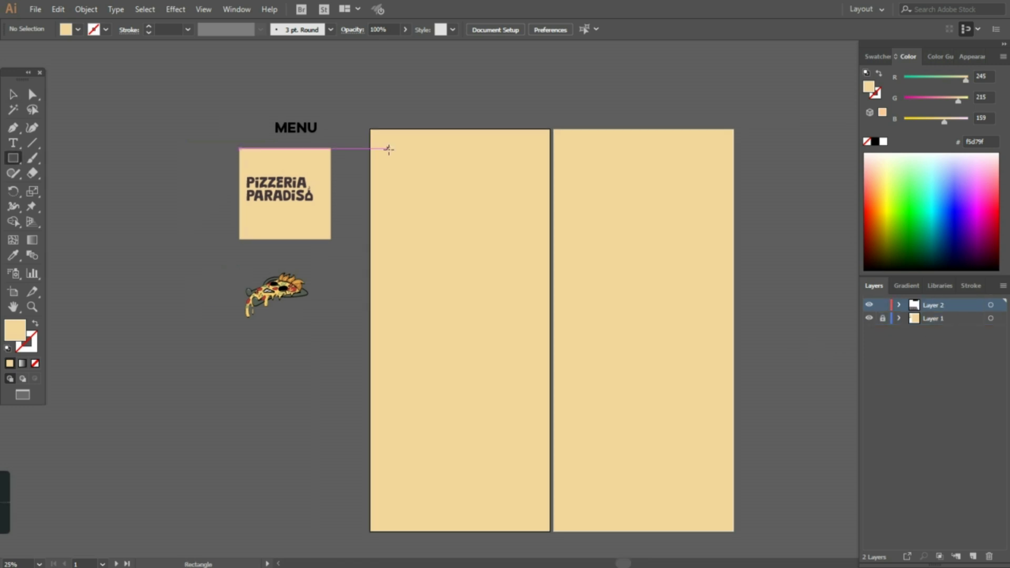
left_click_drag(389, 149, 538, 514)
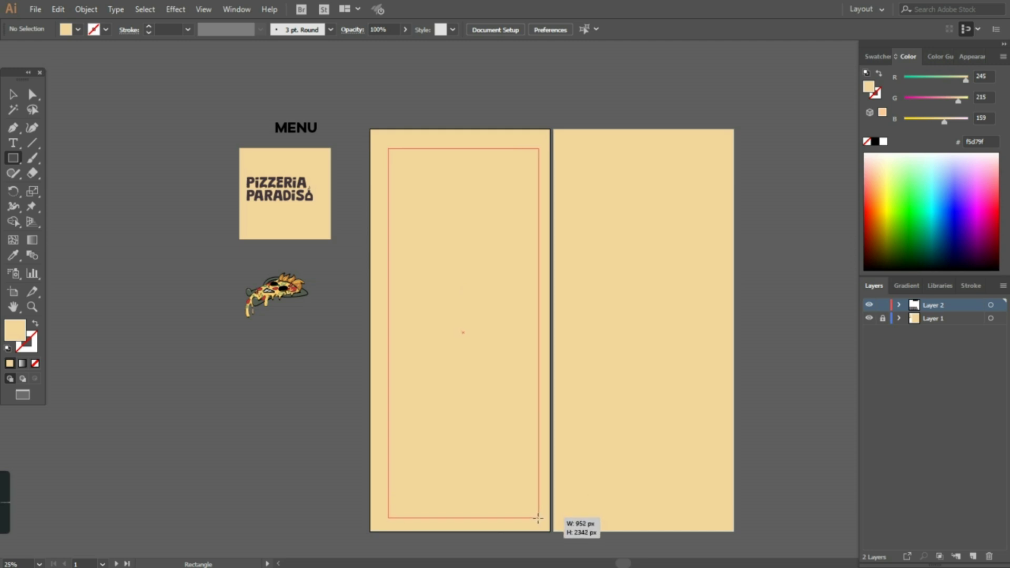
left_click_drag(537, 518, 537, 518)
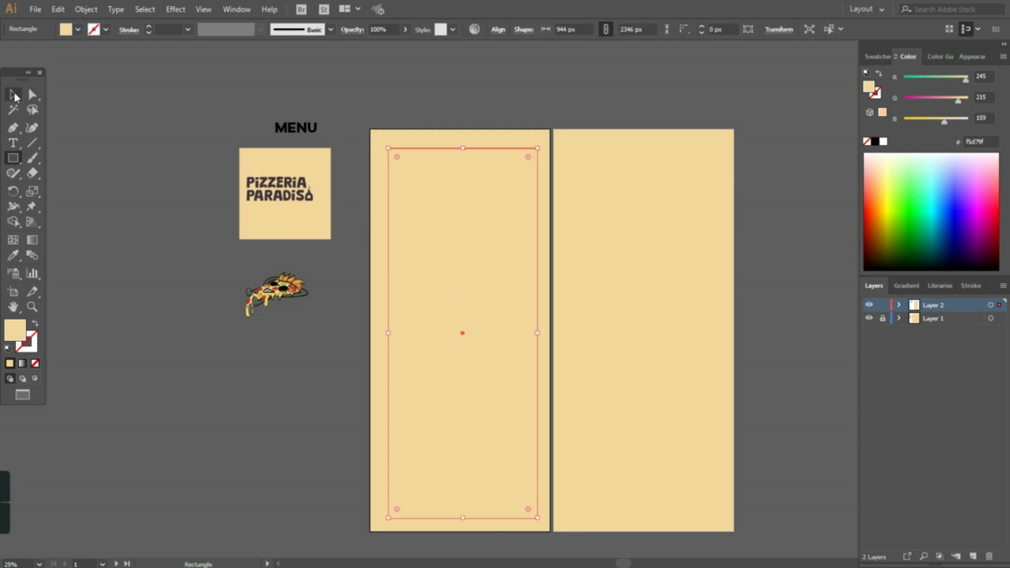
left_click(14, 95)
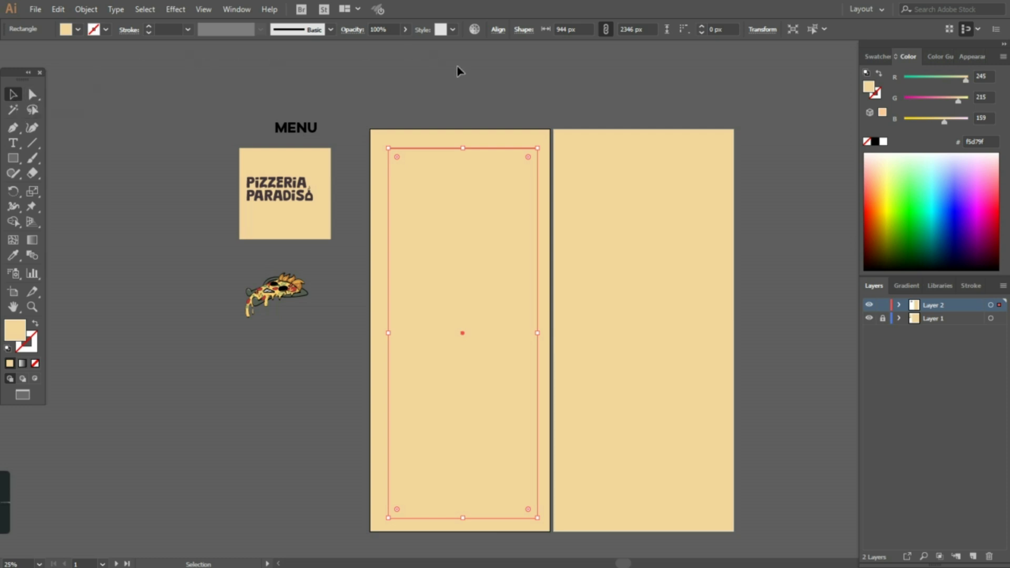
Place the Pizzeria Paradiso wordmark and the MENU title side by side at the head of the first menu page.
key("XF86AudioLowerVolume")
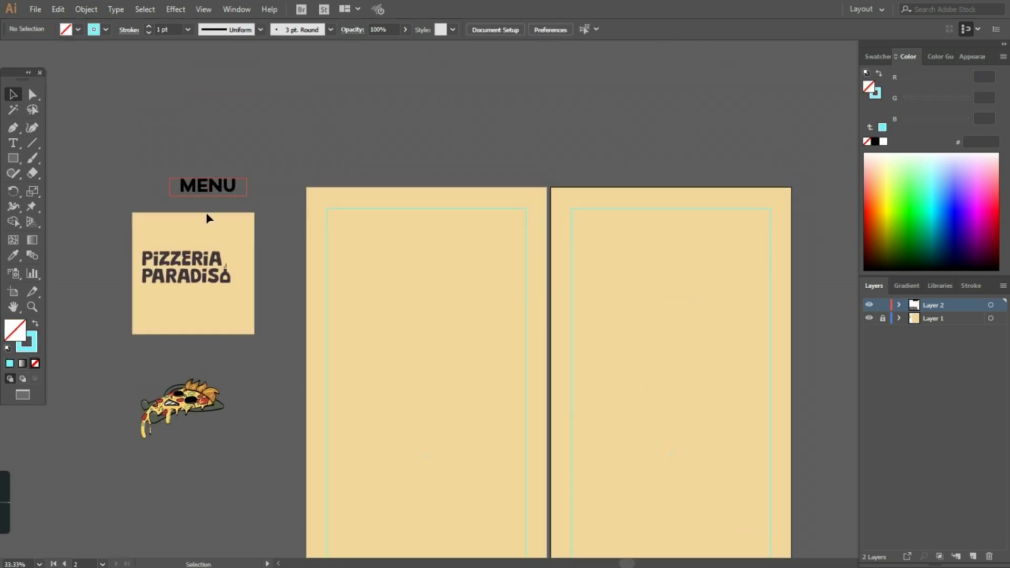
left_click_drag(211, 278, 403, 259)
key("ctrl+plus")
left_click_drag(246, 210, 678, 310)
left_click(622, 331)
key("ctrl+plus")
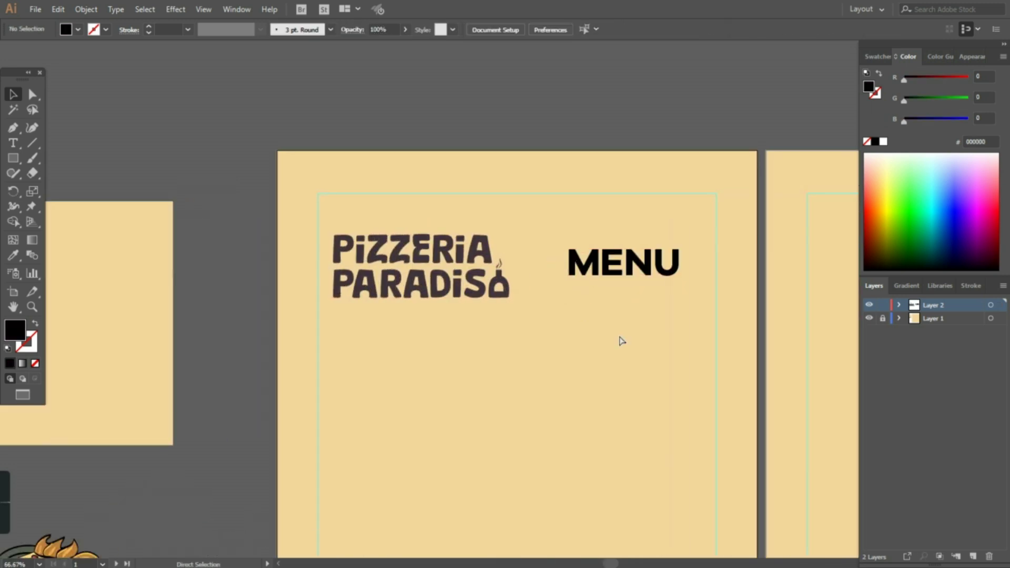
key("ctrl+plus")
Draw a vertical divider line between the wordmark and the MENU title with a black 6 pt stroke.
key("backslash")
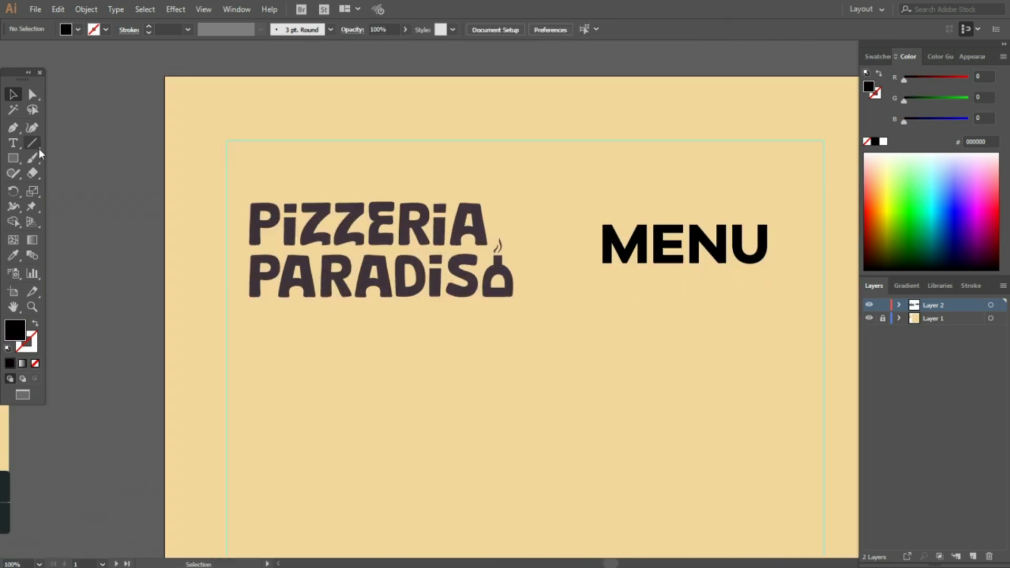
left_click_drag(563, 293, 562, 296)
key("v")
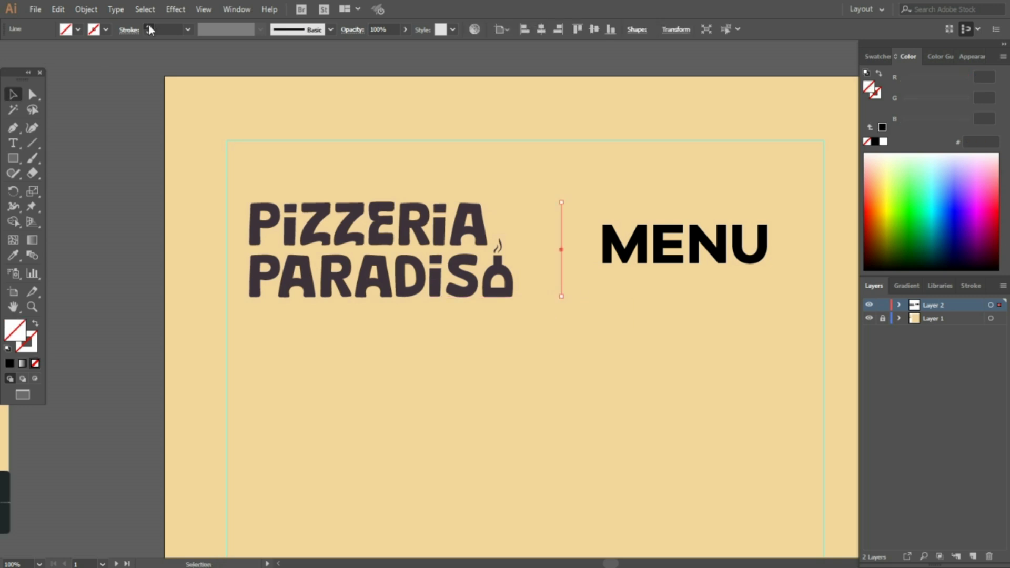
key("shift+x")
left_click(149, 28)
left_click(216, 108)
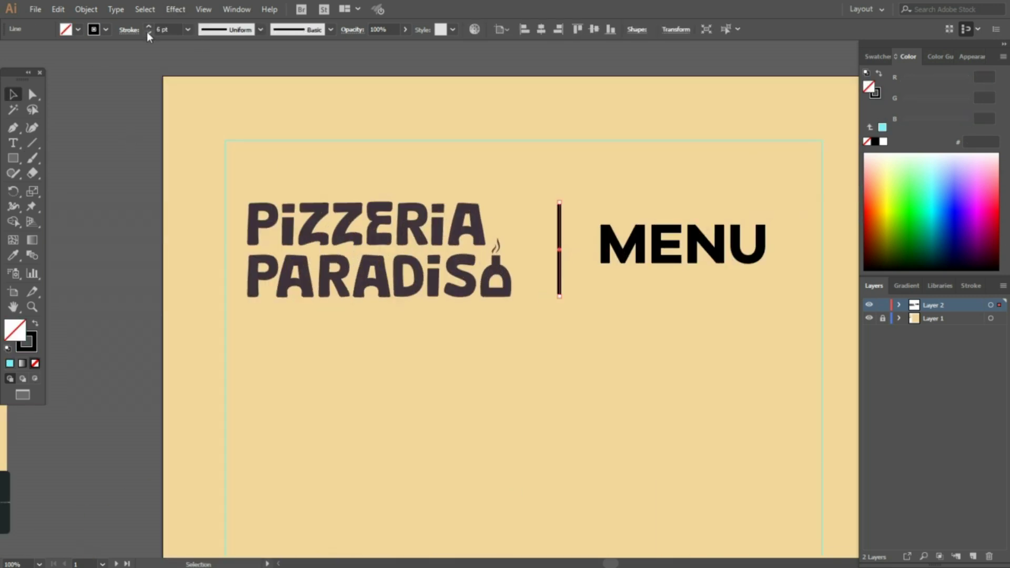
Apply the wordmark's dark colour 42353a to the MENU title and the divider, and set the divider's stroke to 4 pt.
key("ctrl+minus")
key("ctrl+minus")
key("ctrl+minus")
key("ctrl+plus")
left_click(621, 263)
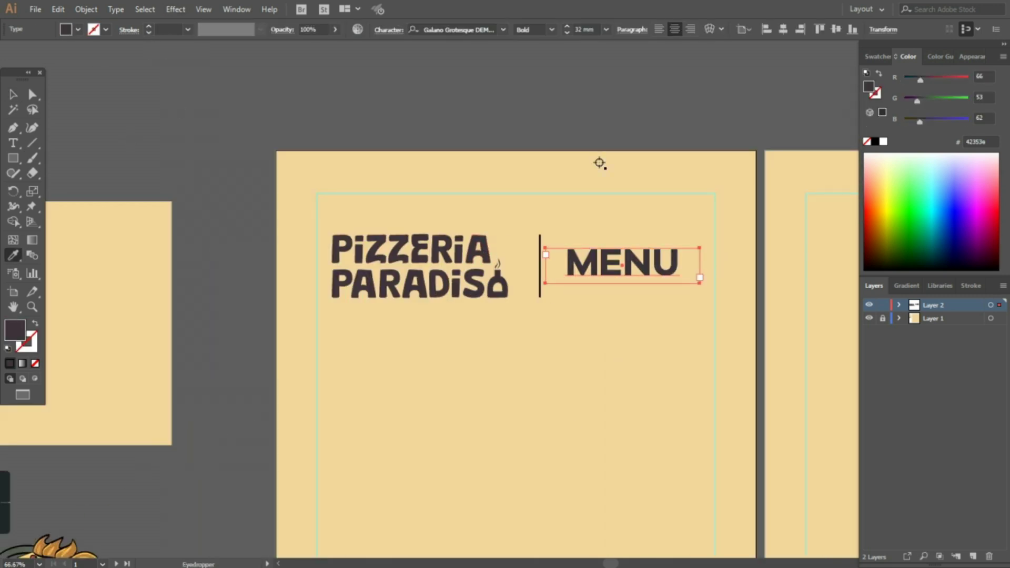
scroll(469, 232, "down", 1)
scroll(468, 232, "right", 2)
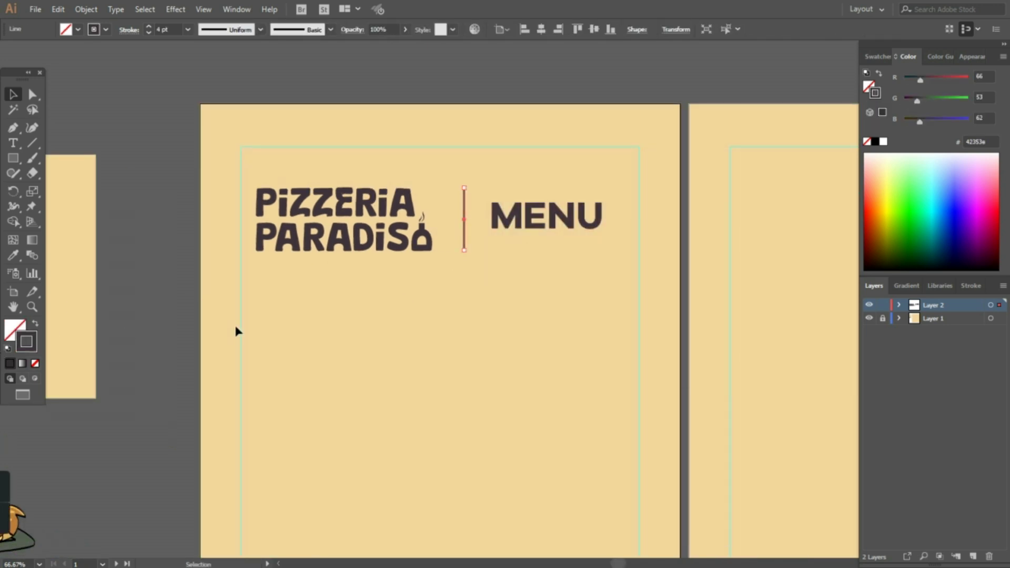
Align the wordmark, divider line and MENU title on a common vertical centre.
key("ctrl+a")
left_click(385, 30)
left_click(424, 45)
left_click(477, 30)
left_click(605, 314)
left_click_drag(605, 314, 574, 250)
left_click(550, 161)
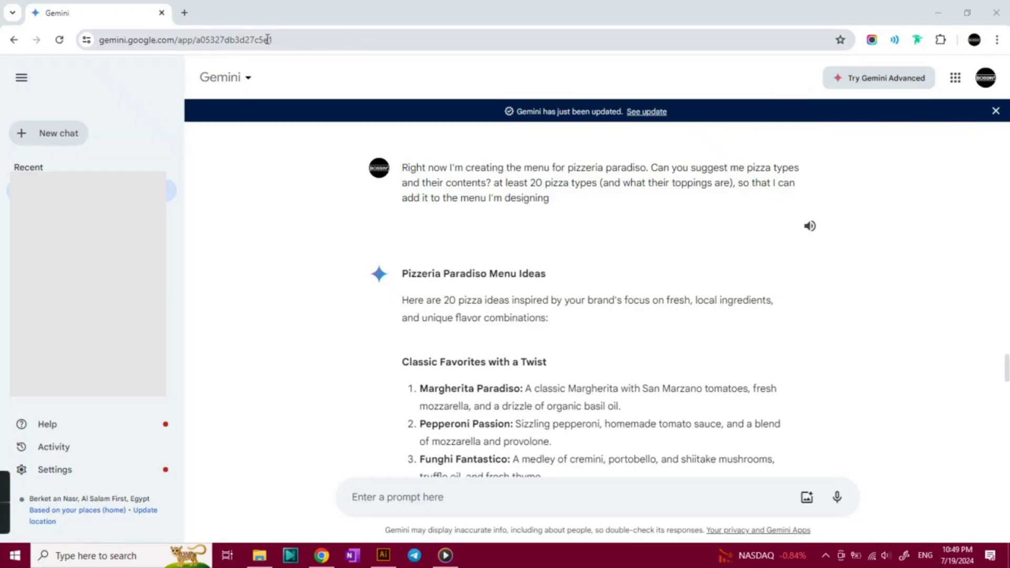
Examine the Gemini prompt asking for at least 20 pizza types and the suggested pizzas with their toppings.
left_click_drag(269, 40, 78, 50)
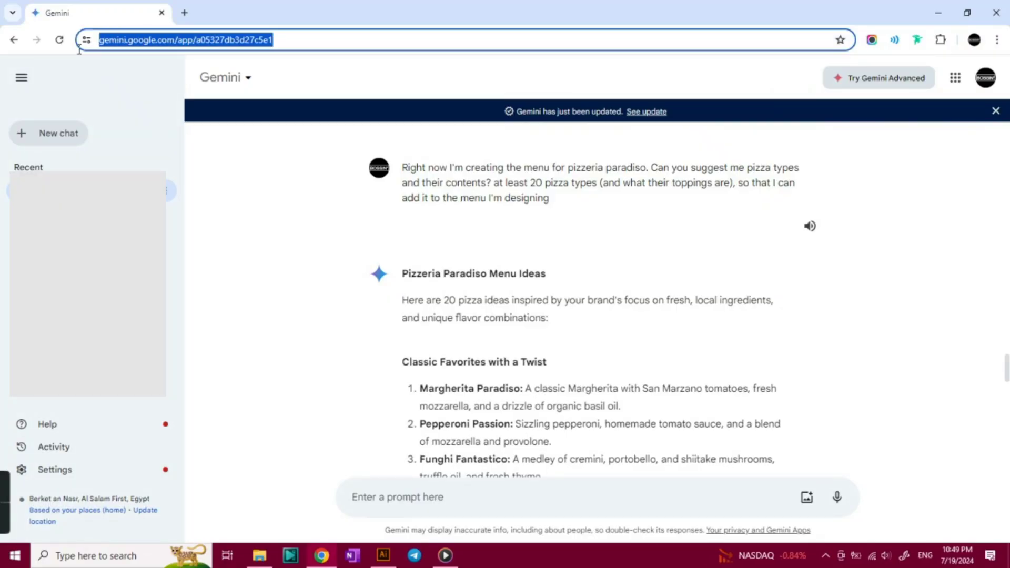
left_click(579, 243)
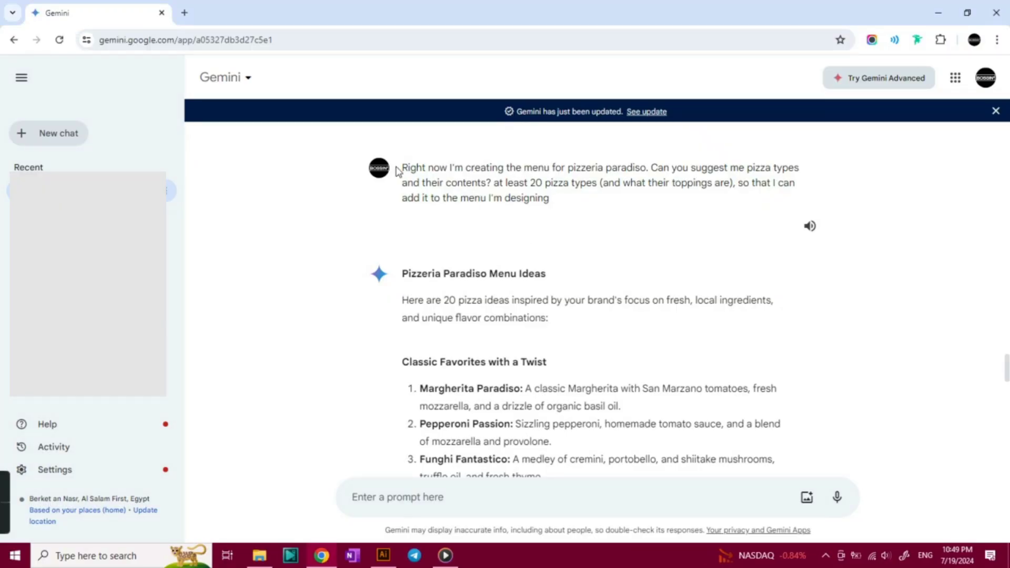
left_click_drag(404, 167, 598, 204)
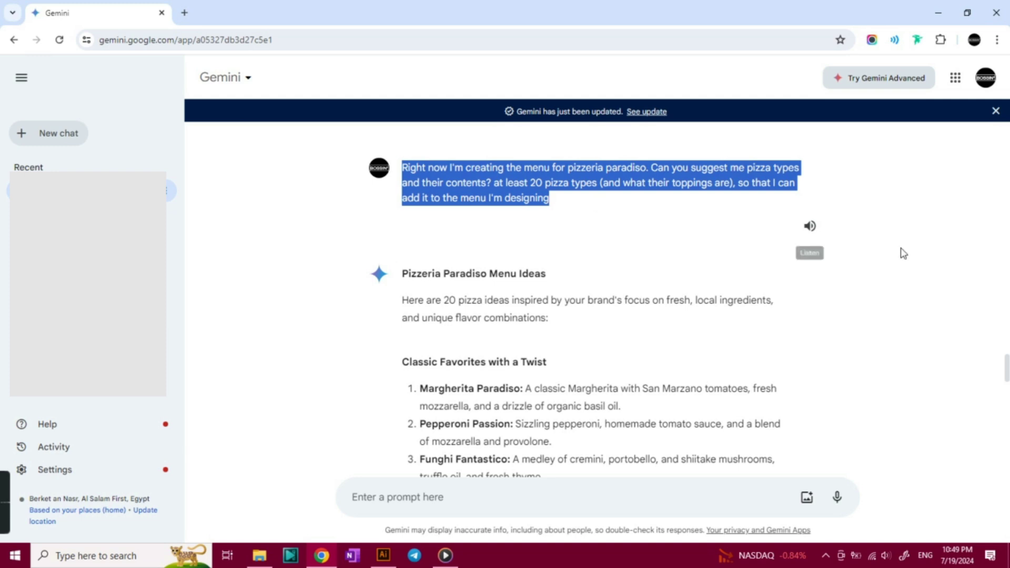
left_click(907, 259)
scroll(688, 300, "down", 2)
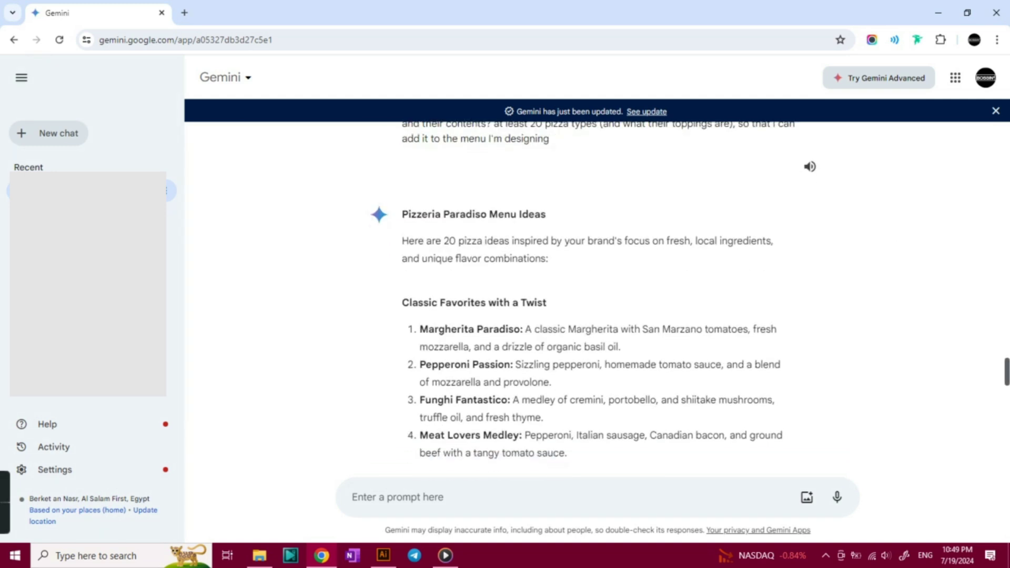
scroll(594, 300, "down", 1)
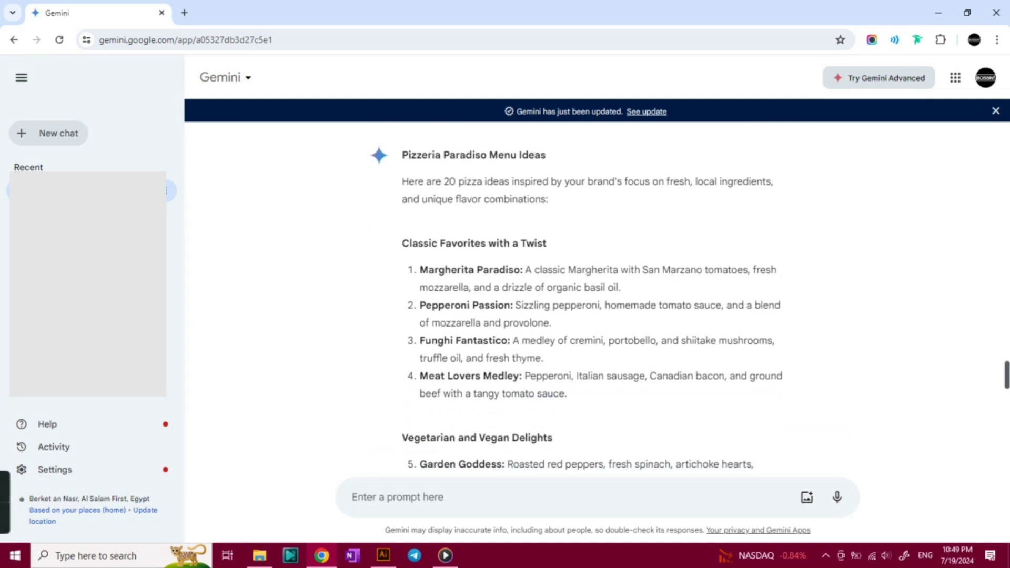
Copy the heading "Classic Favorites with a Twist" from Gemini into a duplicate of the MENU text below the header in Illustrator.
left_click_drag(568, 247, 405, 247)
key("ctrl+c")
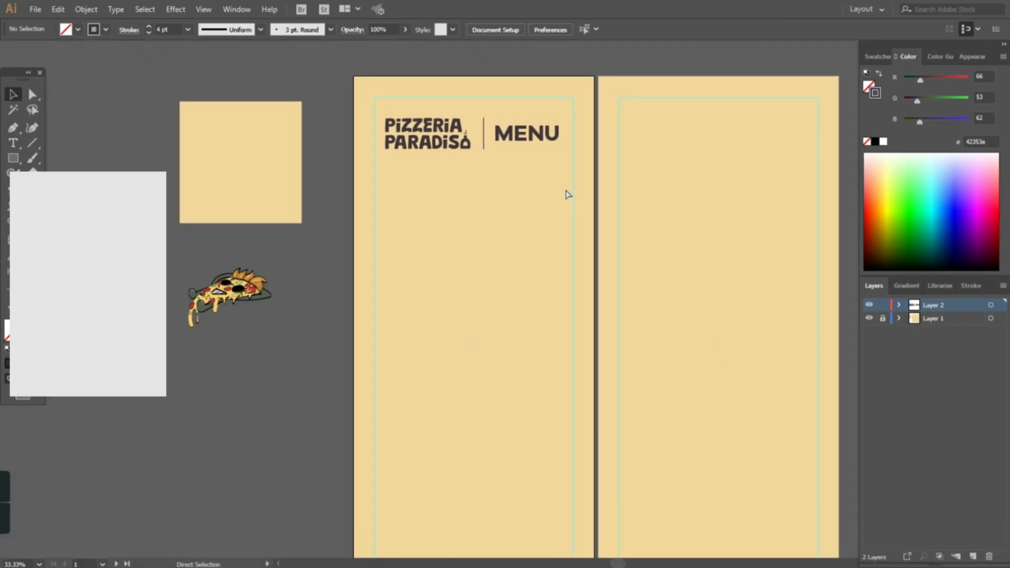
left_click(525, 129)
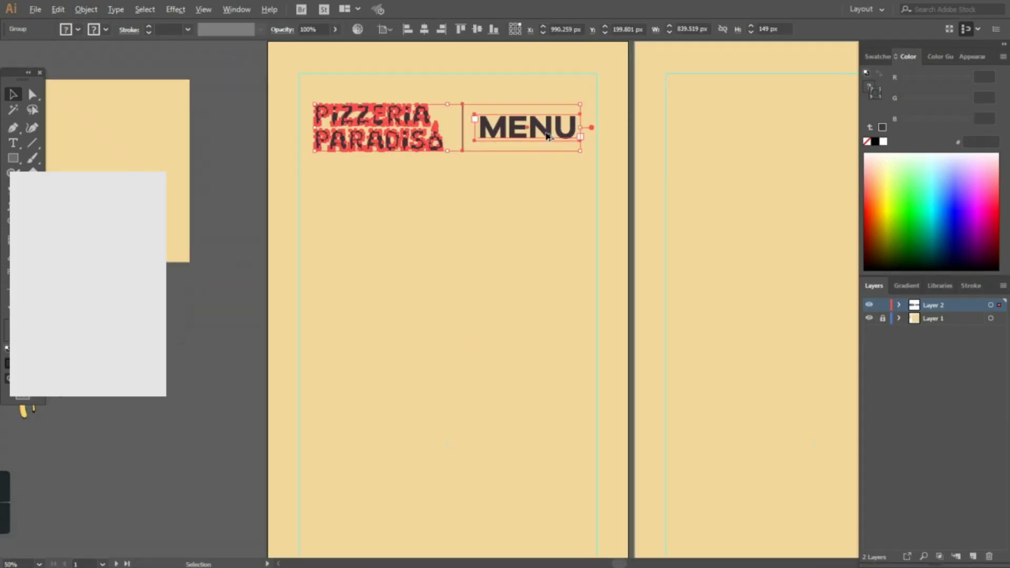
left_click(86, 10)
left_click(536, 131)
left_click_drag(536, 131, 586, 196, "alt")
double_click(388, 219)
key("ctrl+a")
key("ctrl+v")
key("Escape")
Set the section heading's font size to 20 mm and narrow its text frame to wrap it onto two centred lines.
left_click(606, 30)
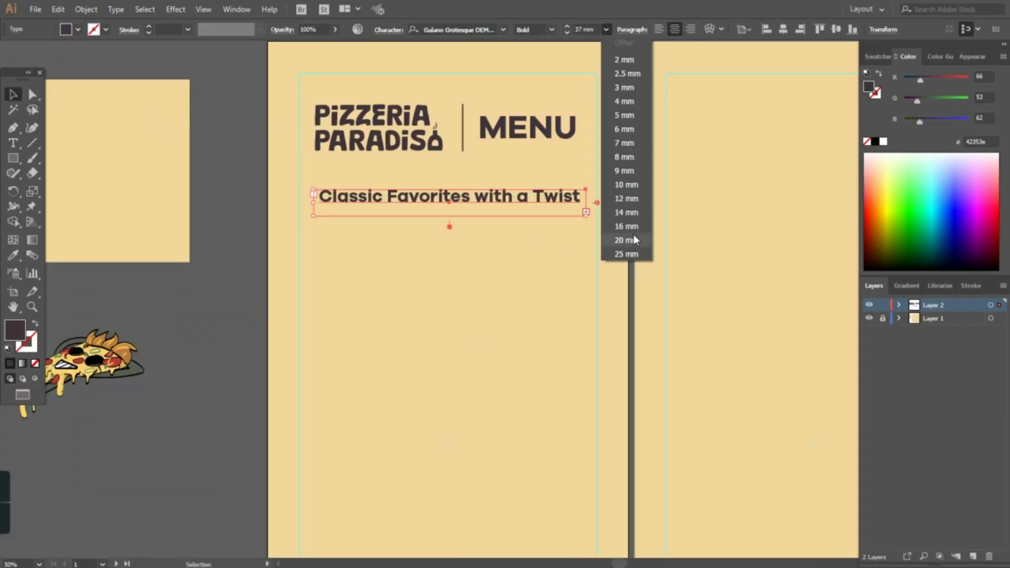
left_click(633, 235)
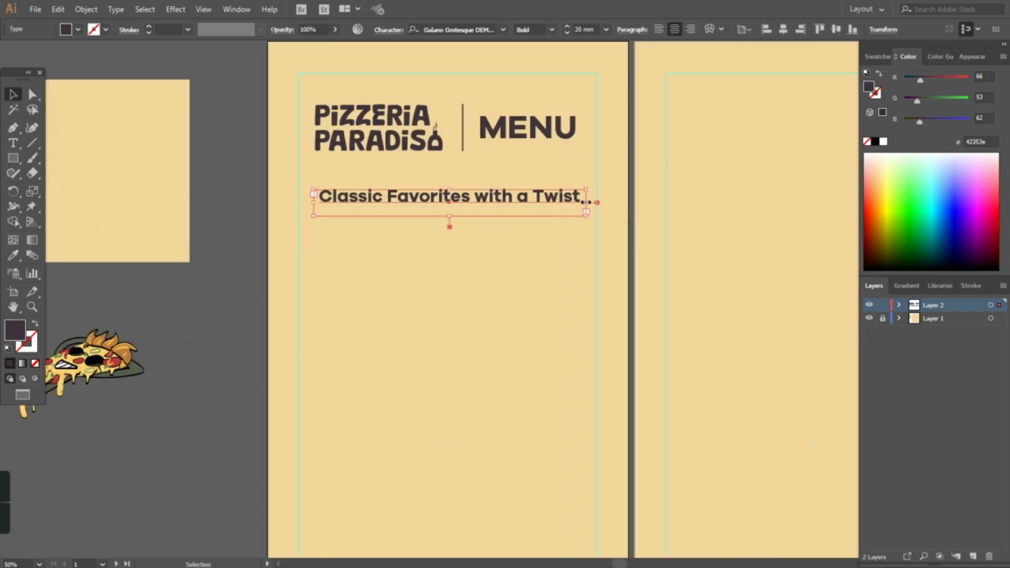
left_click_drag(586, 202, 541, 206)
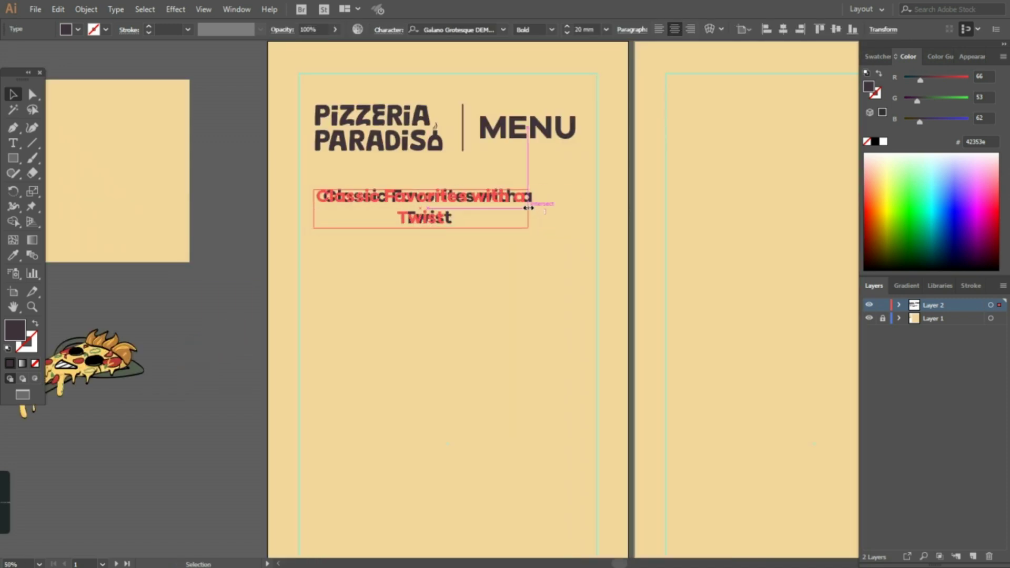
left_click(588, 214)
Duplicate the section heading below itself as a left-aligned 18 mm line of text.
left_click_drag(541, 209, 575, 256, "alt")
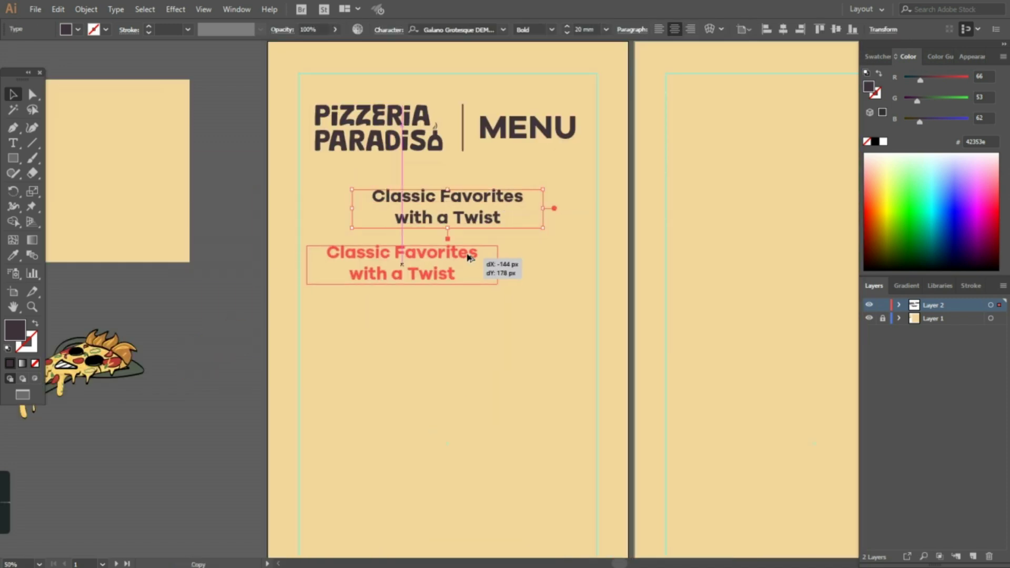
key("ctrl+shift+l")
left_click(566, 33)
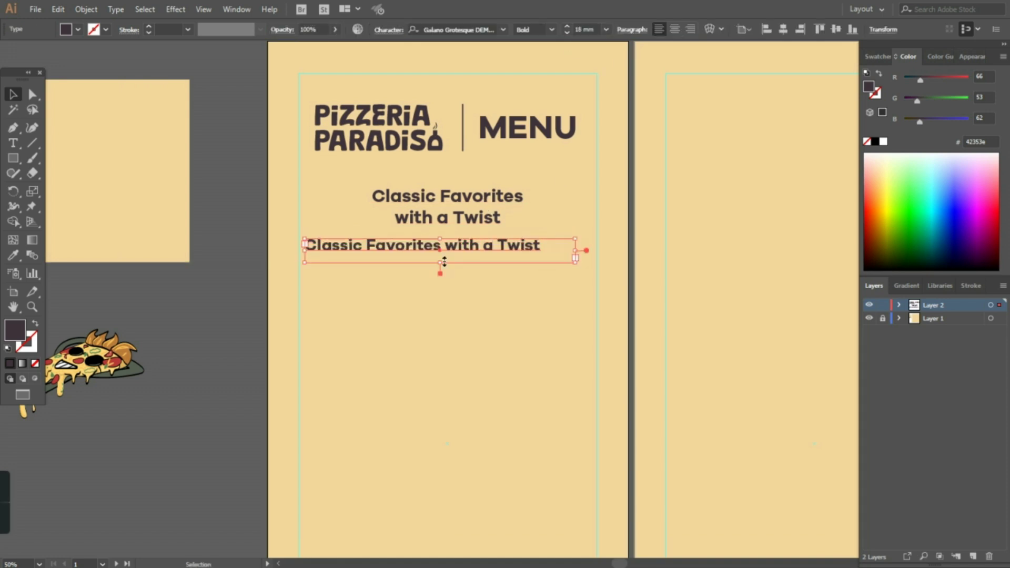
Duplicate the left-aligned line below itself and resize its frame into a taller, indented description block.
left_click_drag(367, 255, 366, 289, "alt")
double_click(587, 282)
left_click_drag(579, 299, 552, 300)
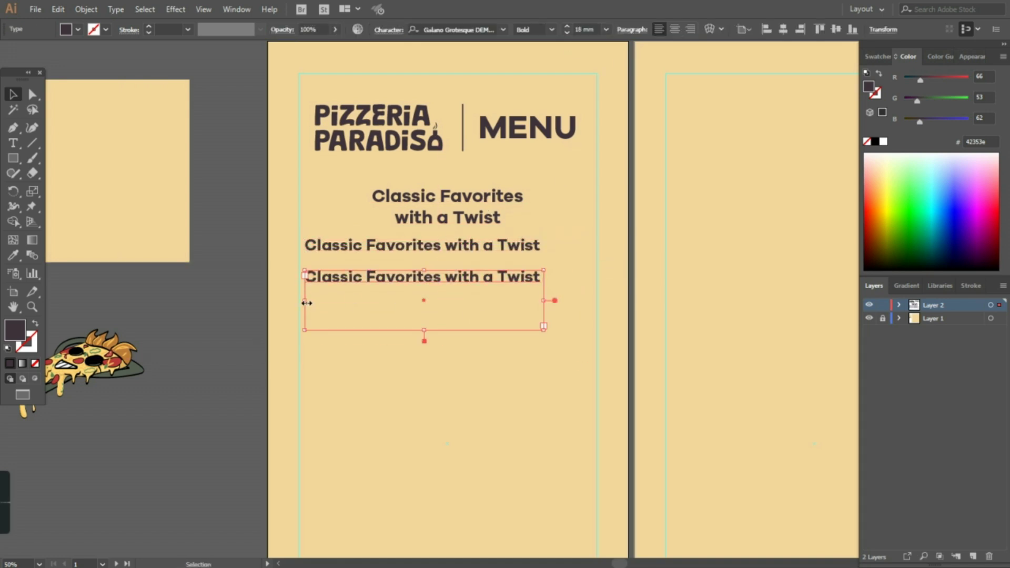
left_click_drag(305, 298, 320, 298)
Adjust the vertical spacing between the section heading, the item name line and the description block.
left_click(462, 232)
left_click(451, 246)
left_click(450, 275)
left_click(642, 30)
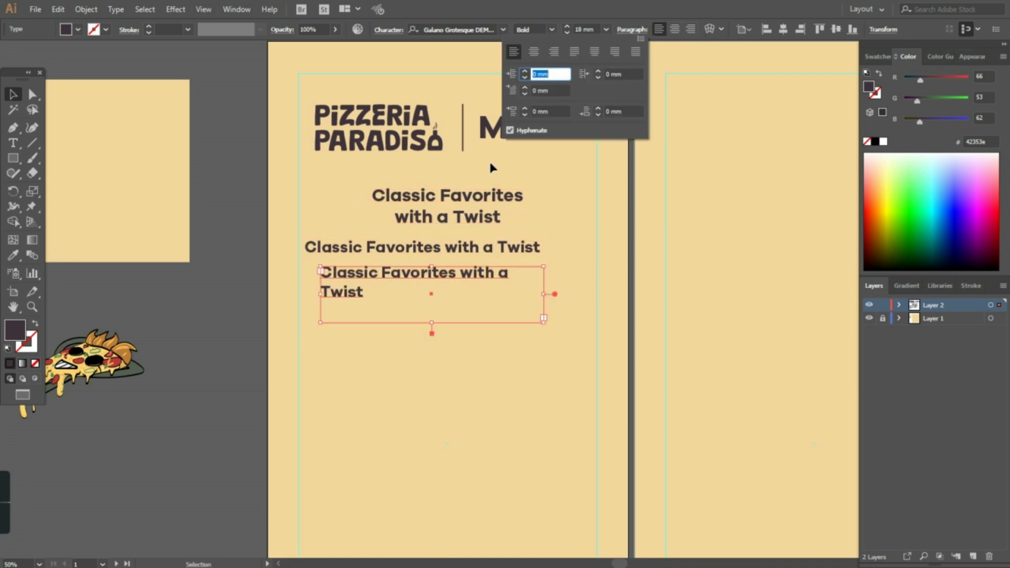
left_click(158, 444)
Copy the pizza name "Margherita Paradiso" from Gemini and paste it over the item name line in Illustrator.
key("alt+Tab")
left_click_drag(520, 269, 422, 273)
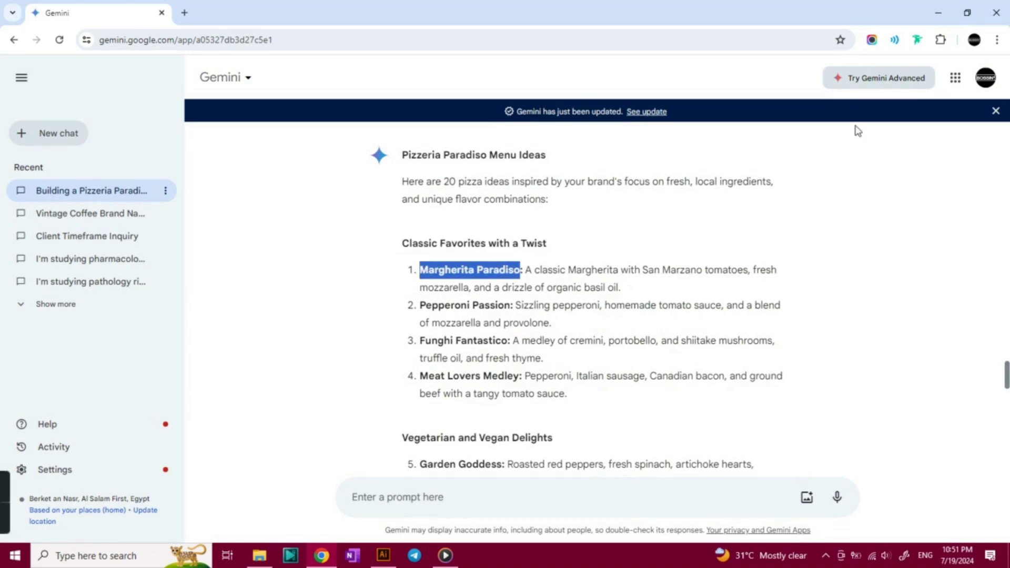
key("ctrl+c")
key("alt+Tab")
triple_click(419, 266)
key("ctrl+v")
Copy the Margherita Paradiso toppings description from Gemini and paste it over the indented description block in Illustrator.
key("alt+Tab")
left_click_drag(621, 288, 526, 272)
key("ctrl+c")
key("alt+Tab")
triple_click(469, 300)
key("ctrl+v")
Try to widen the text frame of the Margherita Paradiso description.
left_click(13, 94)
left_click(491, 332)
left_click_drag(544, 314, 557, 314)
left_click(559, 368)
key("ctrl+z")
key("ctrl+z")
left_click(566, 347)
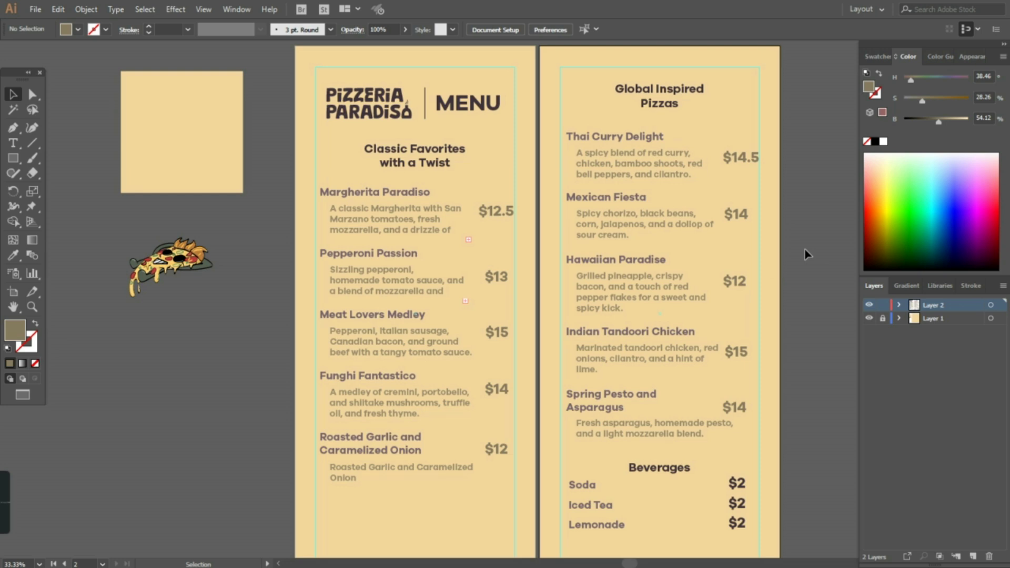
key("ctrl+minus")
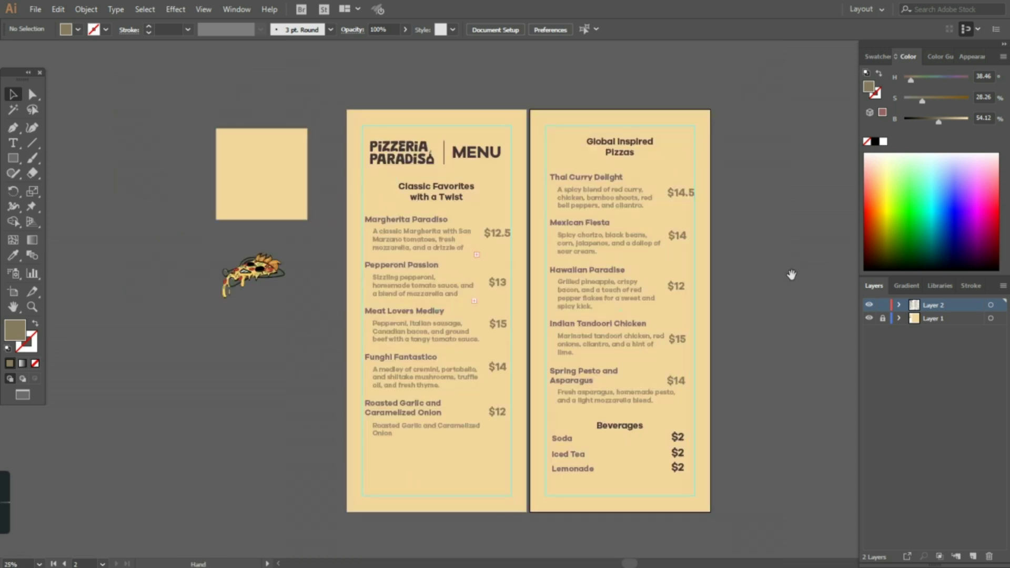
left_click_drag(804, 254, 786, 247)
key("ctrl+plus")
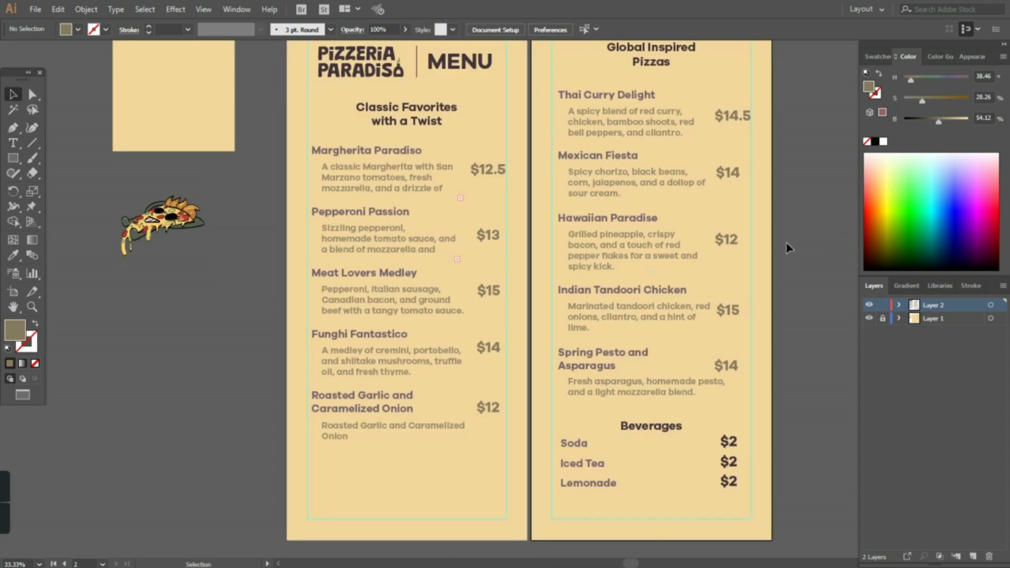
left_click_drag(721, 96, 731, 125)
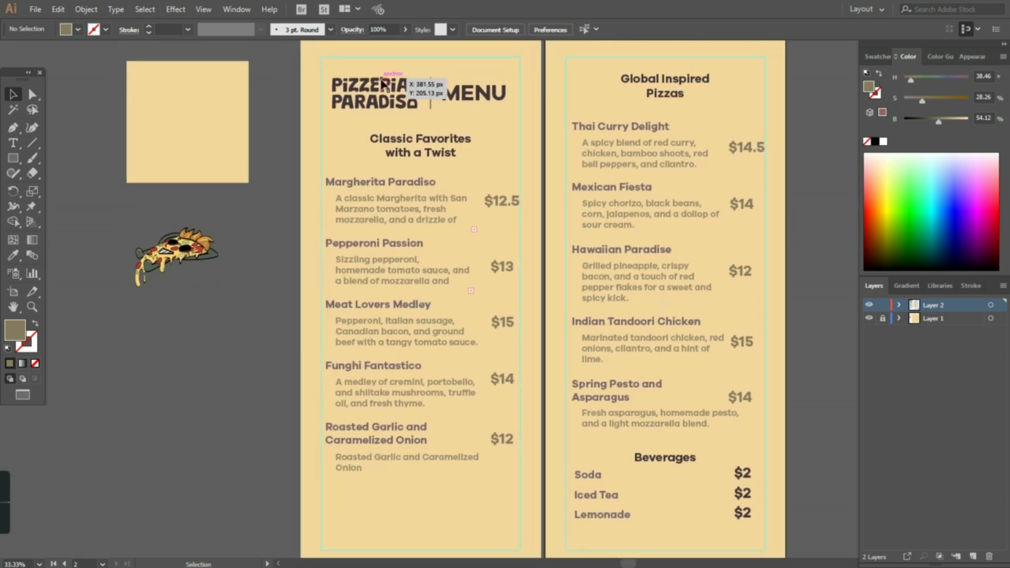
scroll(191, 408, "down", 3)
Brush a closed wavy steam outline about 1129 × 835 px over the upper part of the second menu page.
key("b")
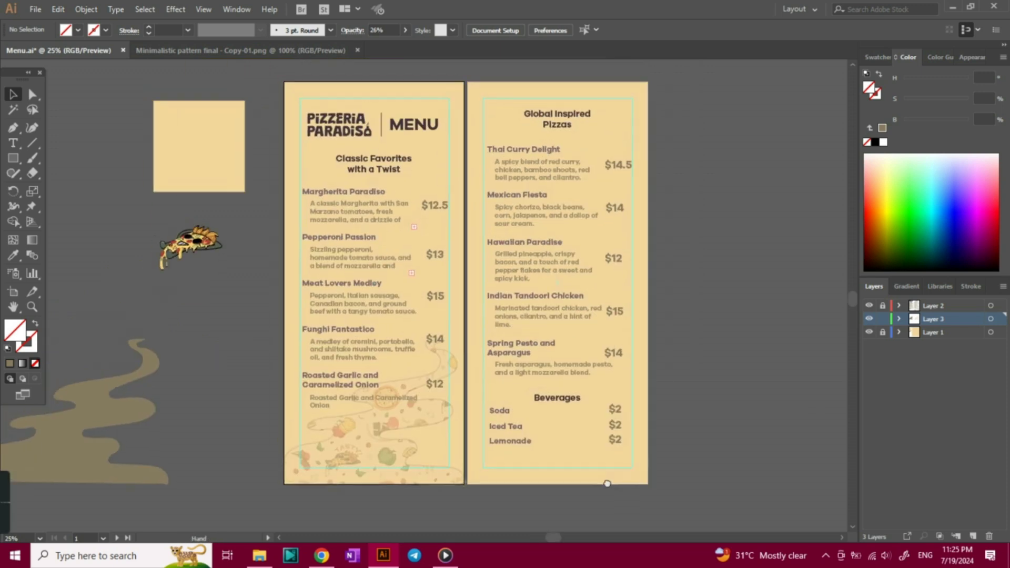
left_click_drag(470, 85, 624, 298)
key("ctrl+z")
mouse_move(469, 126)
left_mouse_down()
mouse_move(608, 254)
mouse_move(631, 79)
mouse_move(526, 206)
left_mouse_up()
key("ctrl+z")
left_click_drag(485, 92, 486, 93)
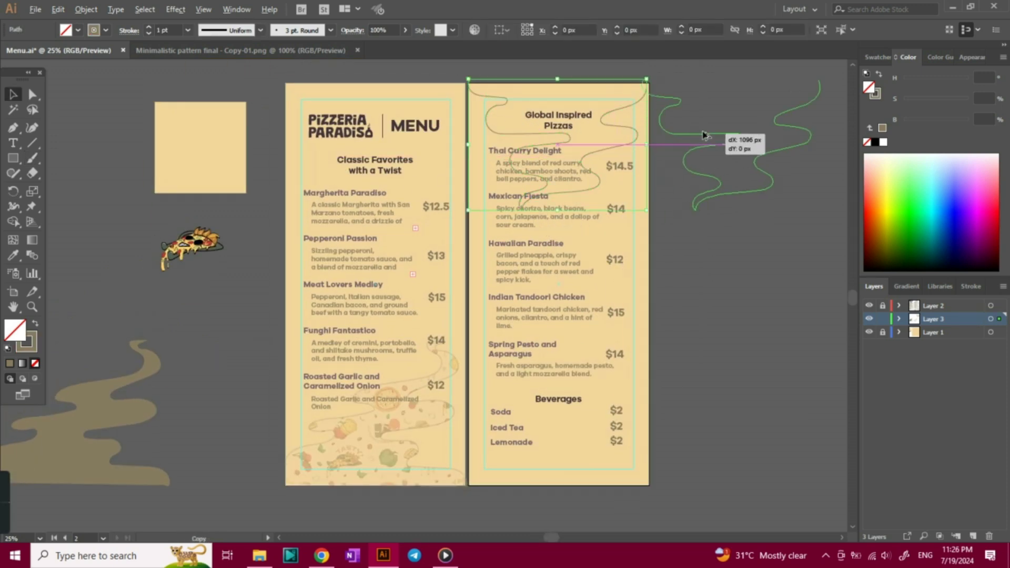
Fill the wavy outline on the second page with beige, and move the ingredient-filled steam shape onto the pasteboard beside it.
double_click(418, 414)
double_click(868, 87)
left_click(796, 195)
left_click(569, 139)
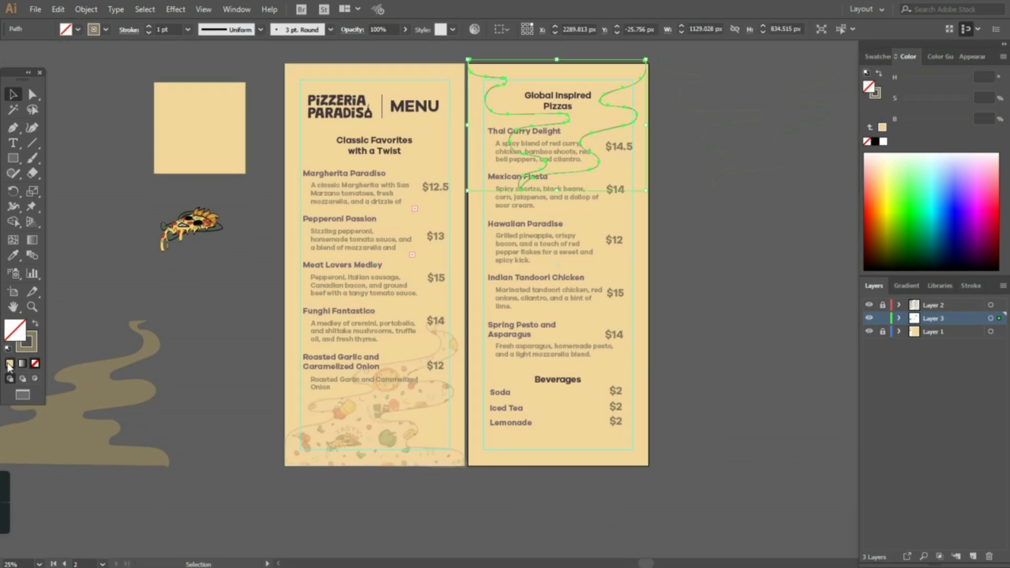
left_click(10, 363)
left_click(264, 295)
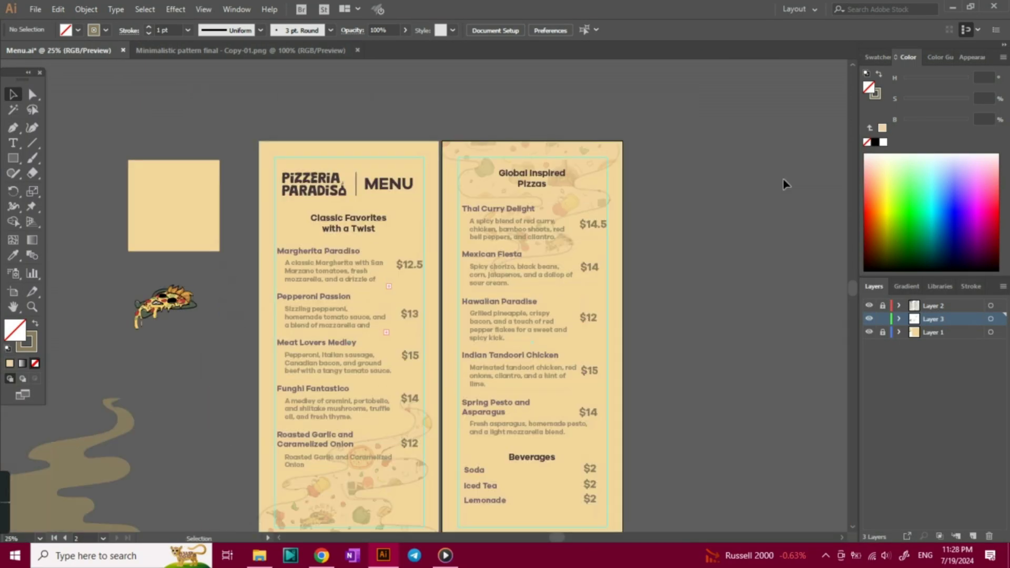
left_click_drag(592, 159, 797, 158)
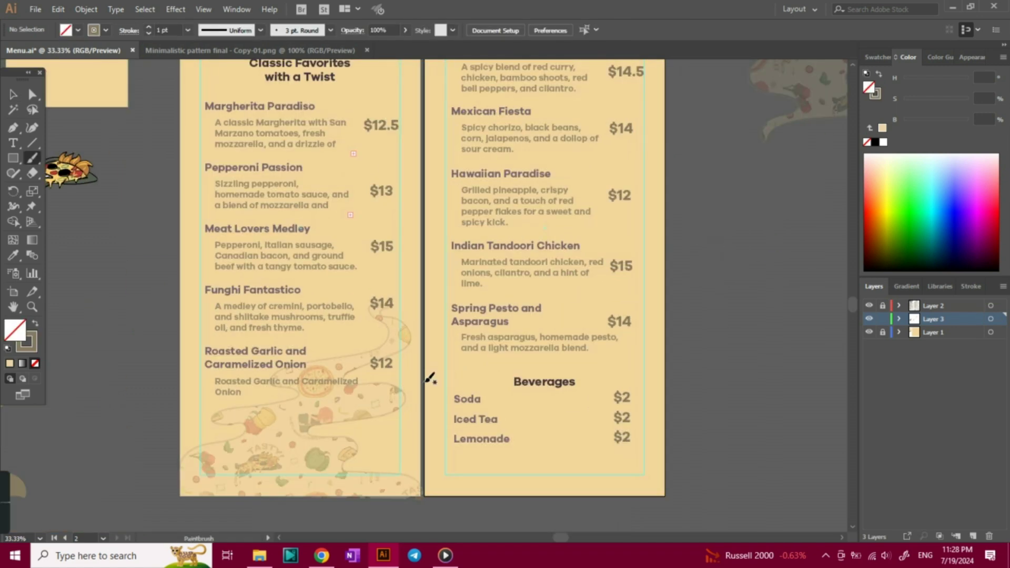
Try a beige-filled dripping outline about 1188 × 682 px around the Beverages section and delete it.
key("v")
left_click(668, 415)
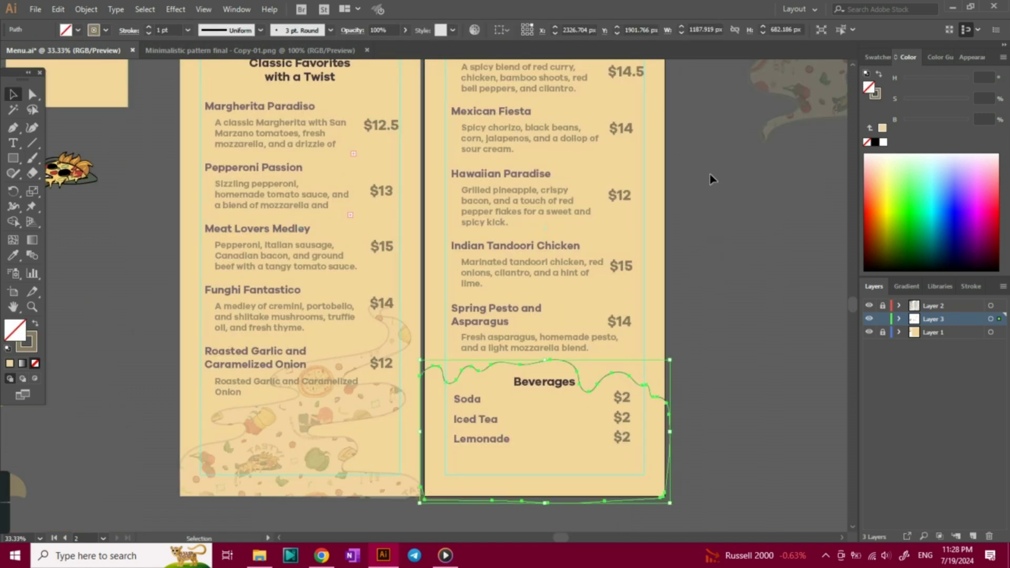
left_click(9, 363)
left_click(710, 315)
left_click(633, 446)
double_click(33, 158)
left_click(509, 349)
key("Delete")
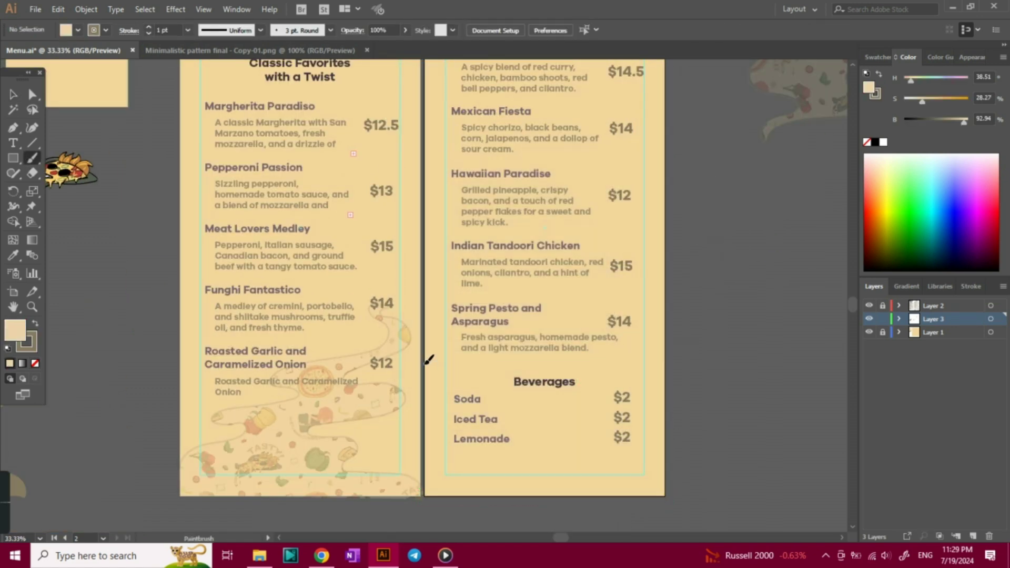
Draw a dripping outline around the Beverages section, fill it with beige and paste the ingredient pattern inside it.
key("v")
mouse_move(675, 476)
left_mouse_down()
mouse_move(425, 363)
mouse_move(665, 367)
mouse_move(679, 387)
mouse_move(667, 428)
left_mouse_up()
left_click(599, 378)
left_click(10, 363)
left_click(35, 378)
key("ctrl+v")
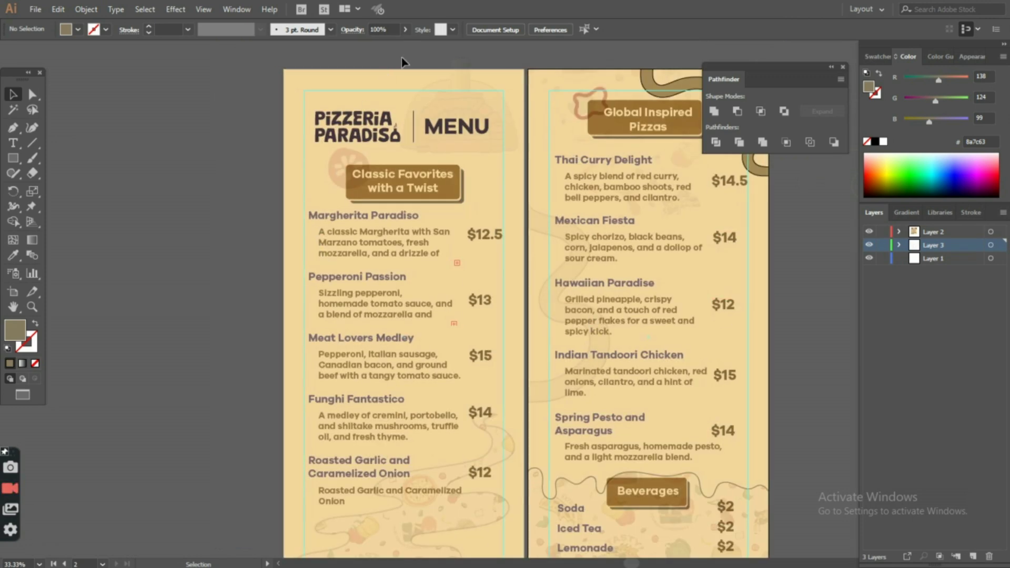
Examine both finished menu pages, including the corner illustrations, the Beverages section and the header.
key("space")
left_click_drag(505, 242, 490, 144)
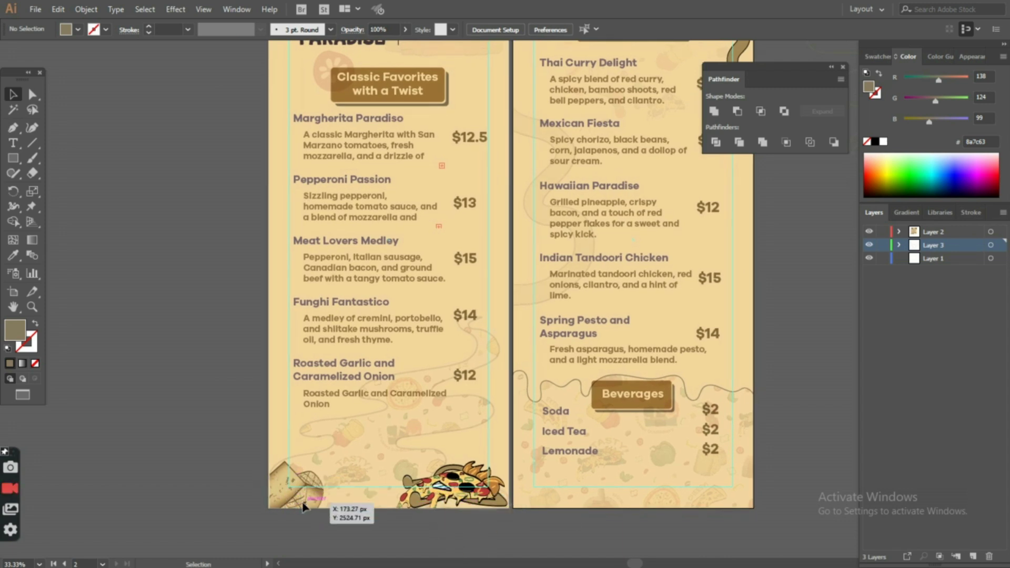
key("space")
left_click_drag(757, 376, 643, 521)
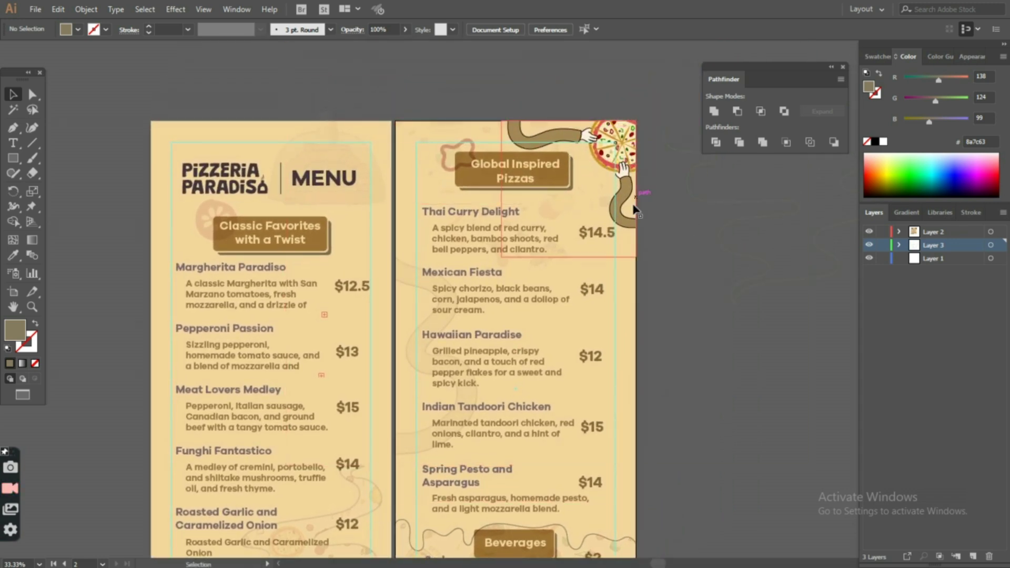
key("space")
left_click_drag(661, 401, 784, 451)
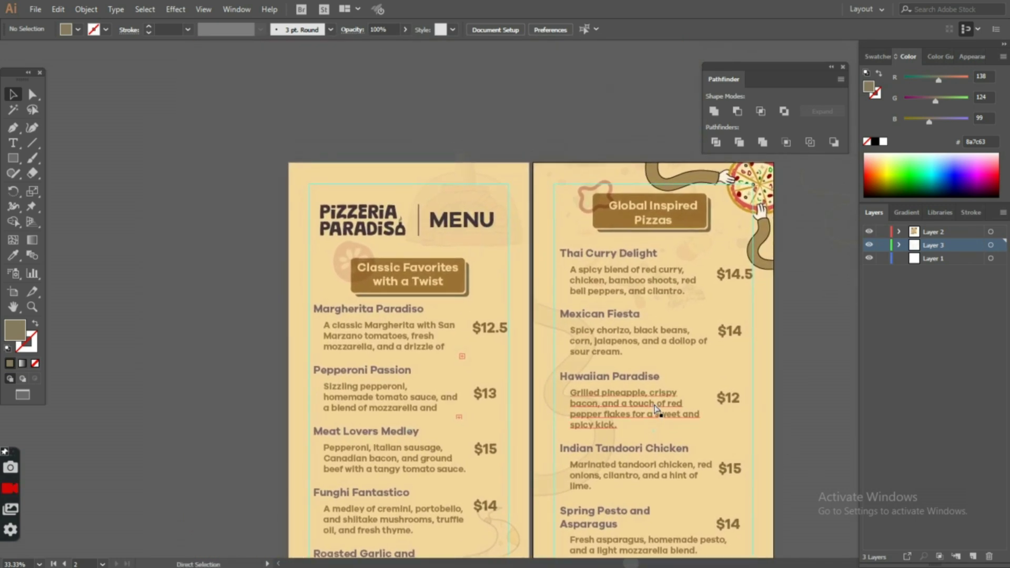
scroll(500, 298, "up", 2)
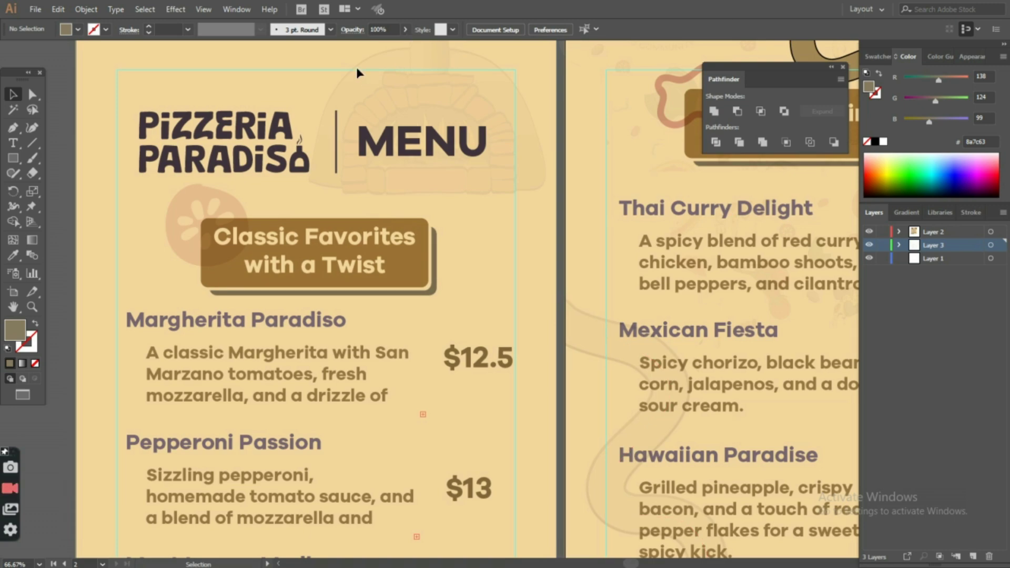
scroll(298, 185, "left", 2)
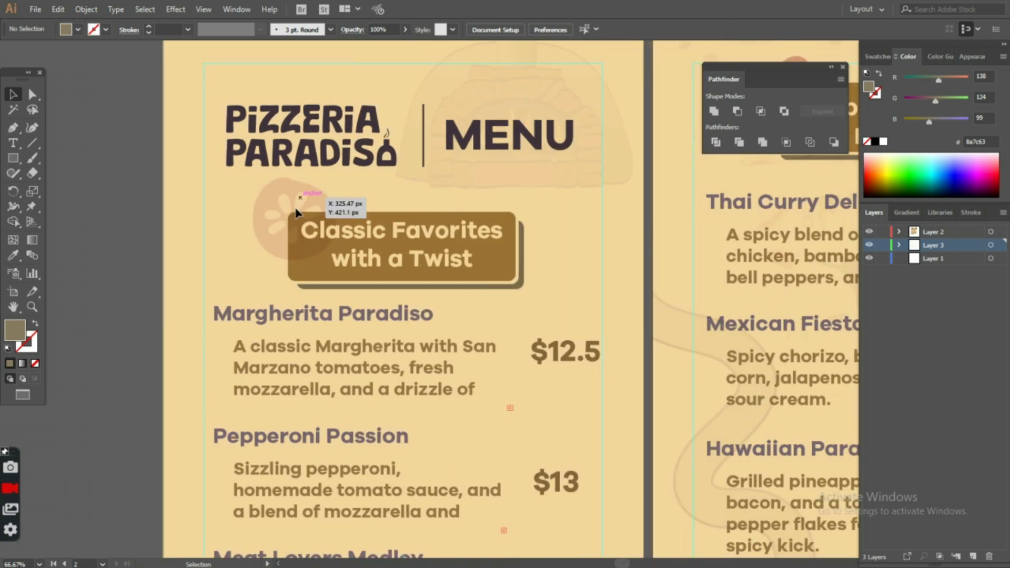